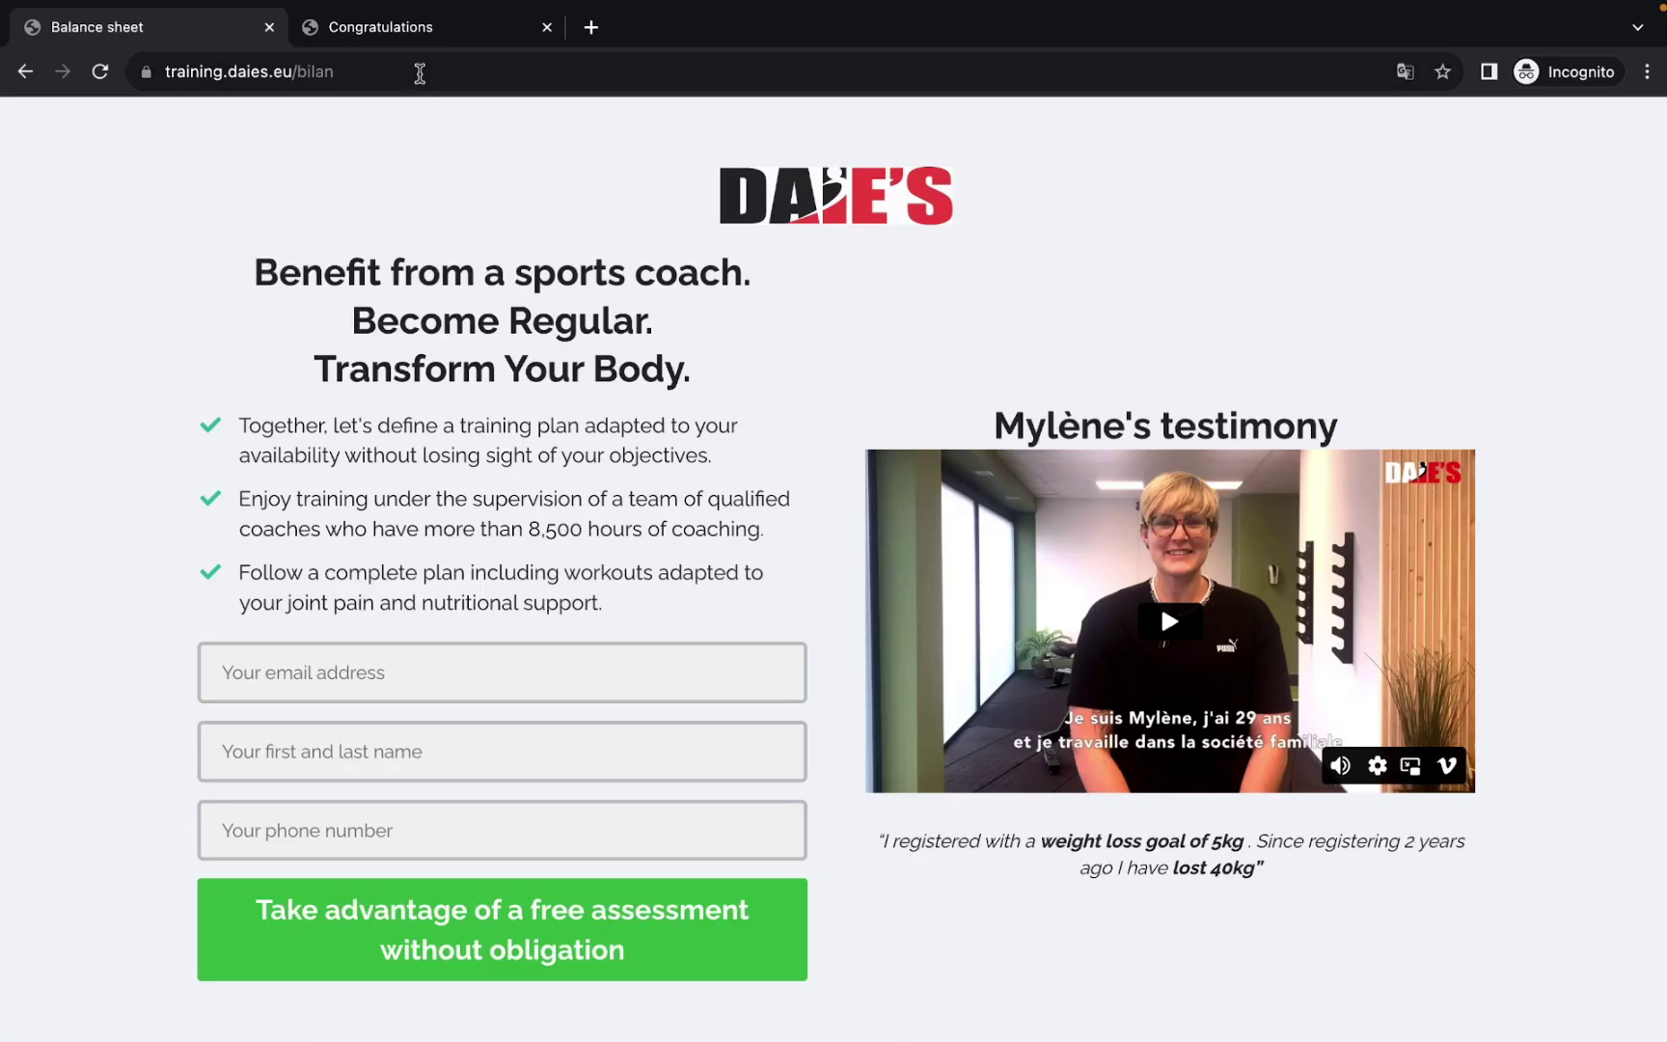
Step: On the Congratulations page, launch the COMPLETE THE QUESTIONNAIRE link in a new tab
{"action": "left_click", "coordinate": [418, 34]}
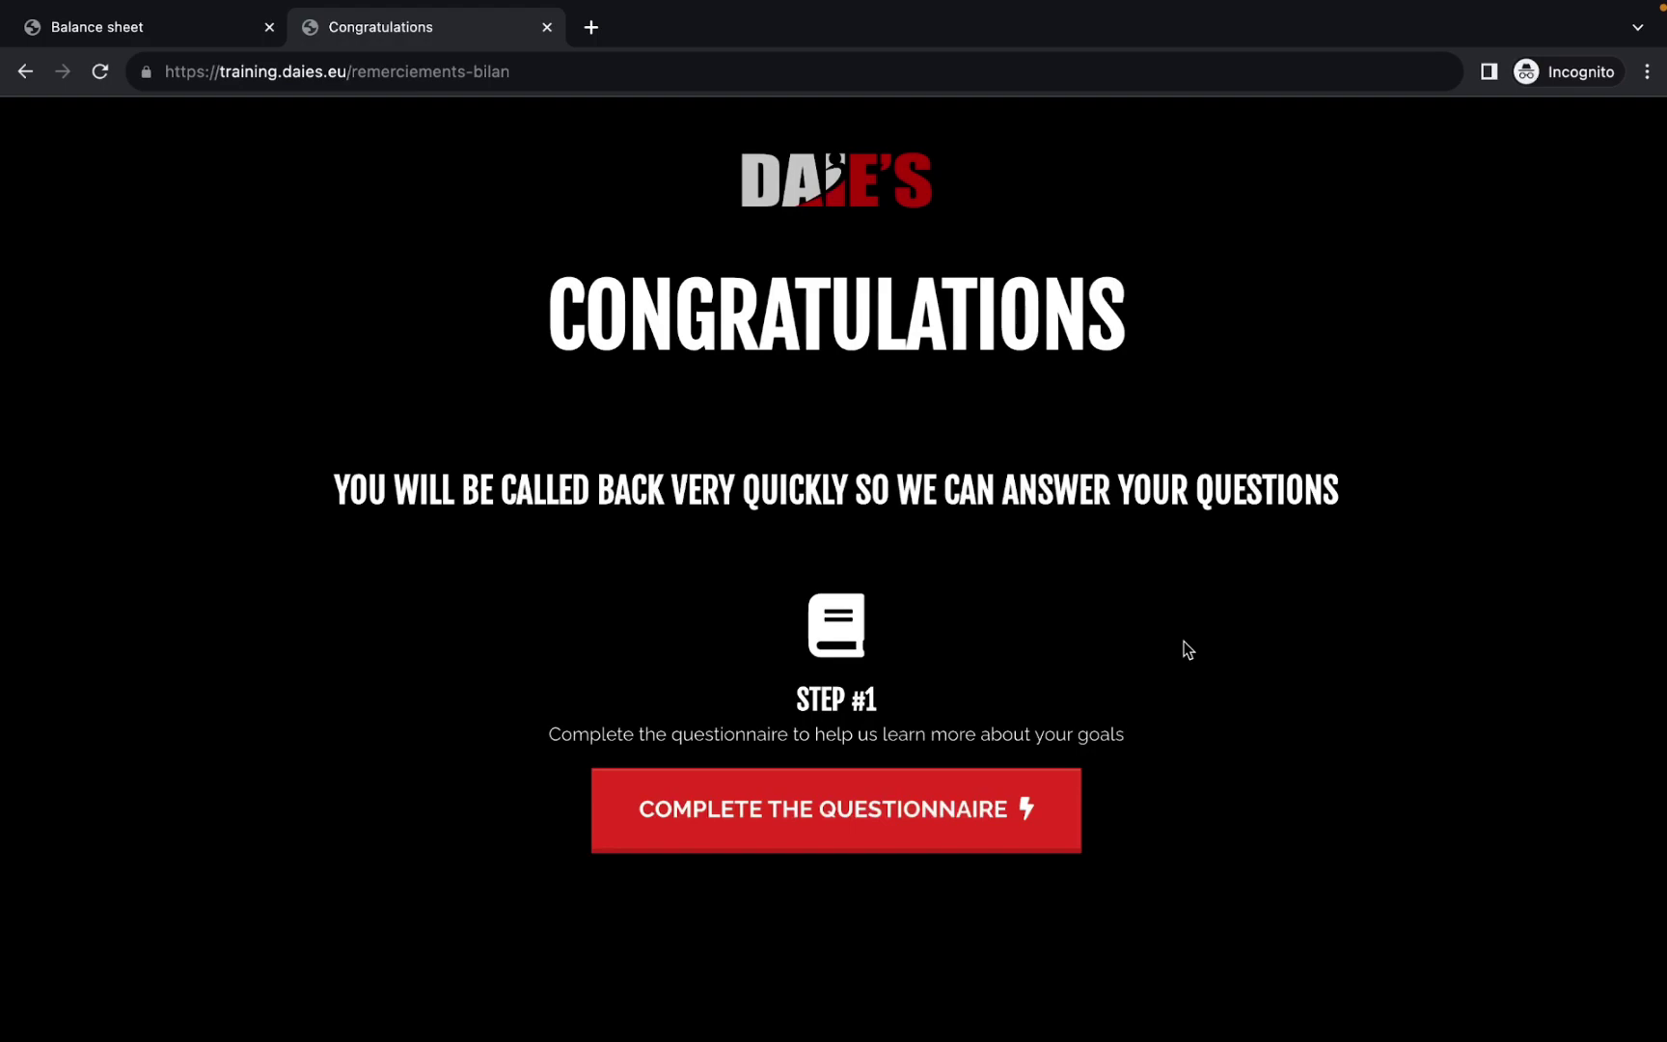
{"action": "left_click", "coordinate": [853, 815]}
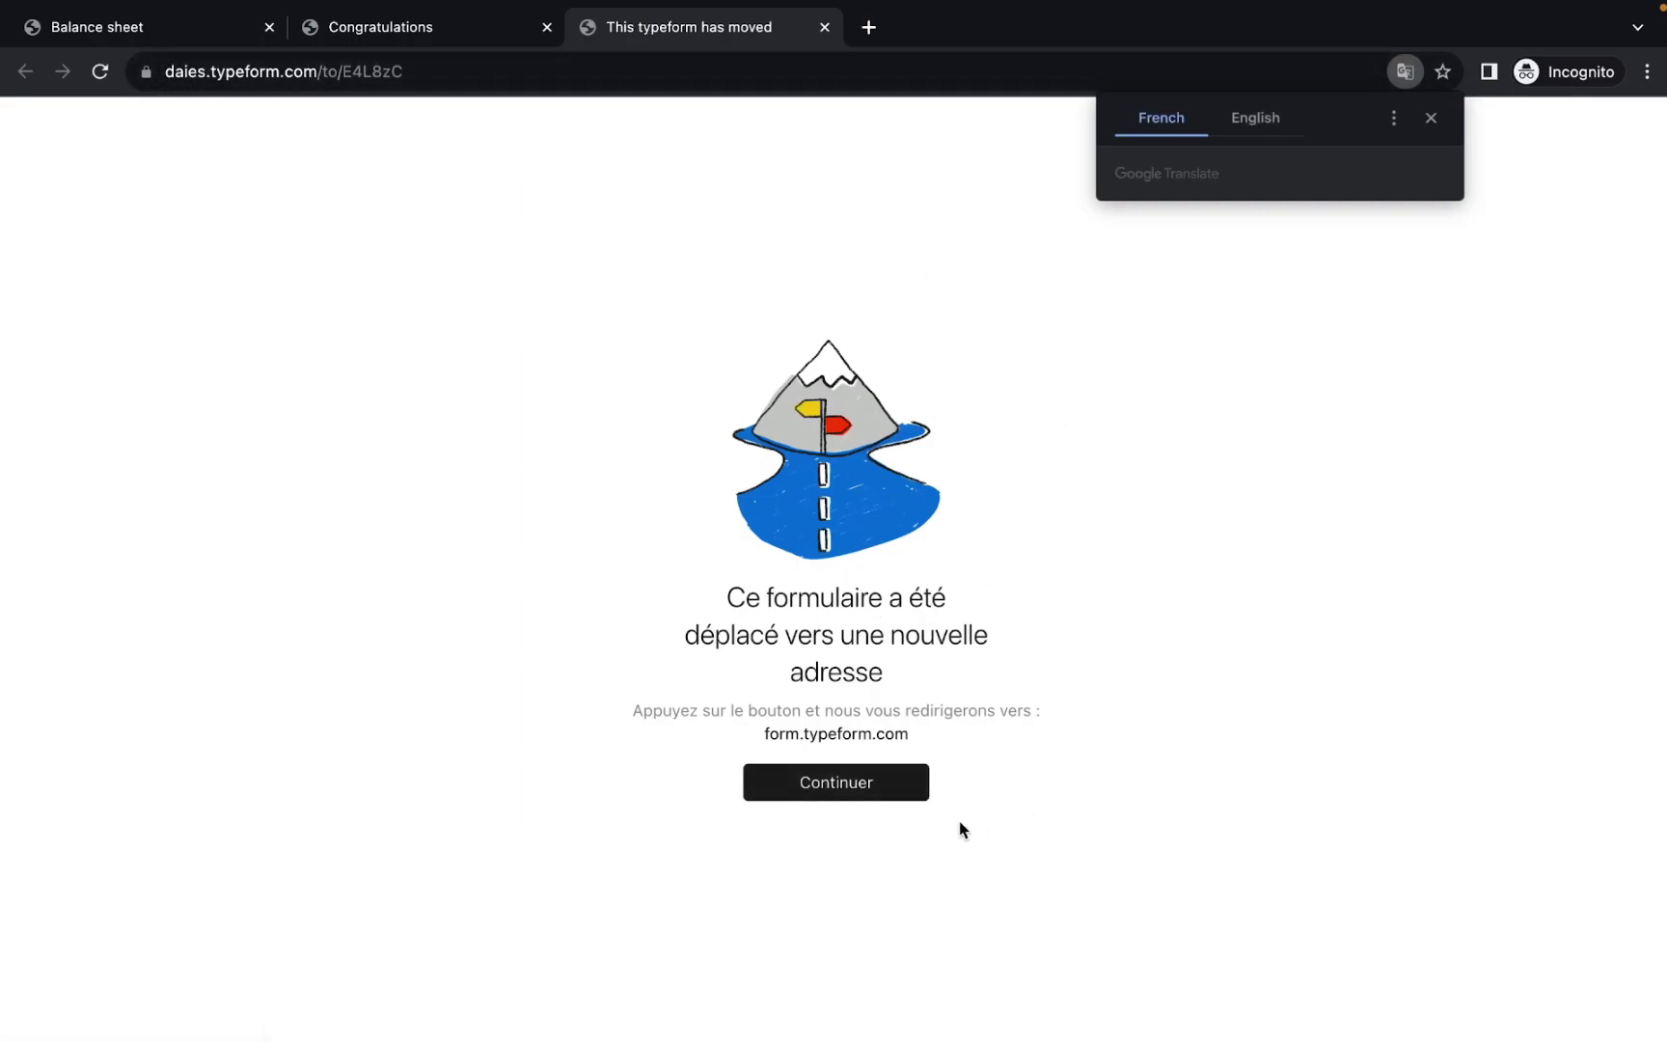
Step: Continue past the 'form moved' notice to the Coaching à Daie's form at form.typeform.com
{"action": "left_click", "coordinate": [835, 790]}
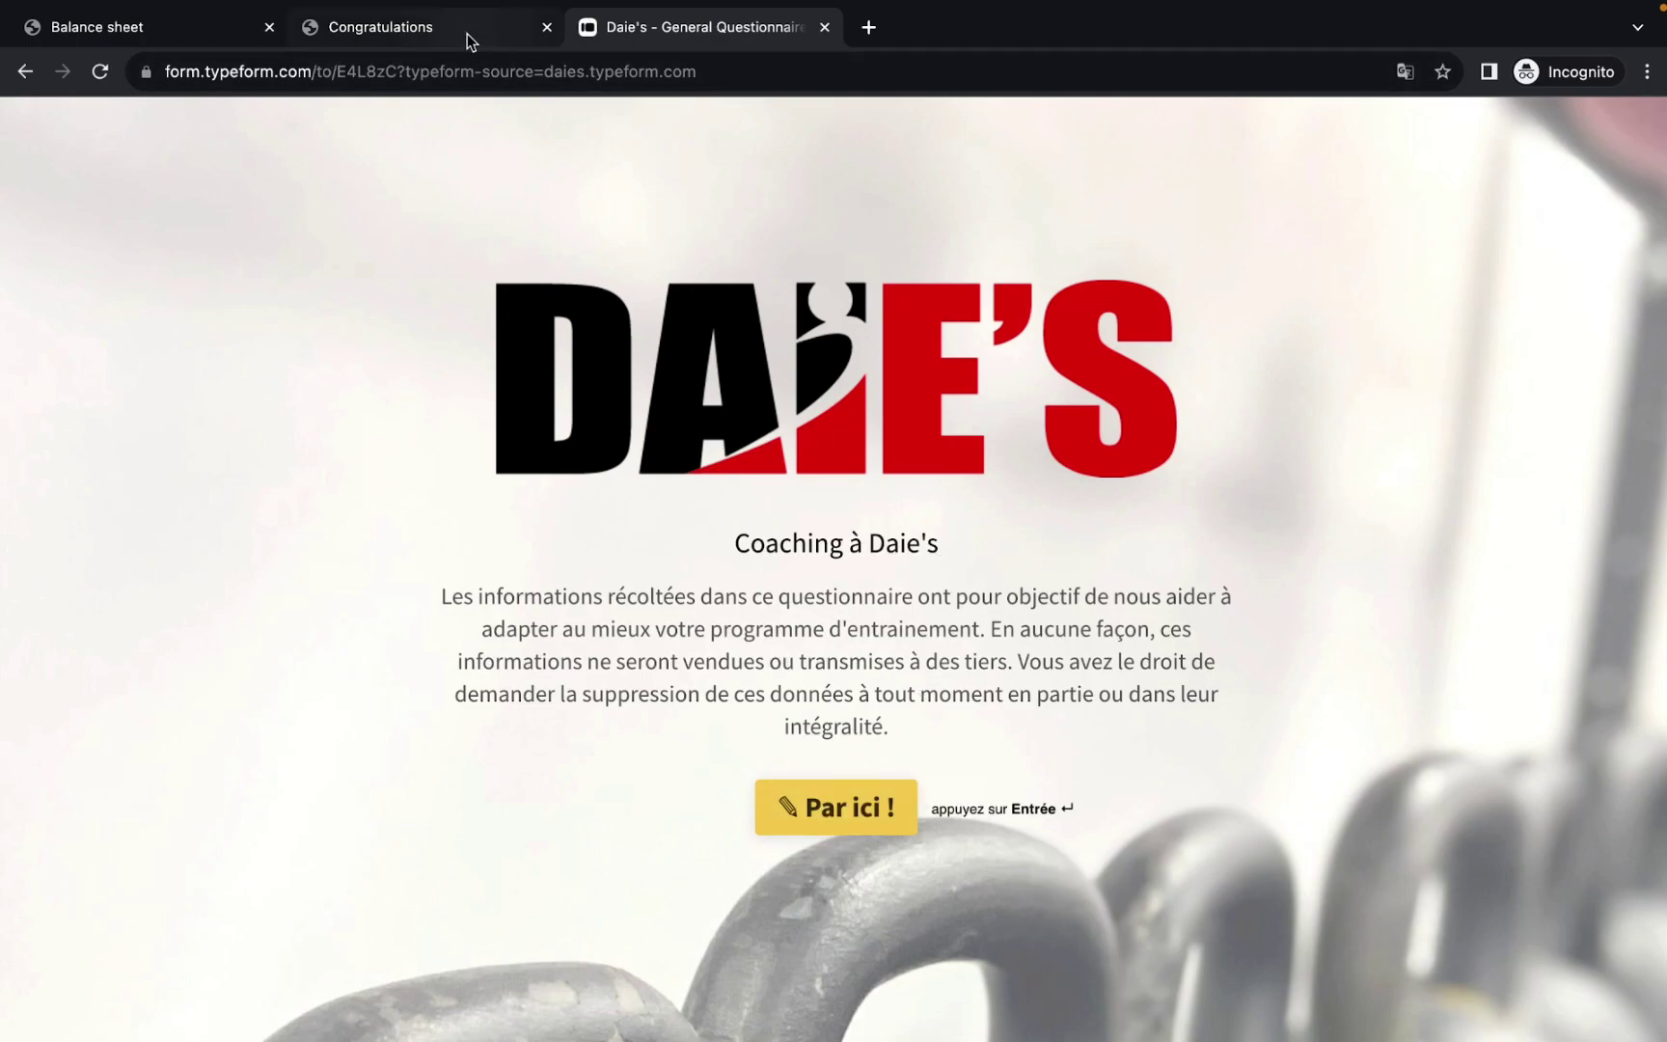
Step: Compare the Congratulations page address with the questionnaire welcome page content
{"action": "left_click", "coordinate": [424, 31]}
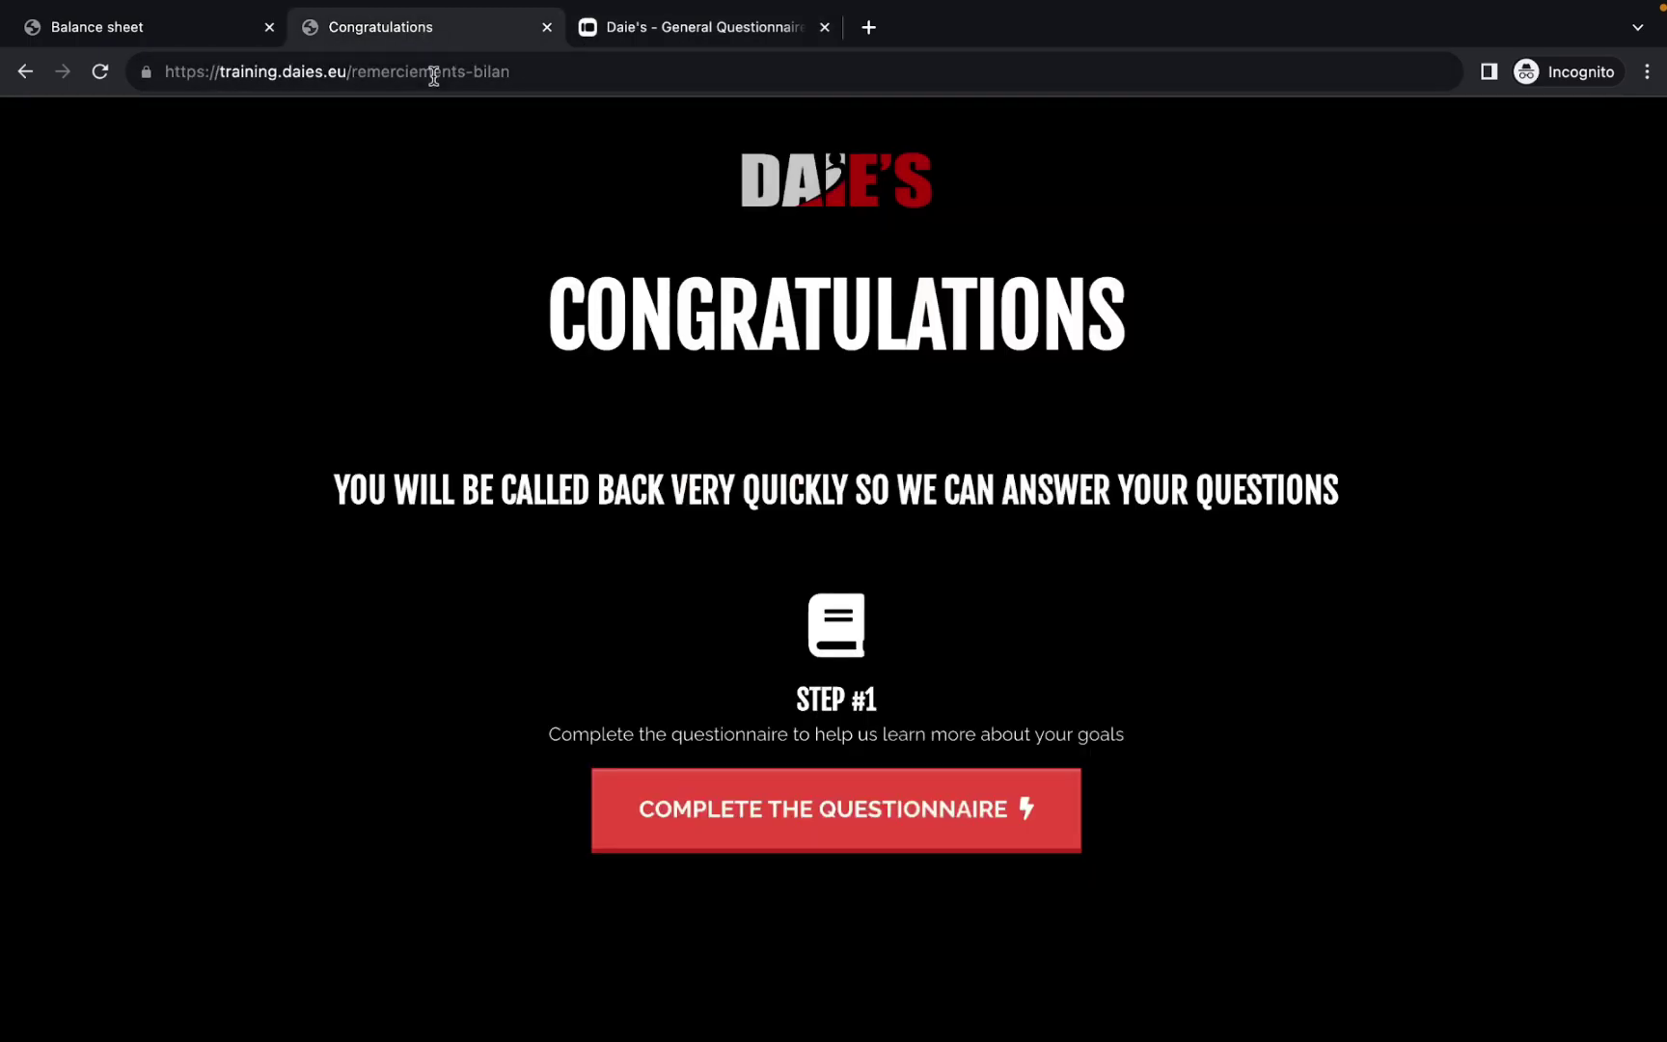
{"action": "triple_click", "coordinate": [270, 73]}
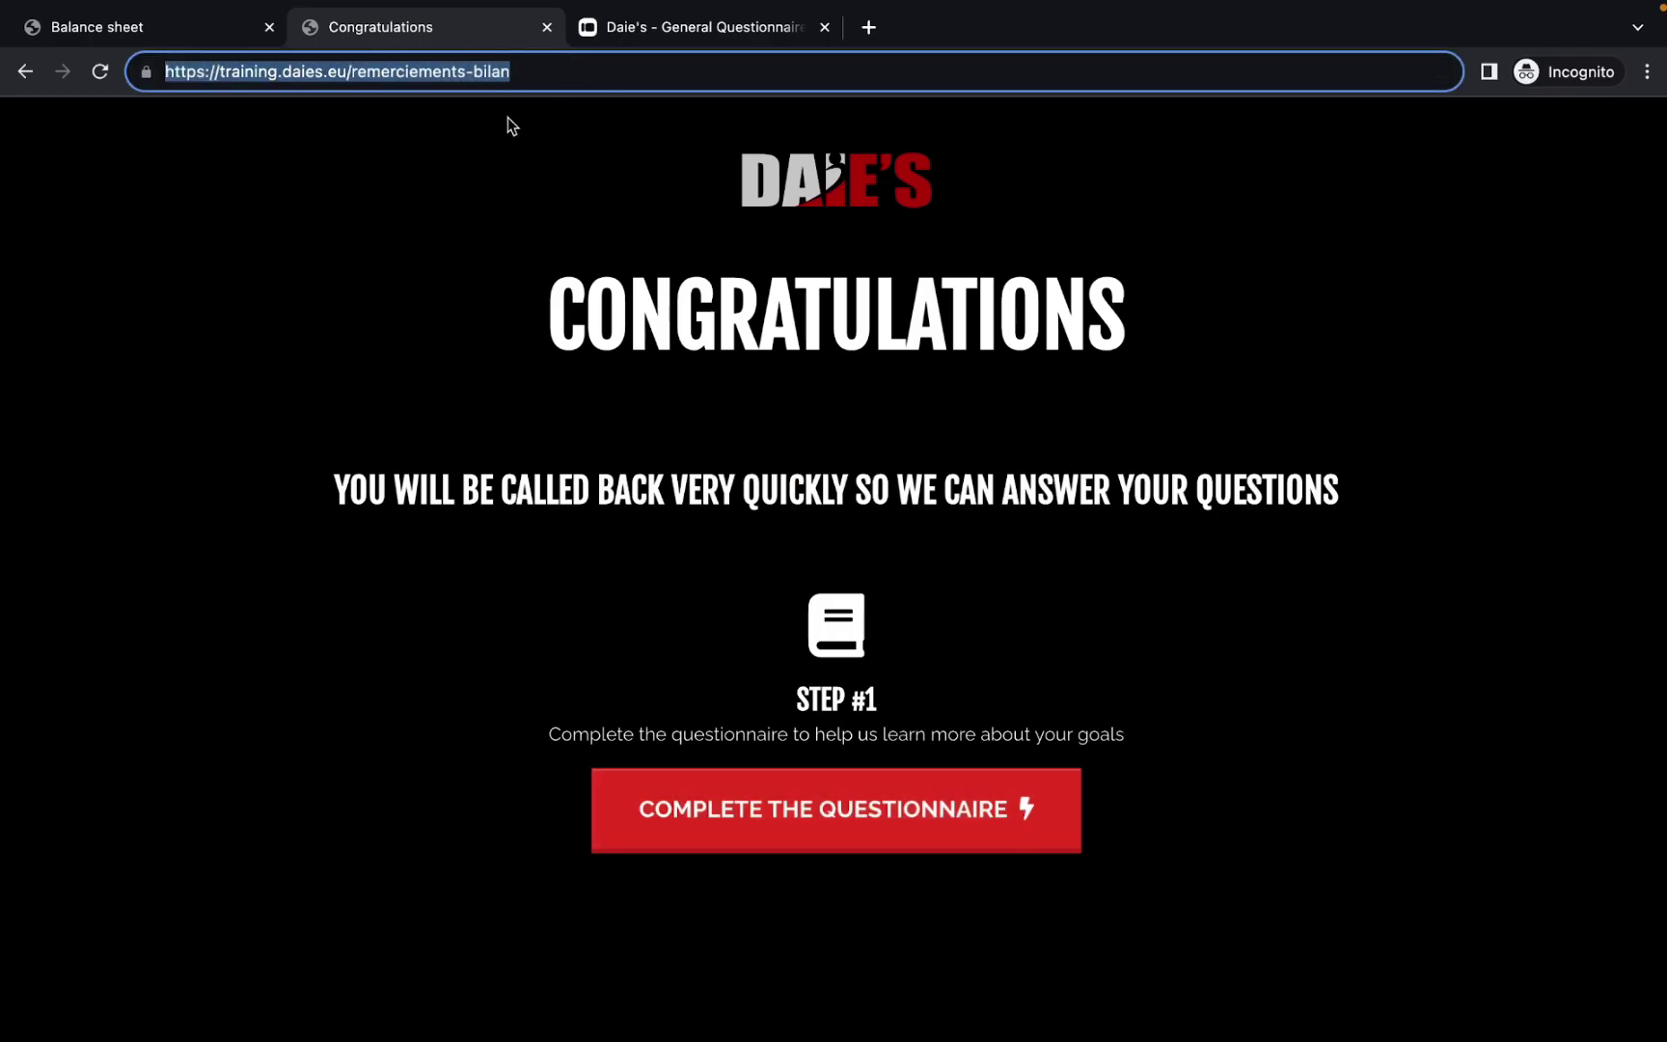
{"action": "left_click", "coordinate": [646, 31]}
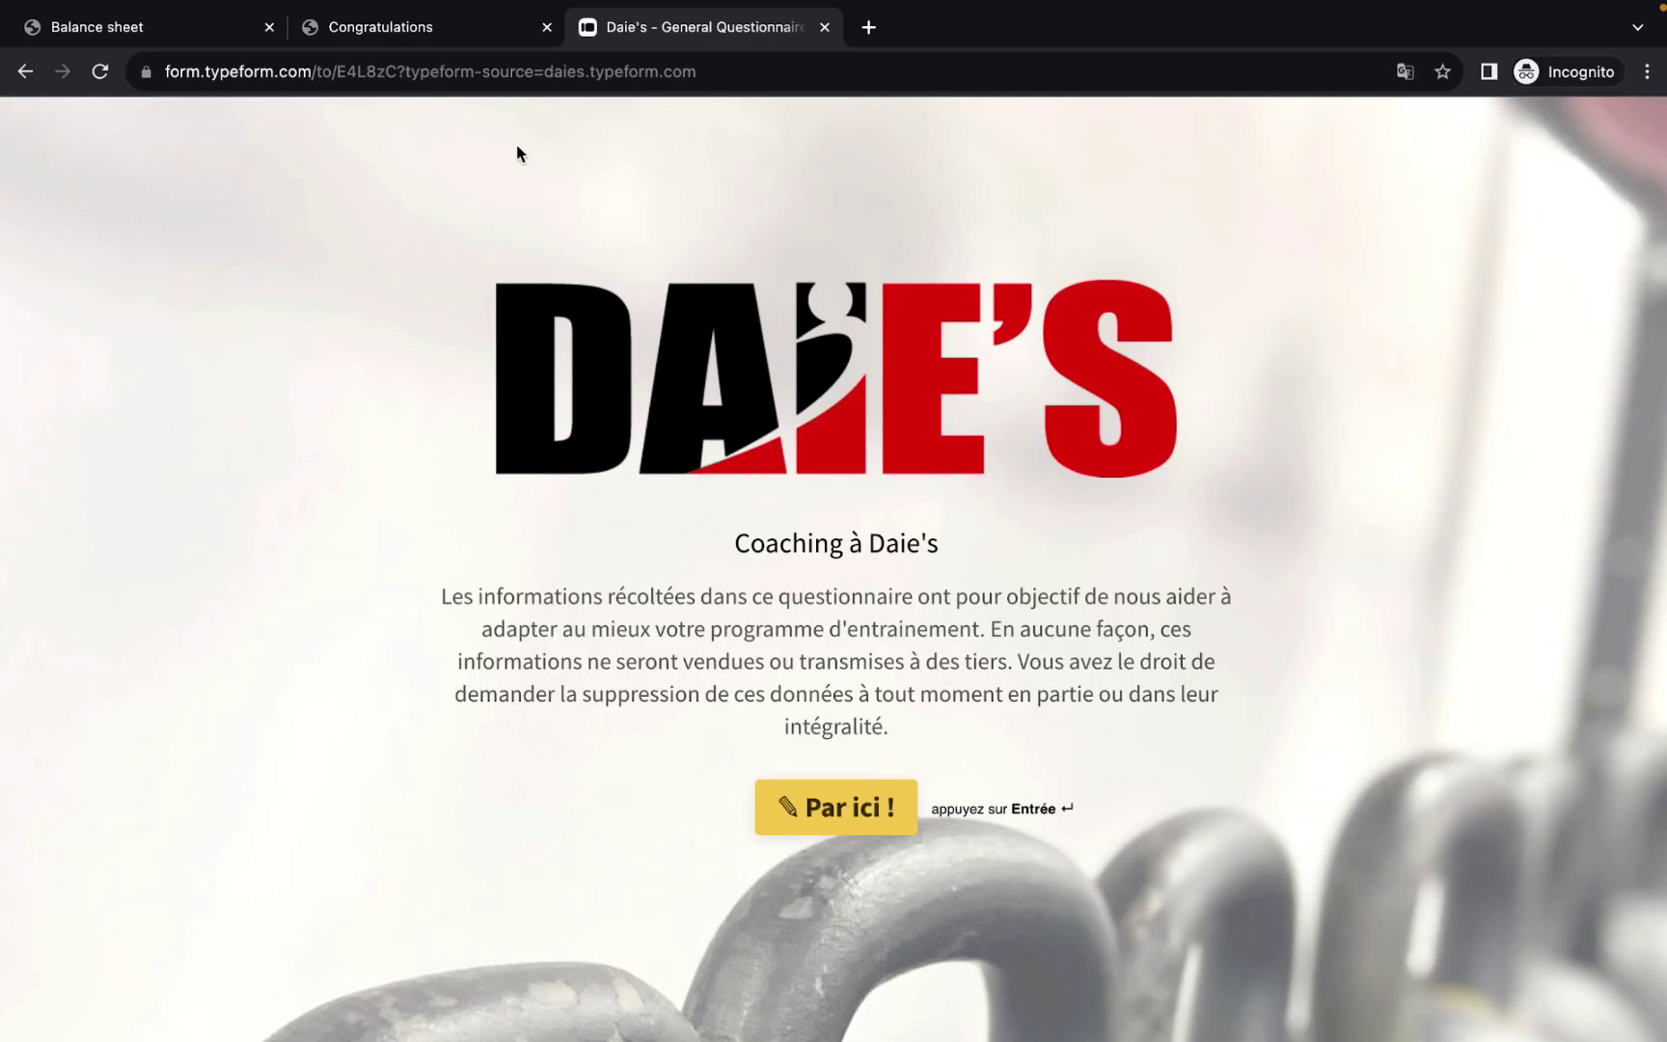
{"action": "left_click", "coordinate": [399, 21]}
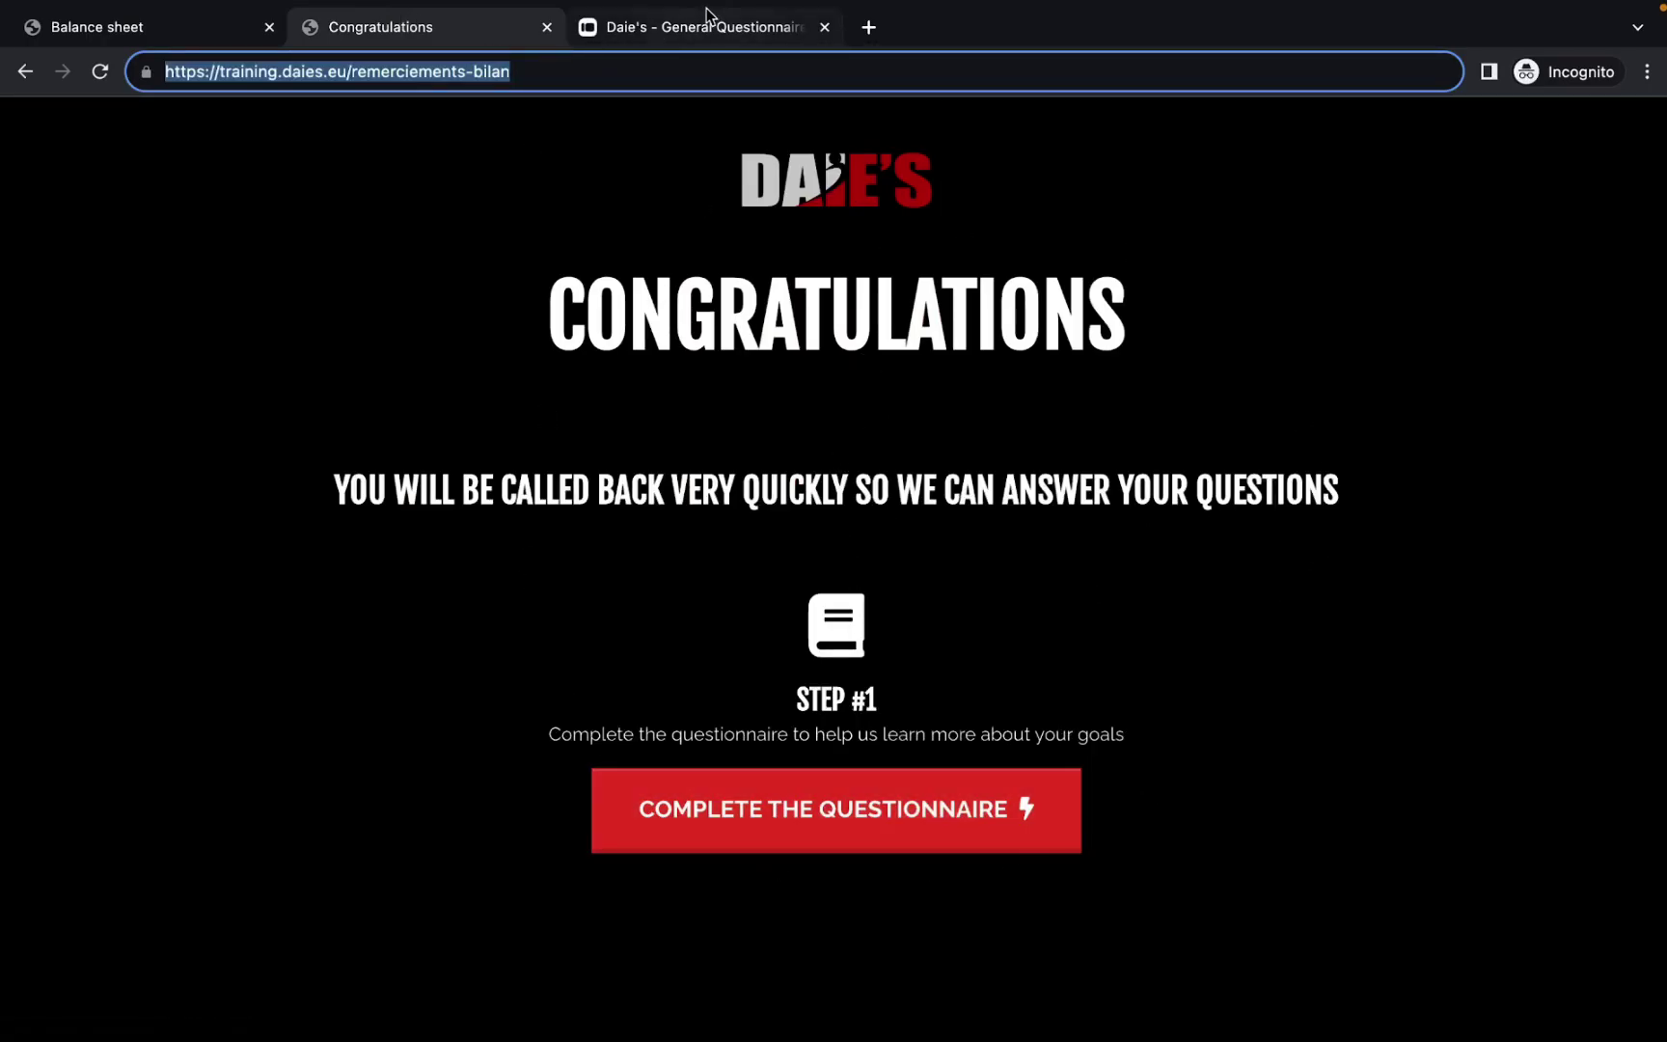
{"action": "left_click", "coordinate": [735, 32]}
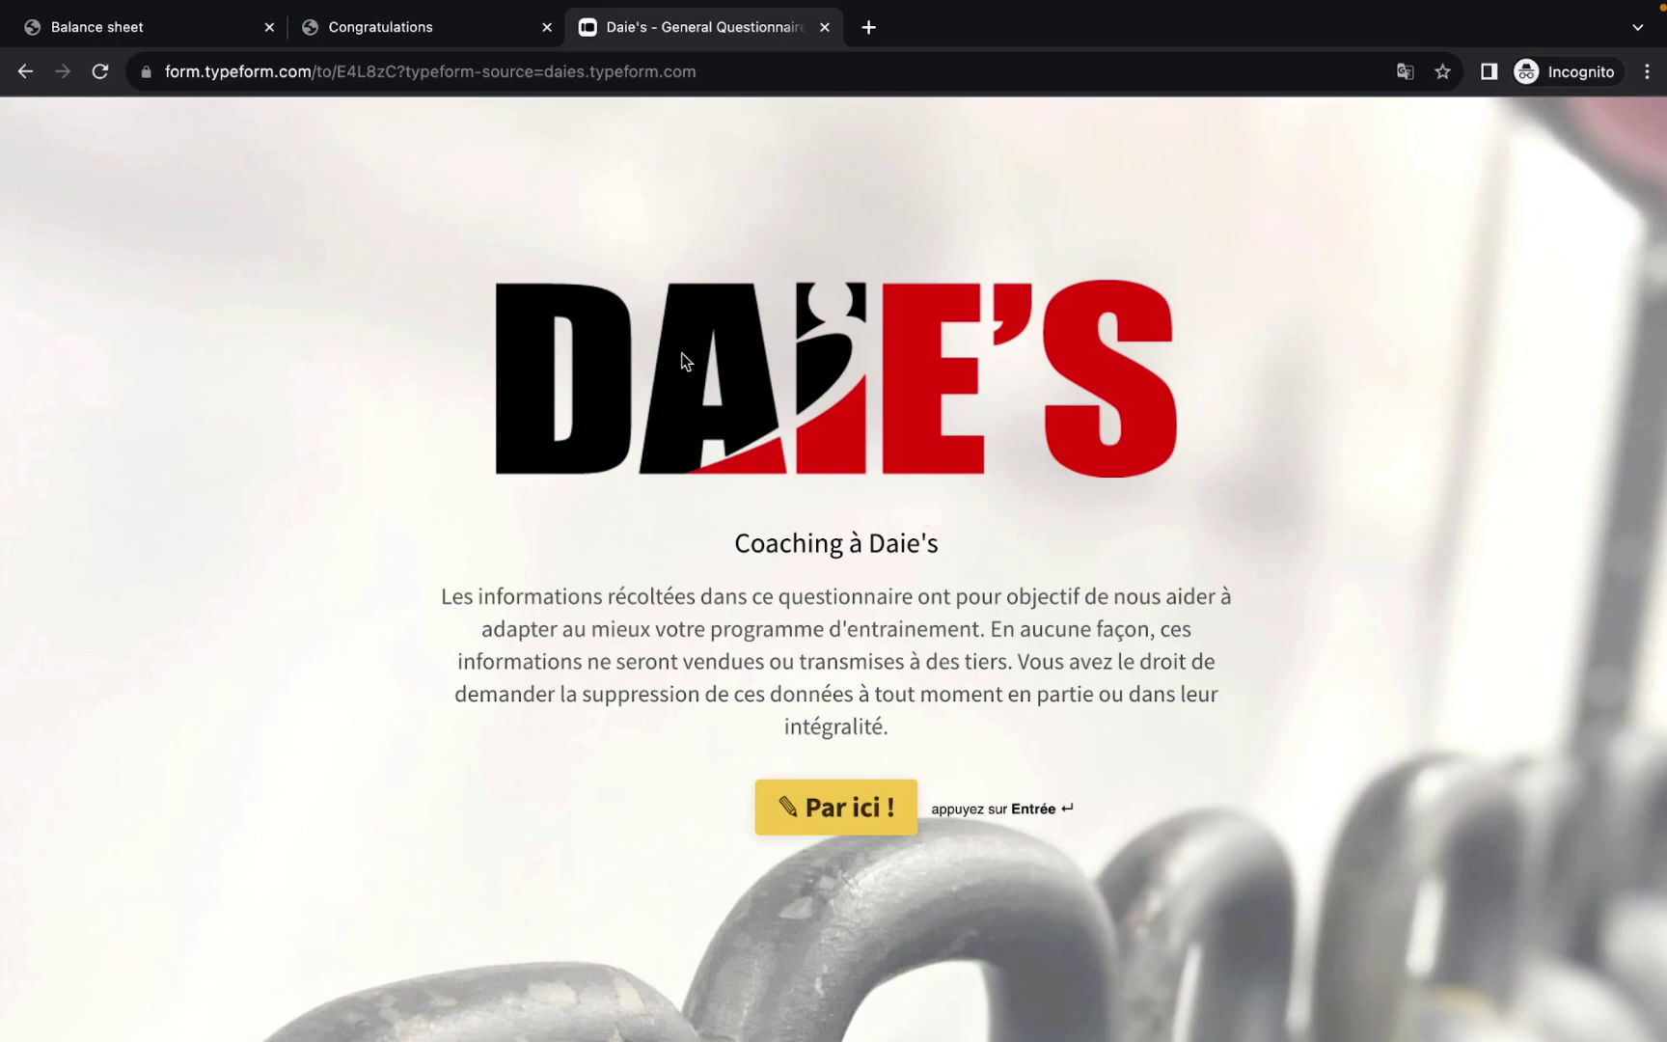
{"action": "left_click_drag", "start_coordinate": [291, 182], "coordinate": [1349, 909]}
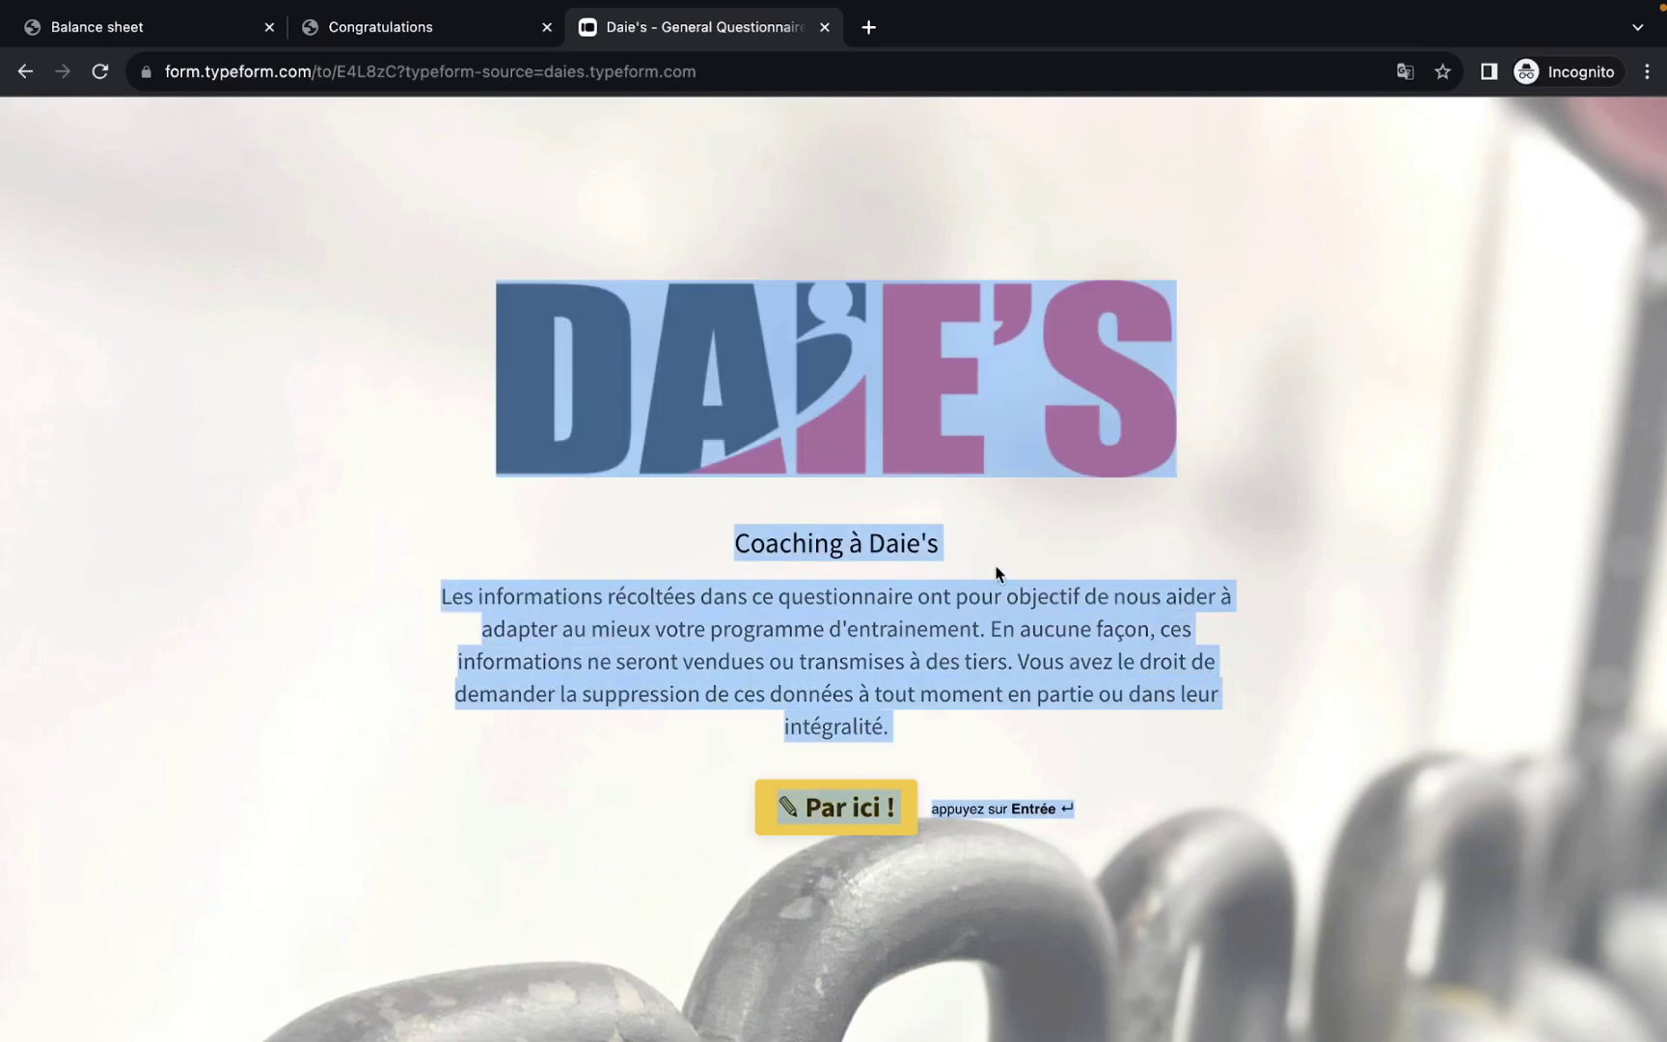
{"action": "left_click", "coordinate": [666, 254]}
Step: Review the bilan sign-up and questionnaire tabs, then switch to the main Chrome window
{"action": "left_click", "coordinate": [458, 35]}
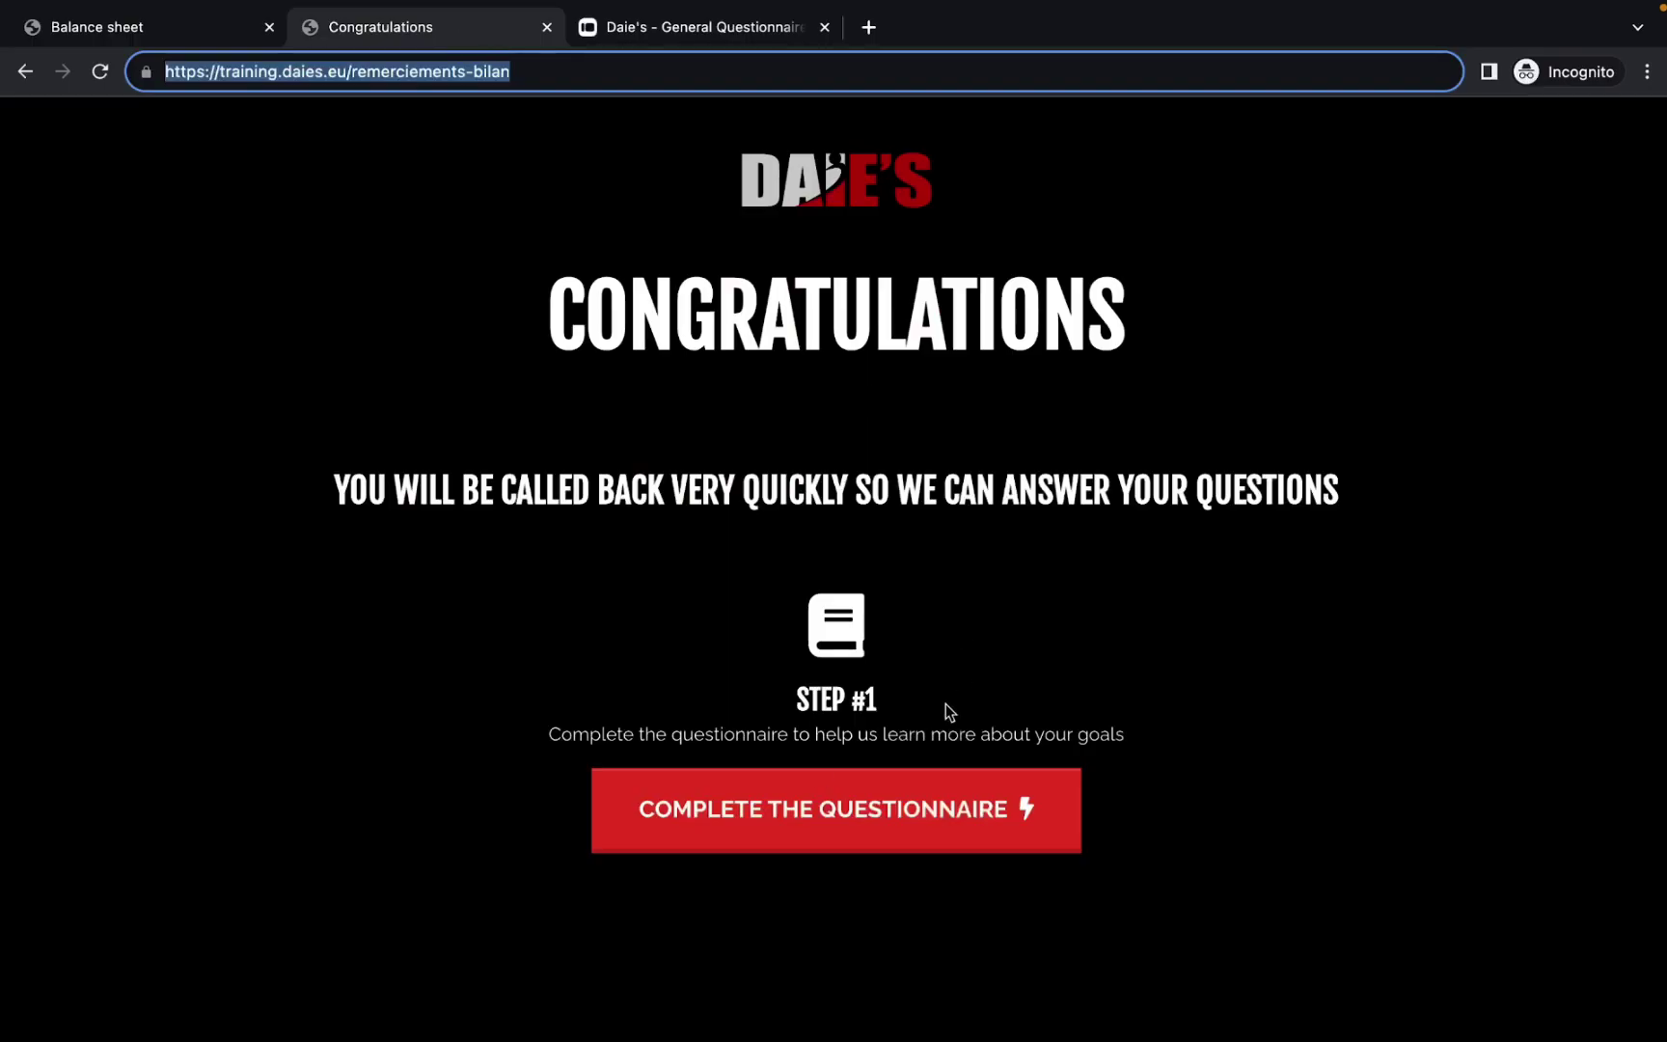
{"action": "left_click", "coordinate": [162, 41]}
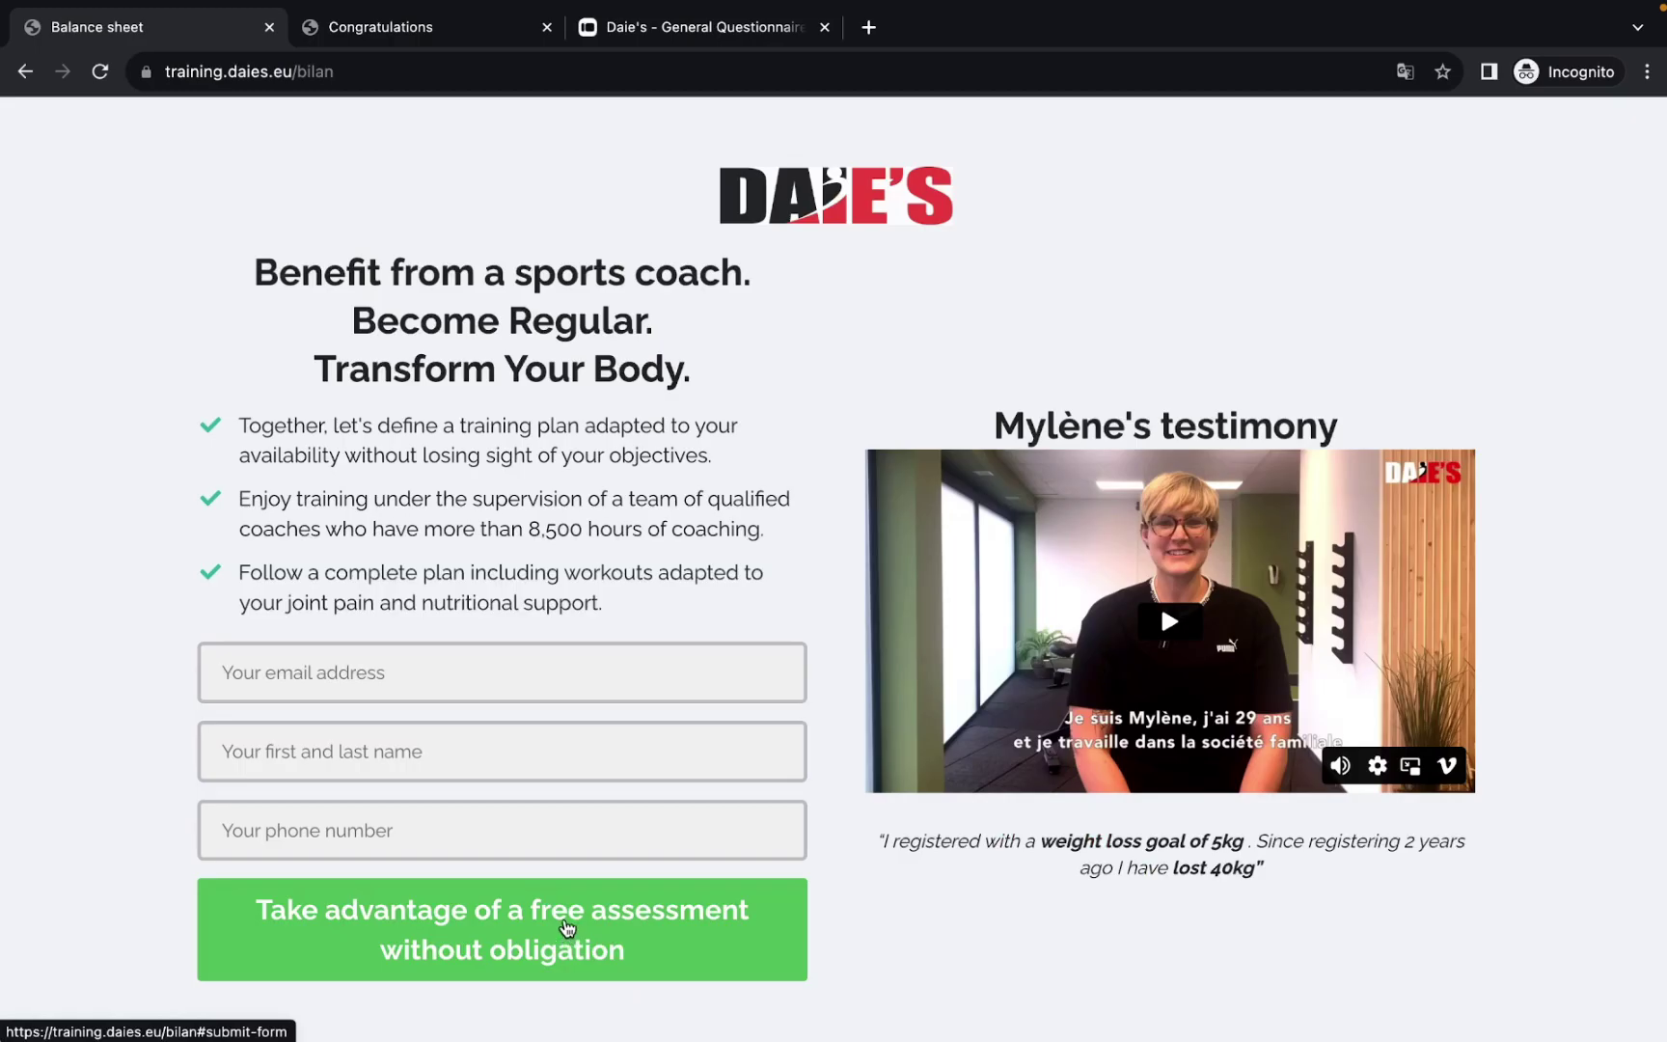
{"action": "left_click", "coordinate": [444, 29]}
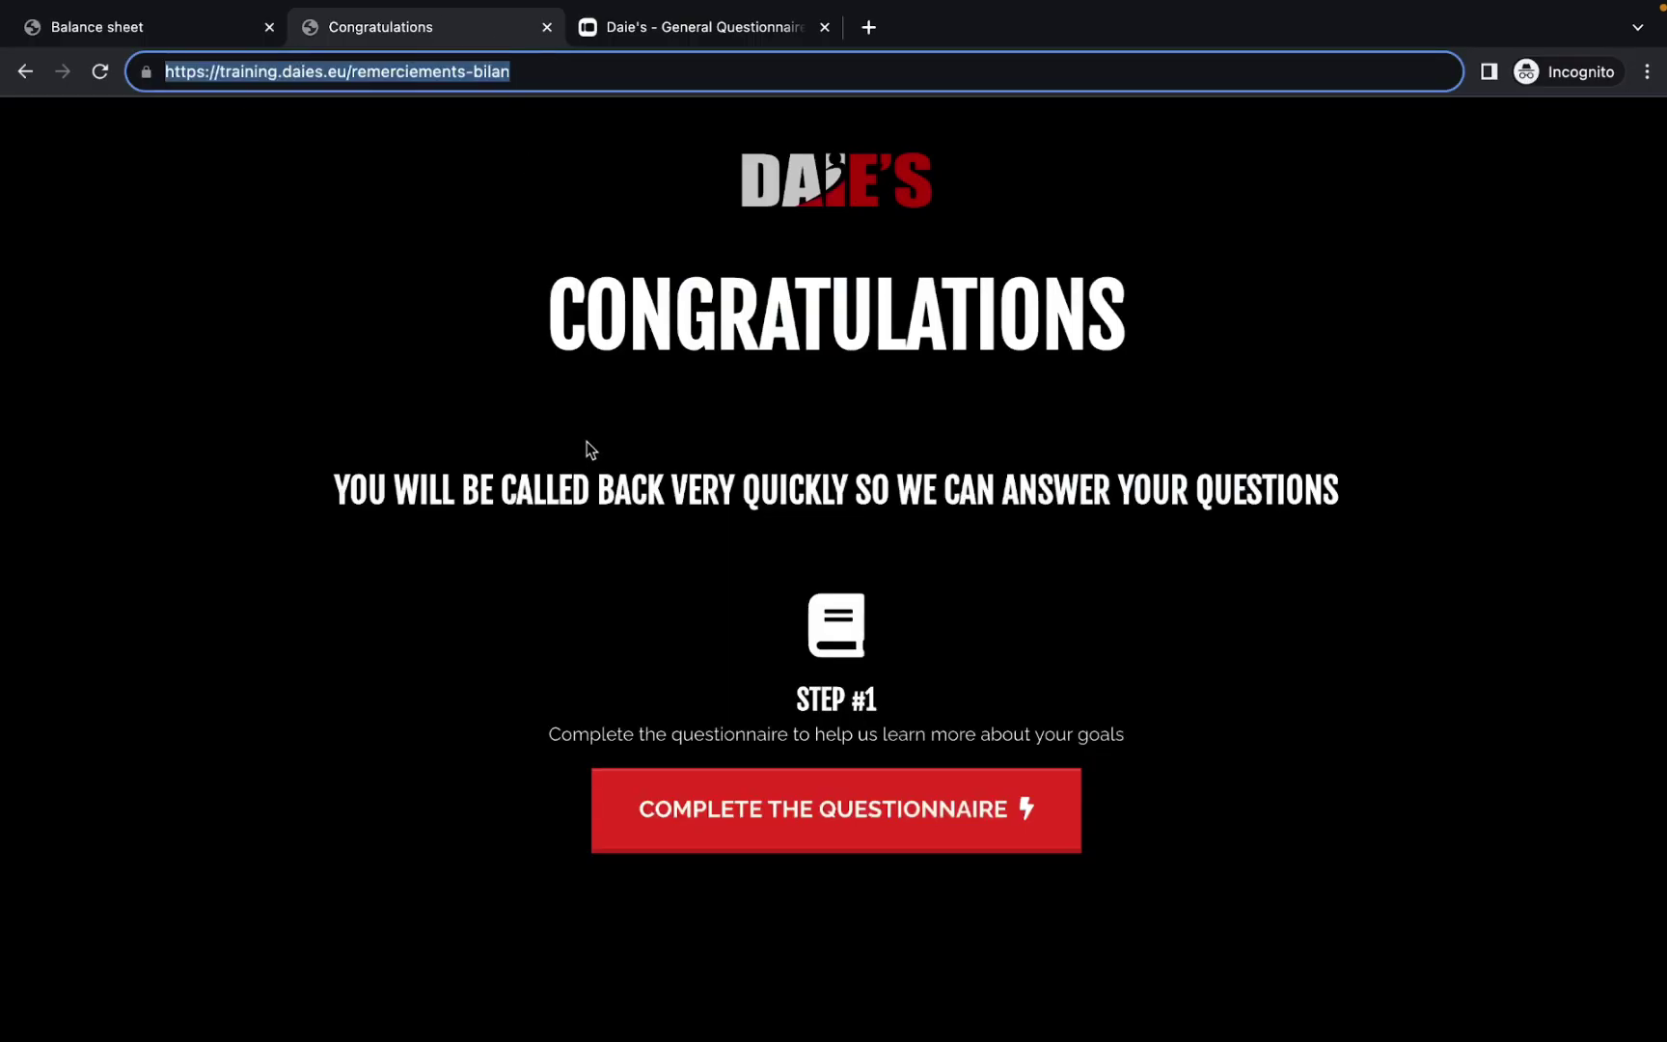
{"action": "scroll", "coordinate": [926, 617], "scroll_direction": "down", "scroll_amount": 1}
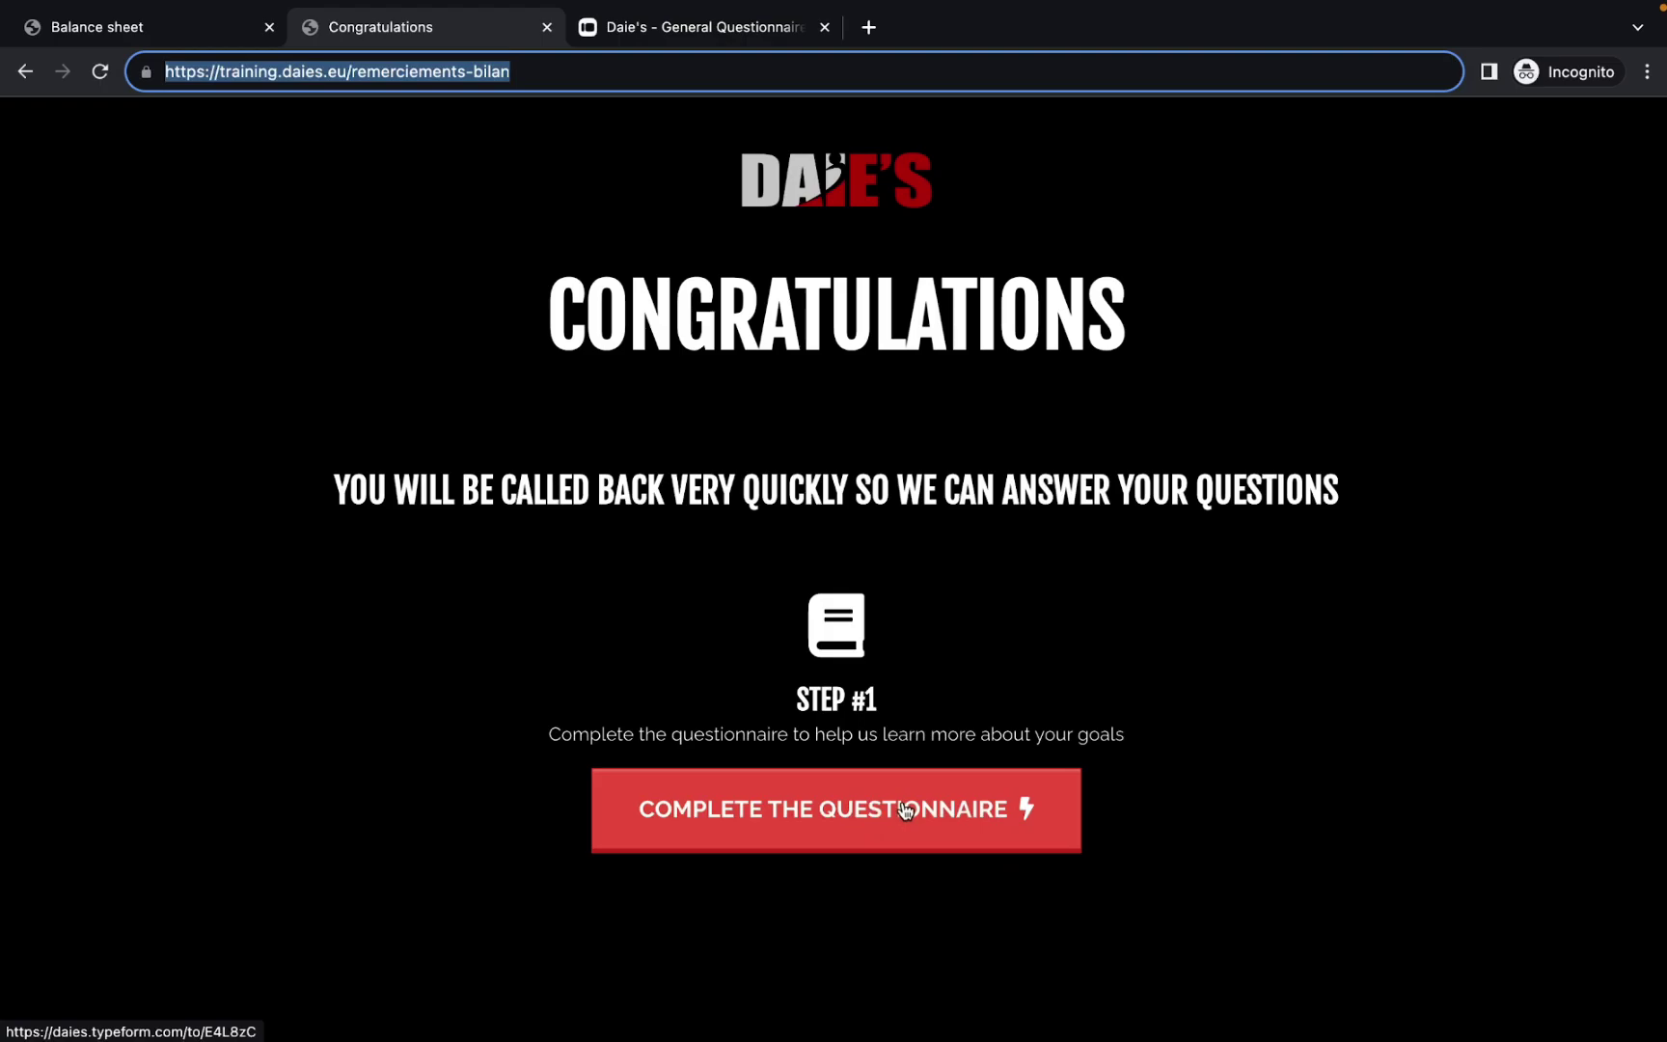
{"action": "left_click", "coordinate": [725, 31]}
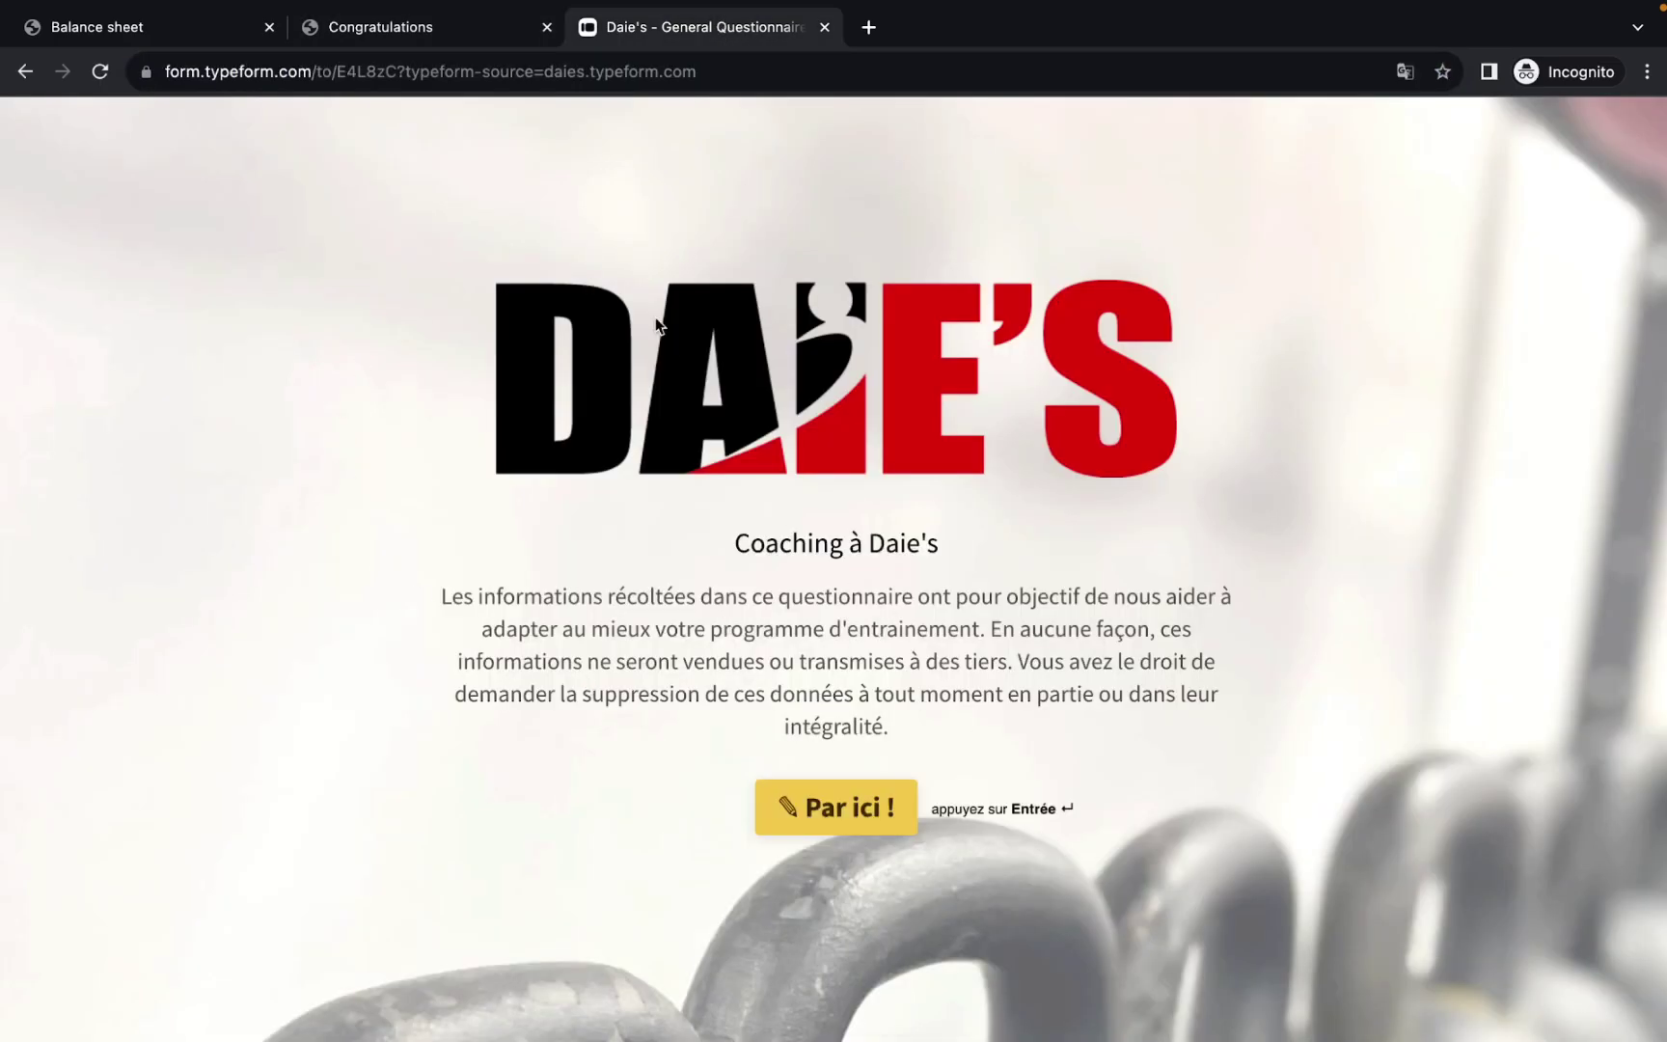
{"action": "left_click", "coordinate": [424, 29]}
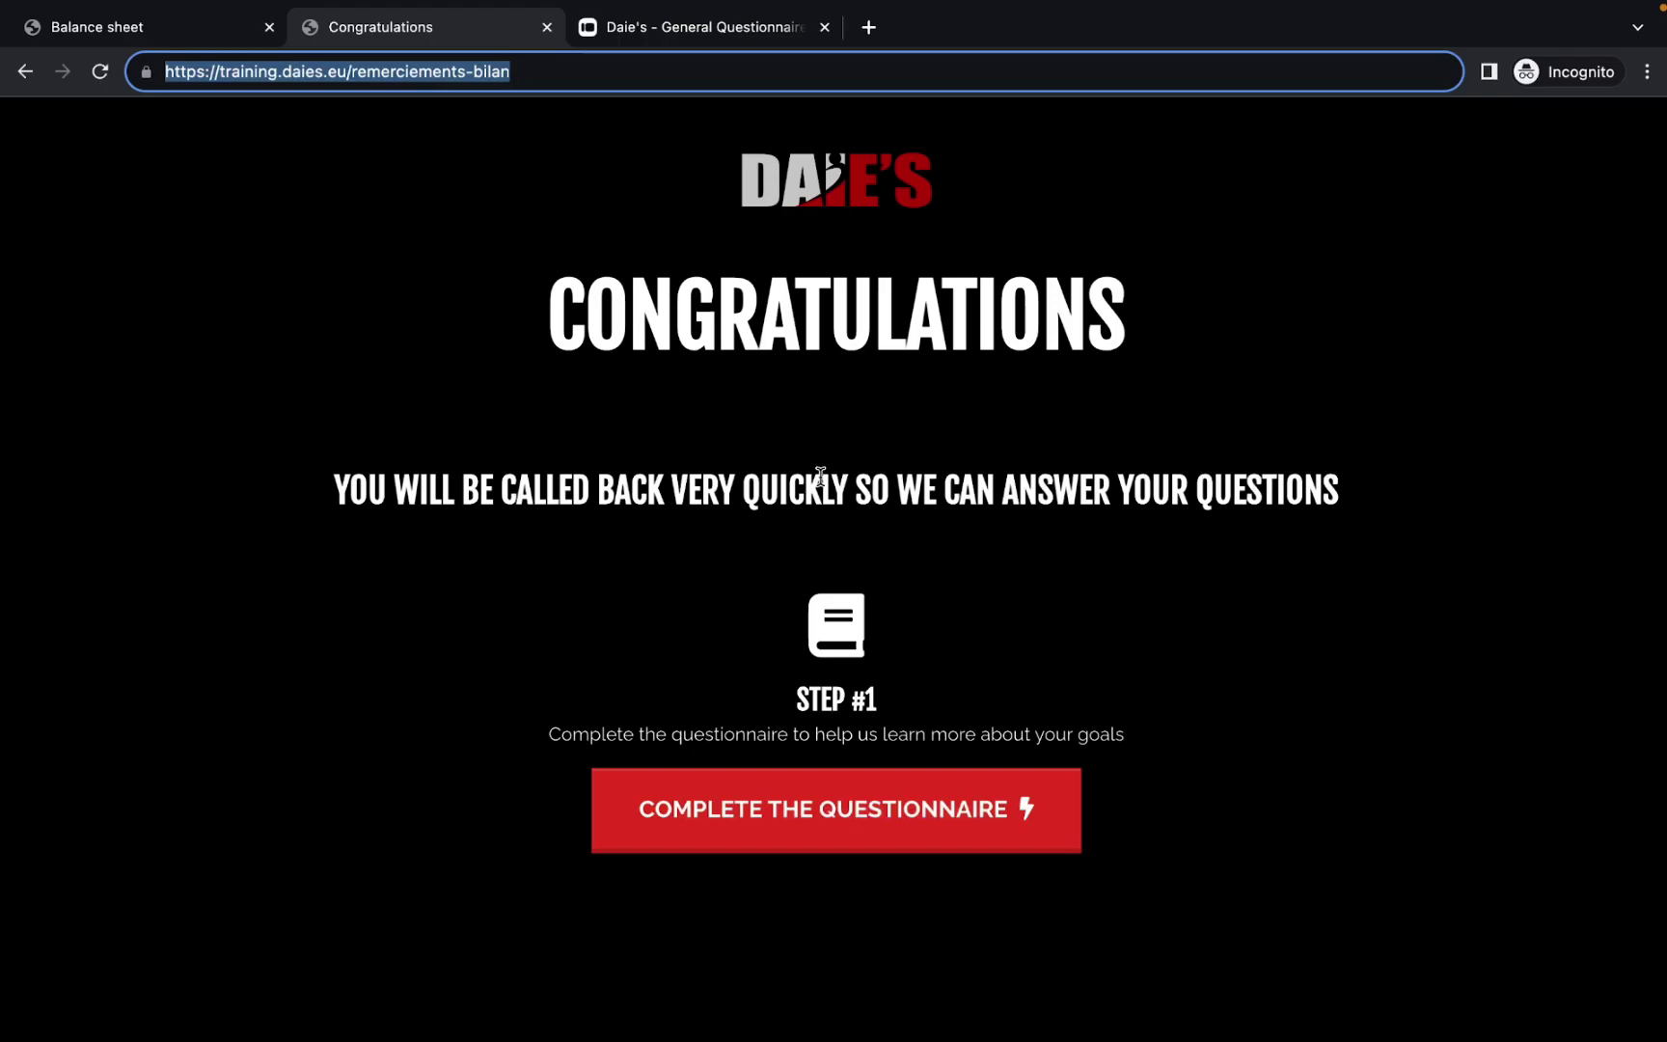
{"action": "left_click", "coordinate": [707, 34]}
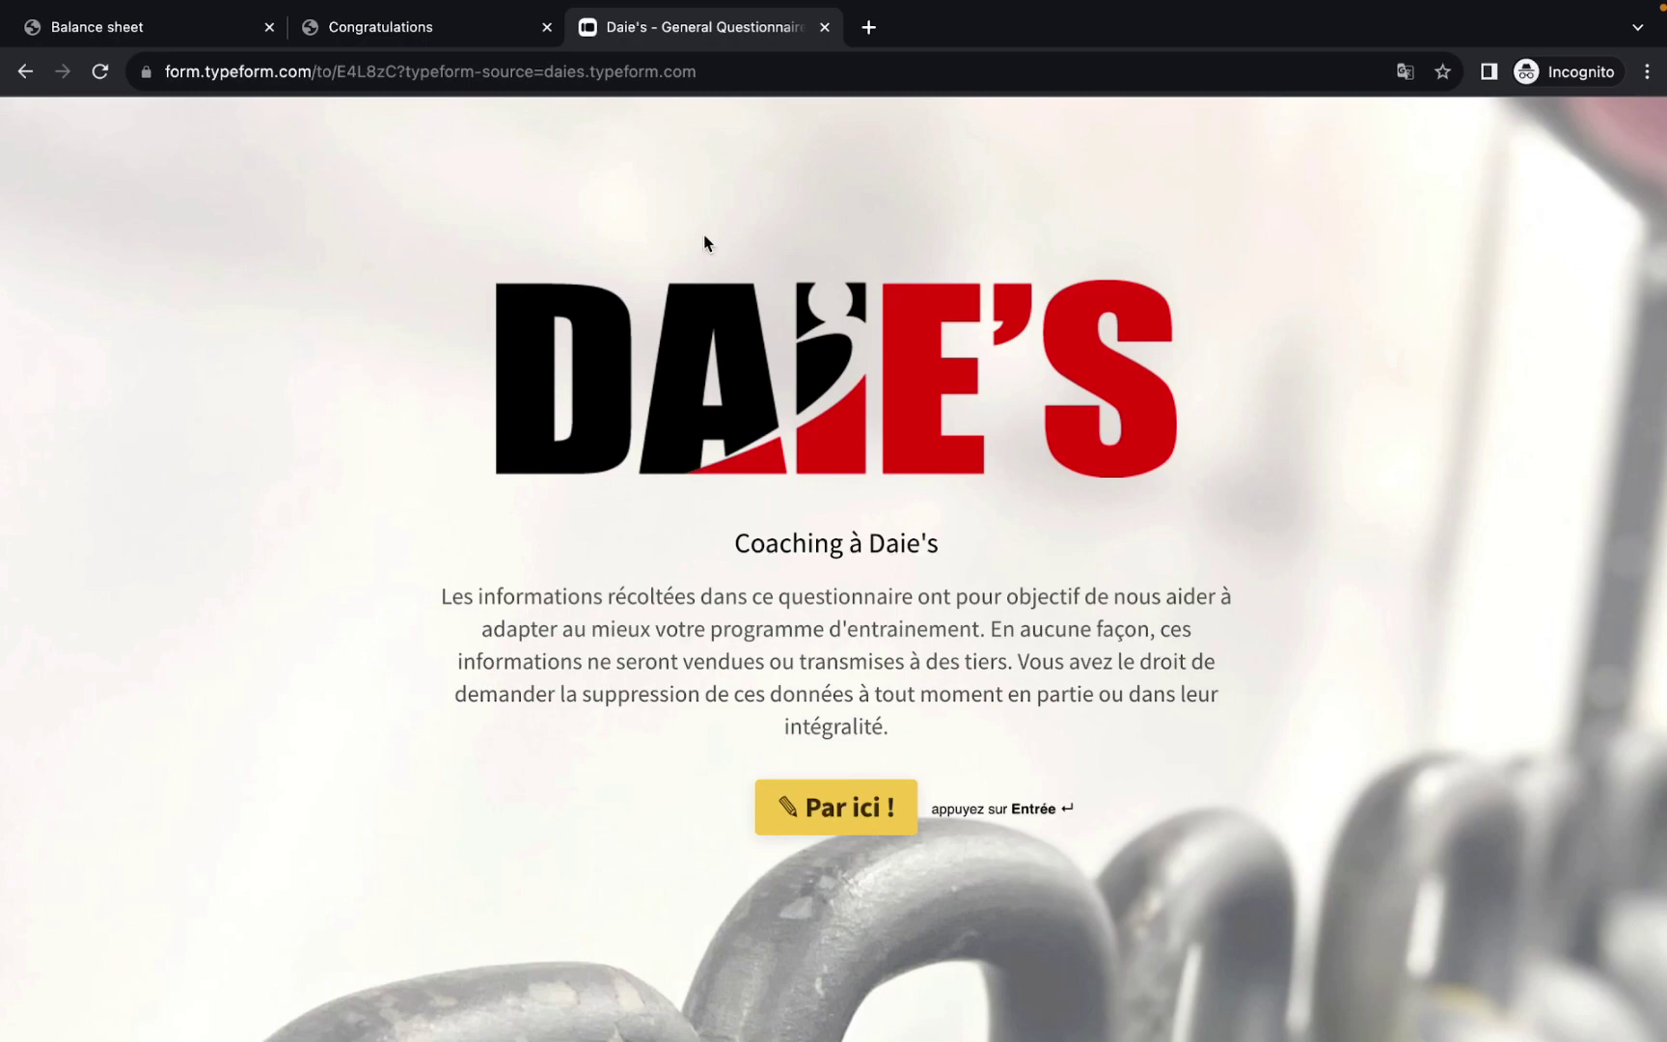
{"action": "left_click", "coordinate": [444, 29]}
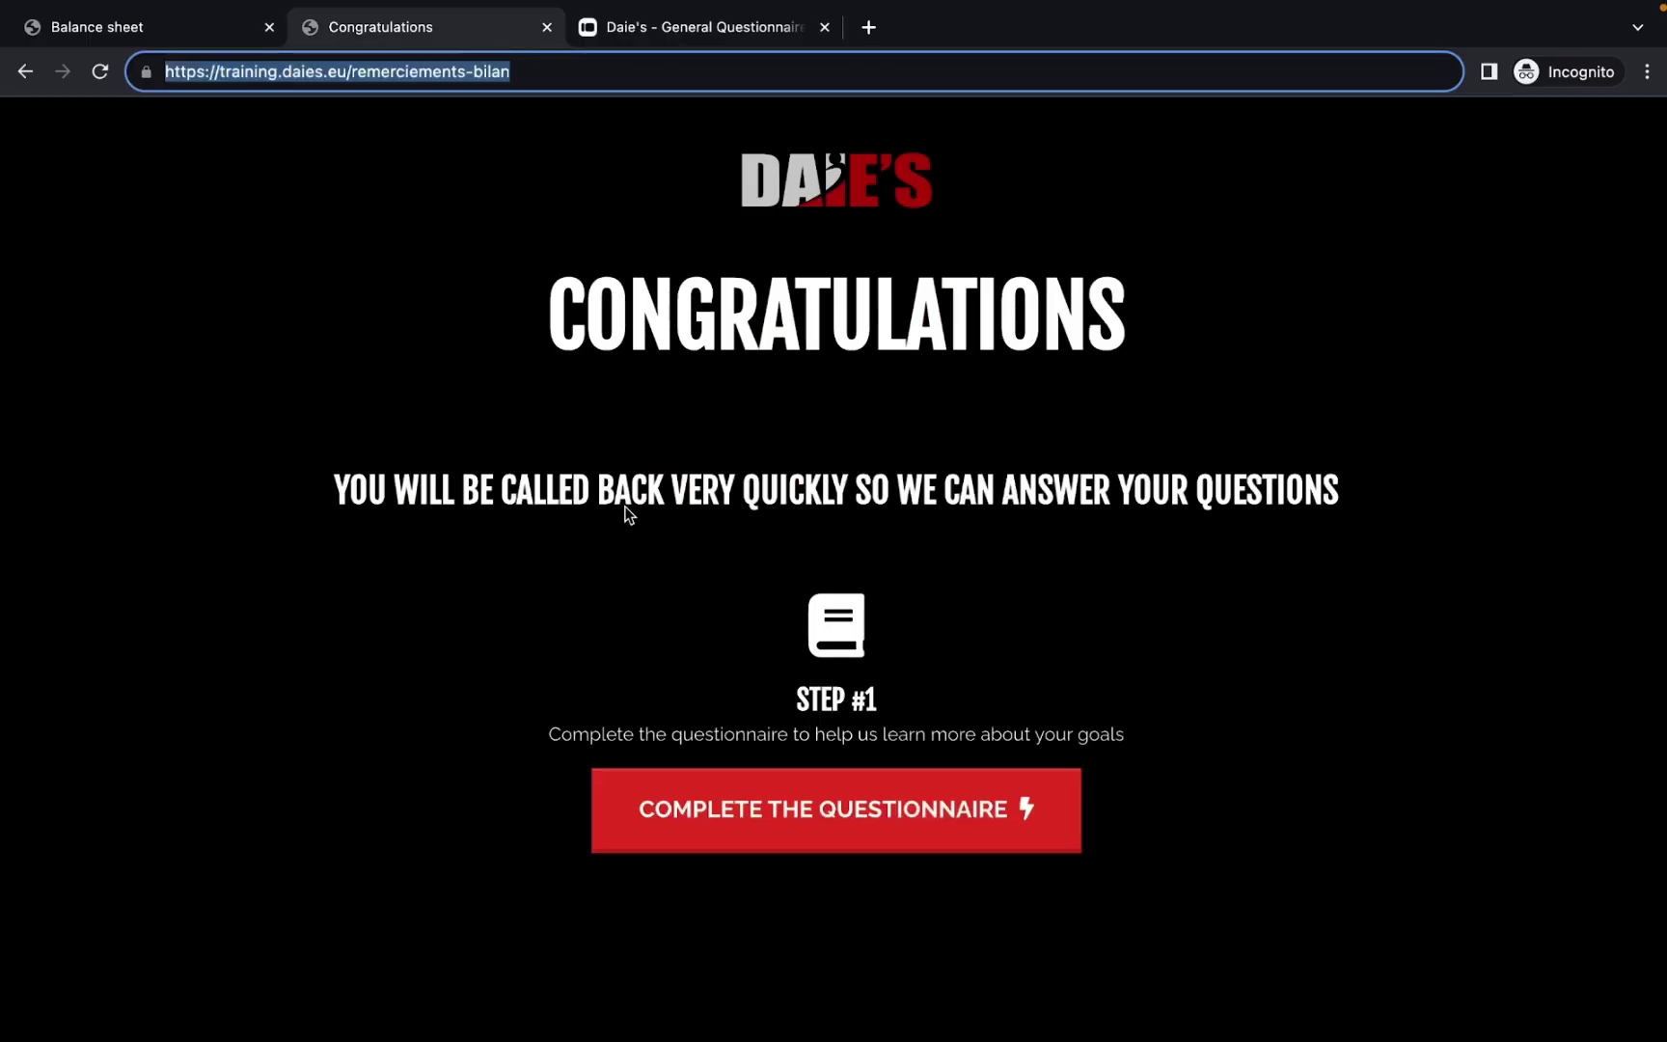
{"action": "left_click", "coordinate": [182, 40]}
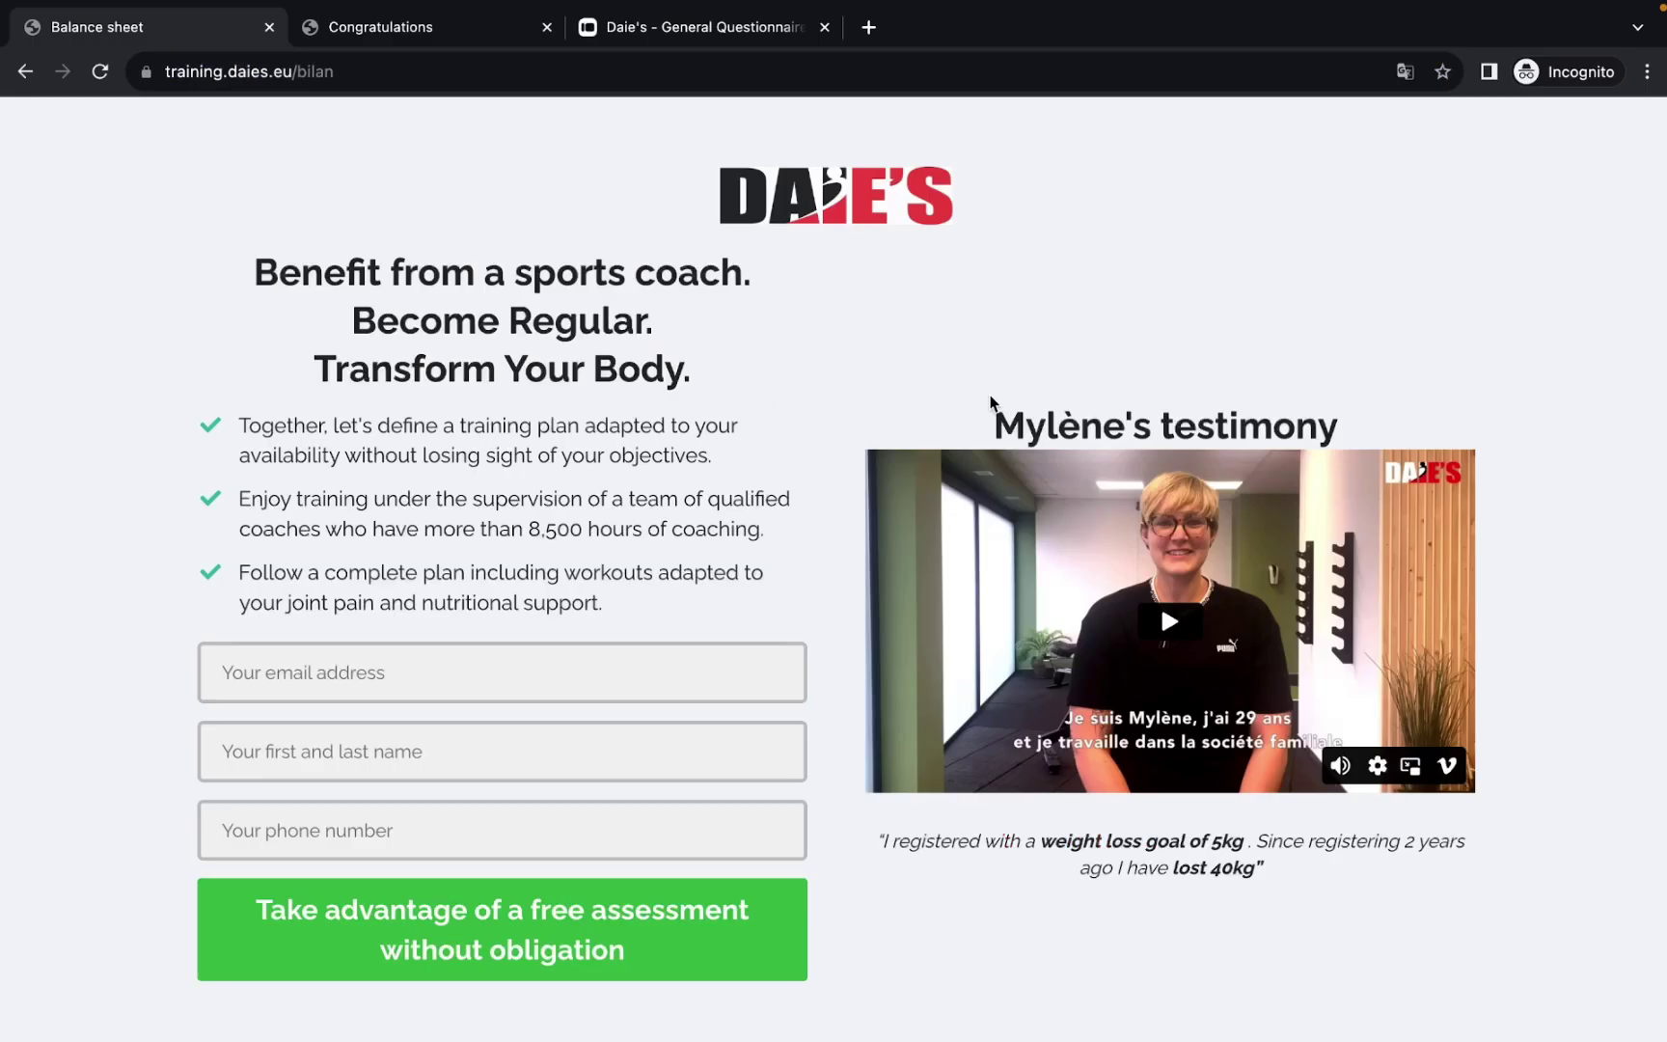
{"action": "key", "text": "ctrl+Up"}
{"action": "left_click", "coordinate": [846, 104]}
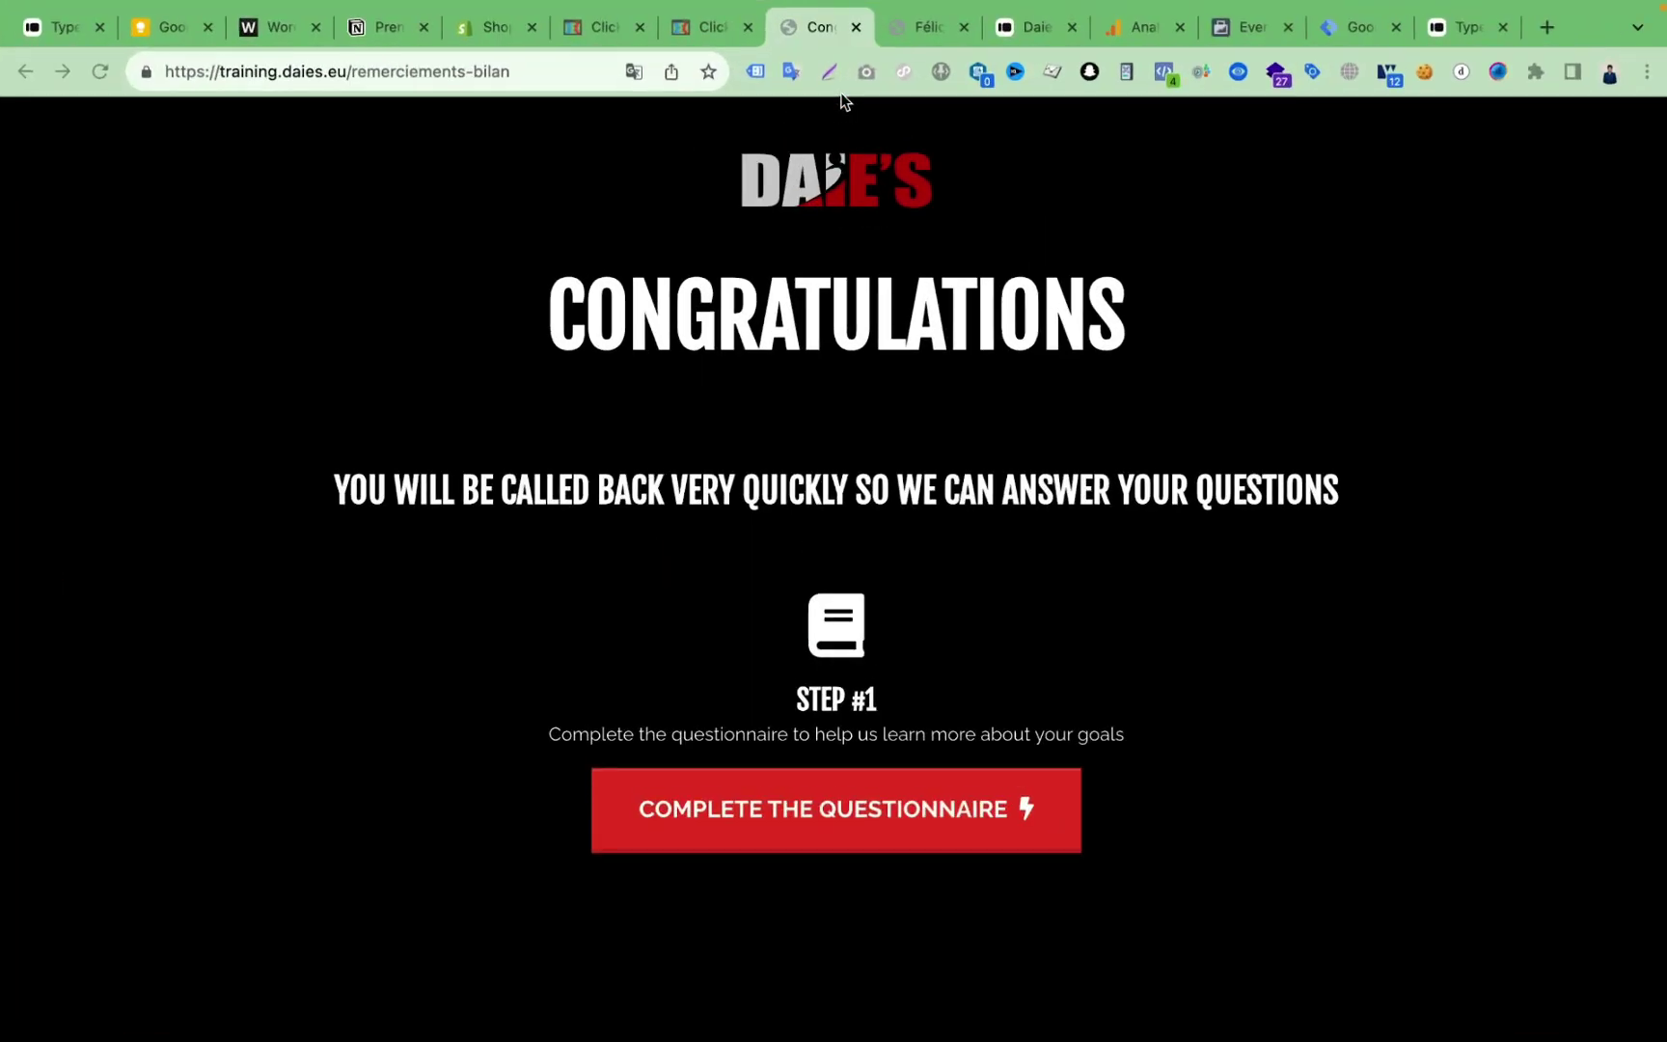
Step: From Click Funnels > Funnels, open Bilan Coaching - Perte De Poids in a new tab
{"action": "left_click", "coordinate": [698, 27]}
{"action": "left_click", "coordinate": [607, 27]}
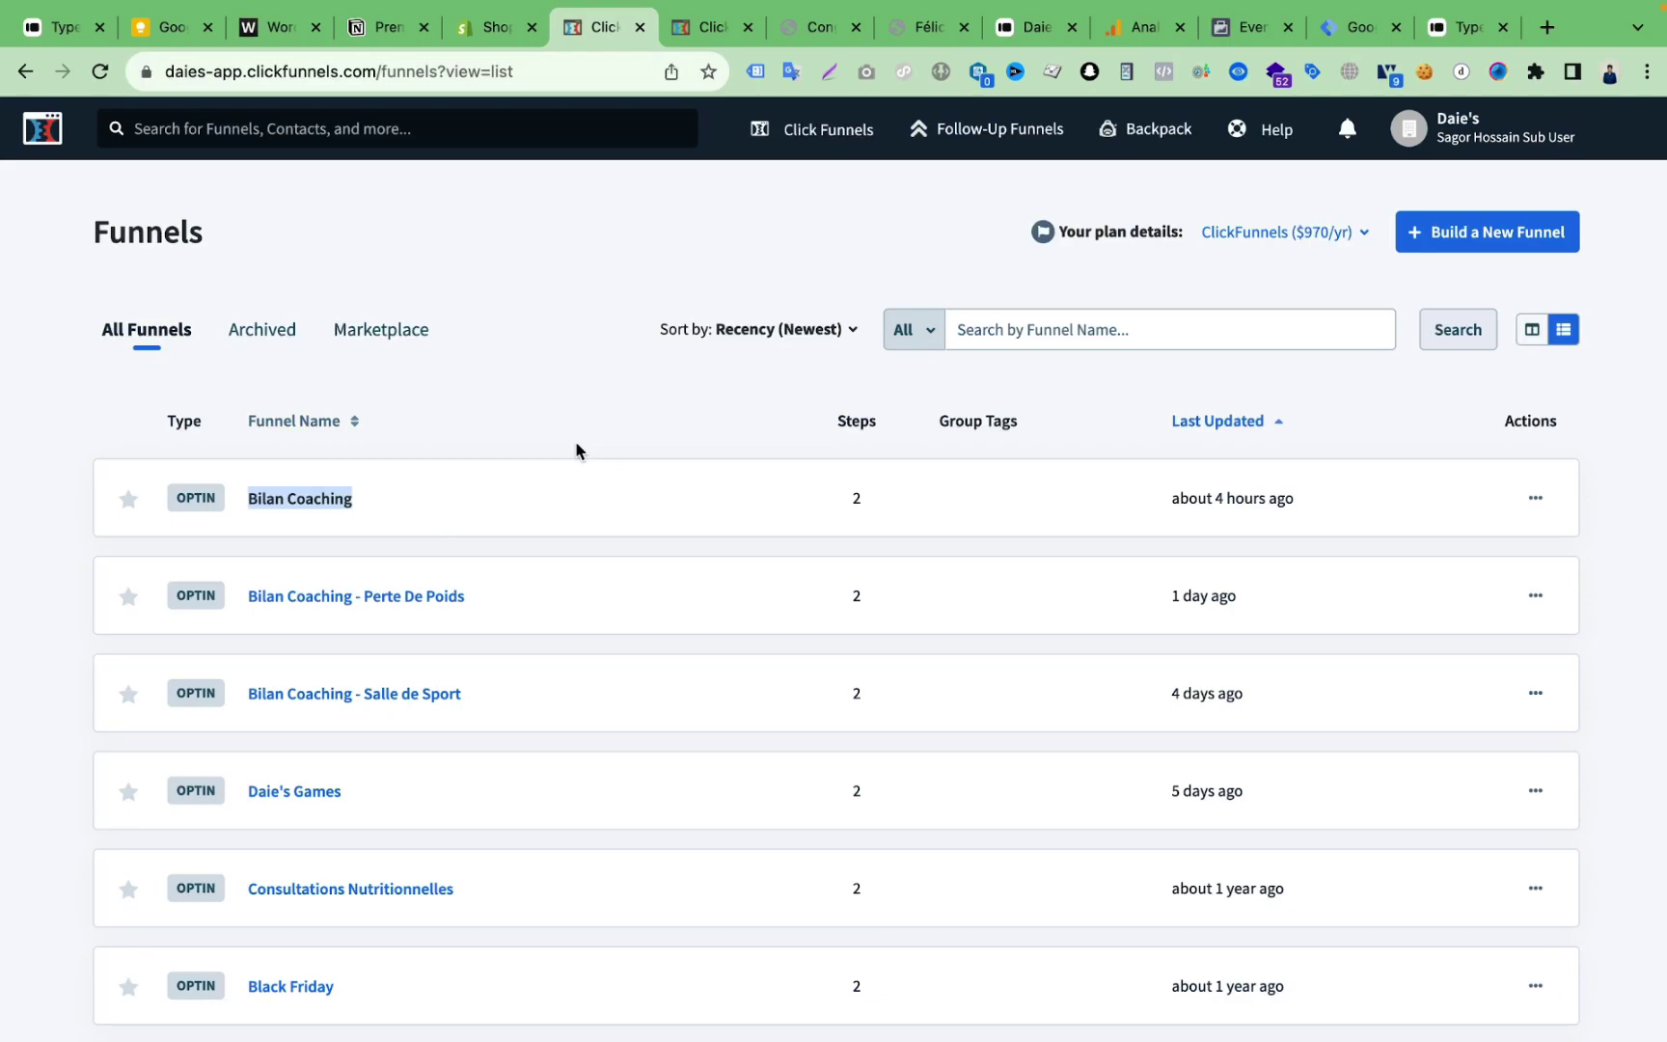
{"action": "mouse_move", "coordinate": [820, 138]}
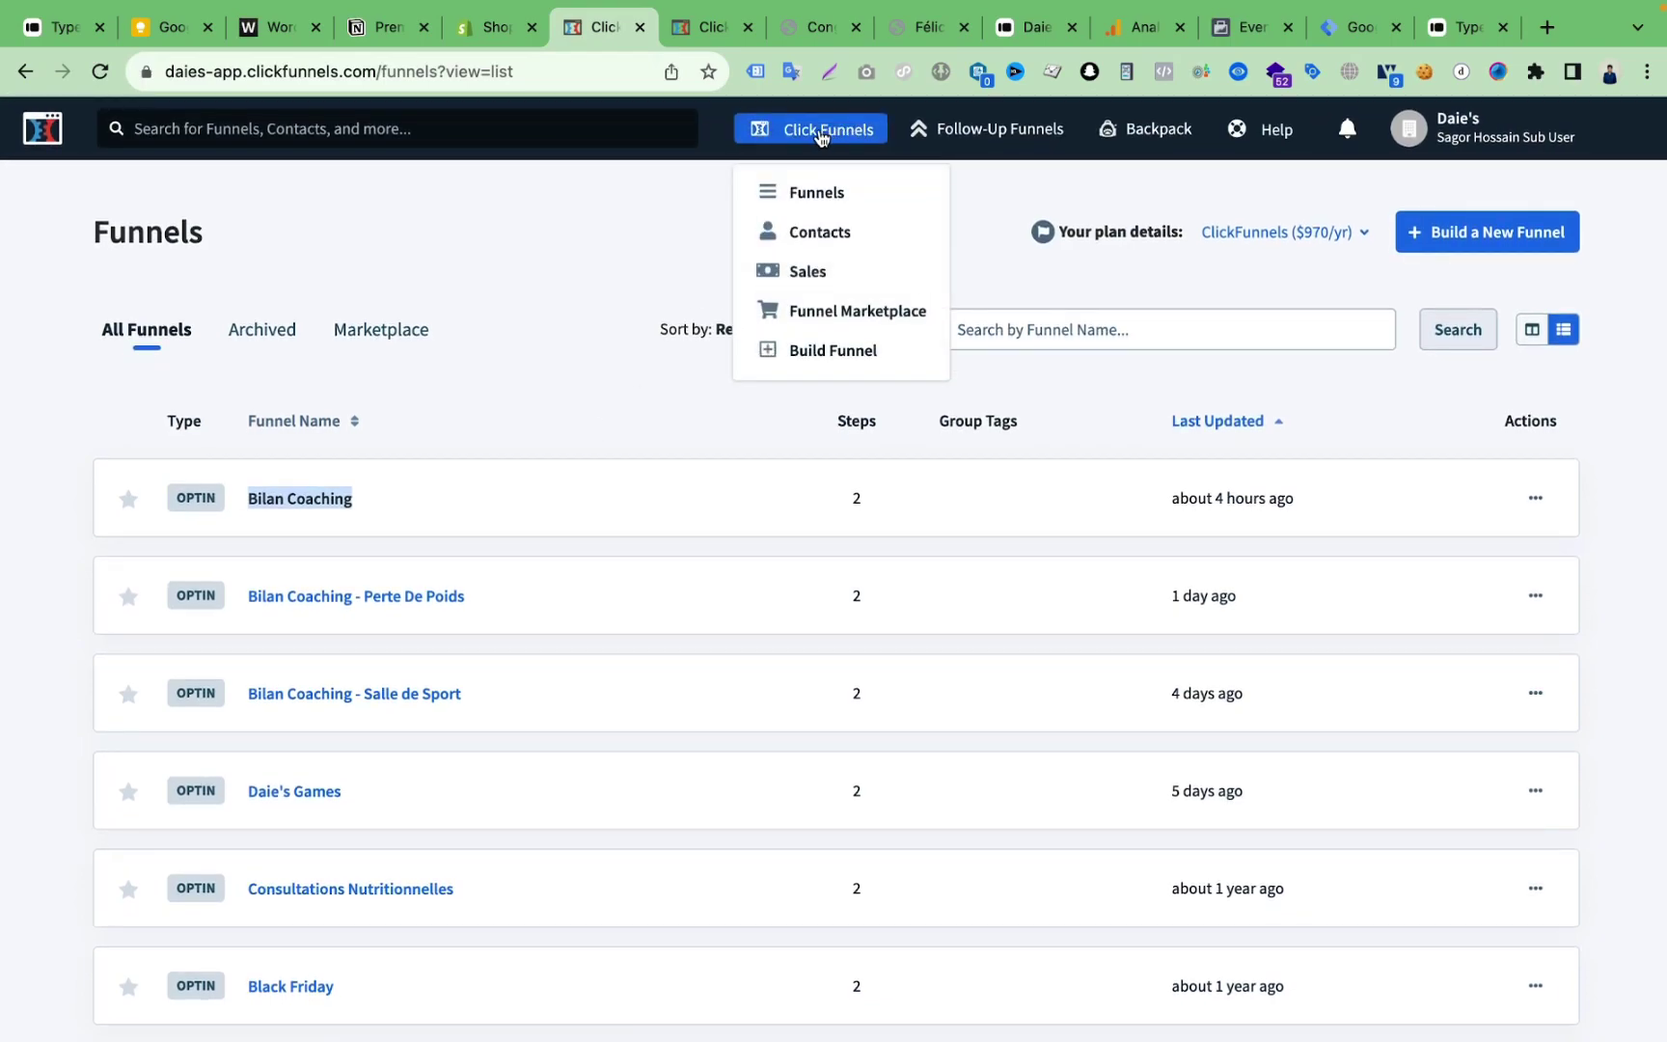
{"action": "left_click", "coordinate": [812, 194]}
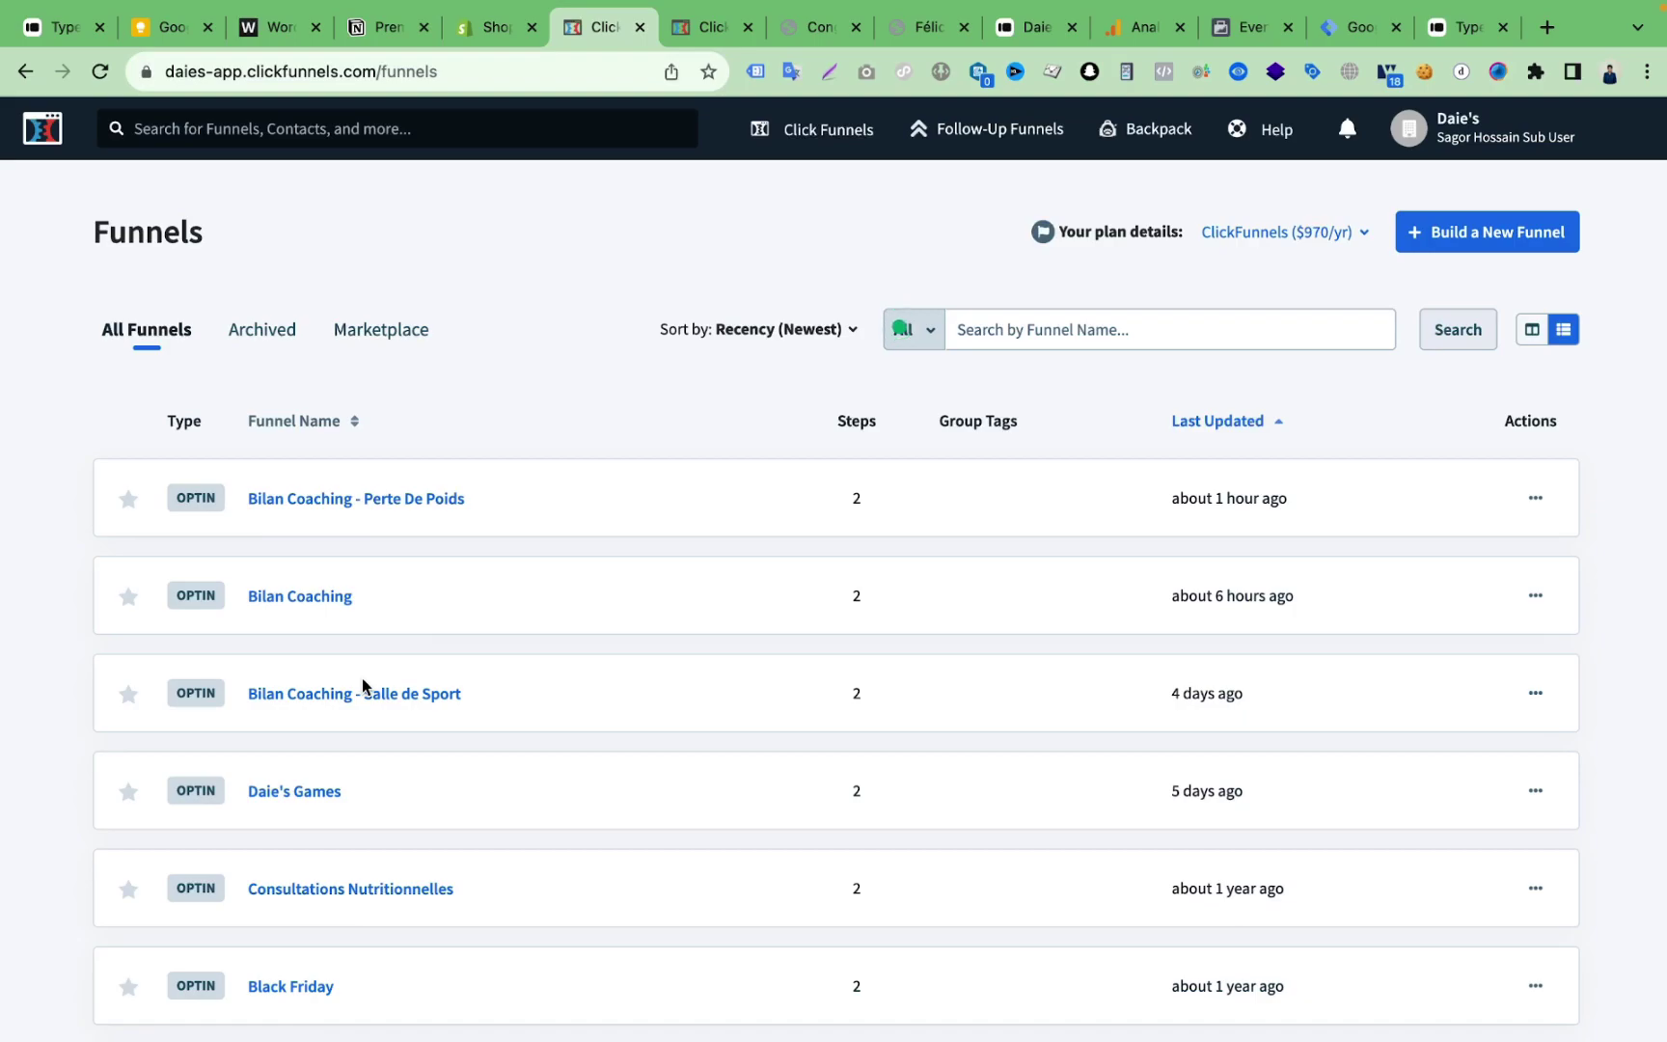
{"action": "right_click", "coordinate": [323, 600]}
{"action": "left_click", "coordinate": [375, 586]}
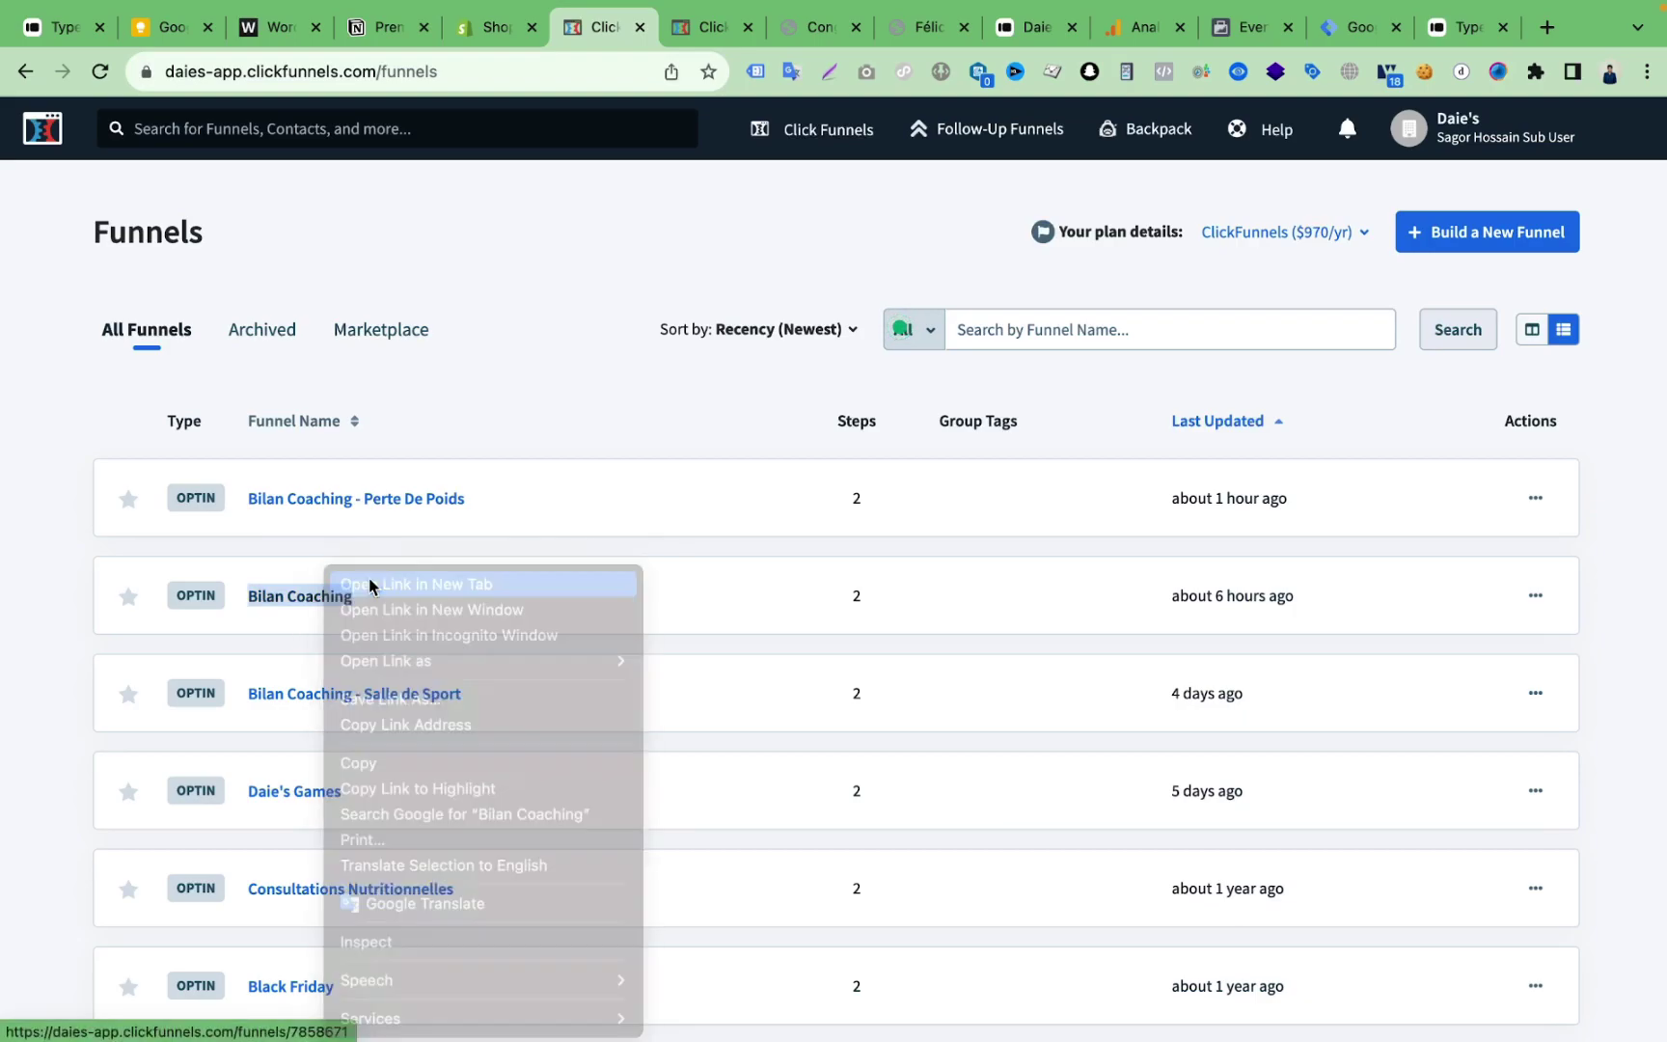
Step: Review the Bilan Coaching funnel's opt-in and Remerciements Bilan steps and close the duplicate tab
{"action": "left_click", "coordinate": [664, 29]}
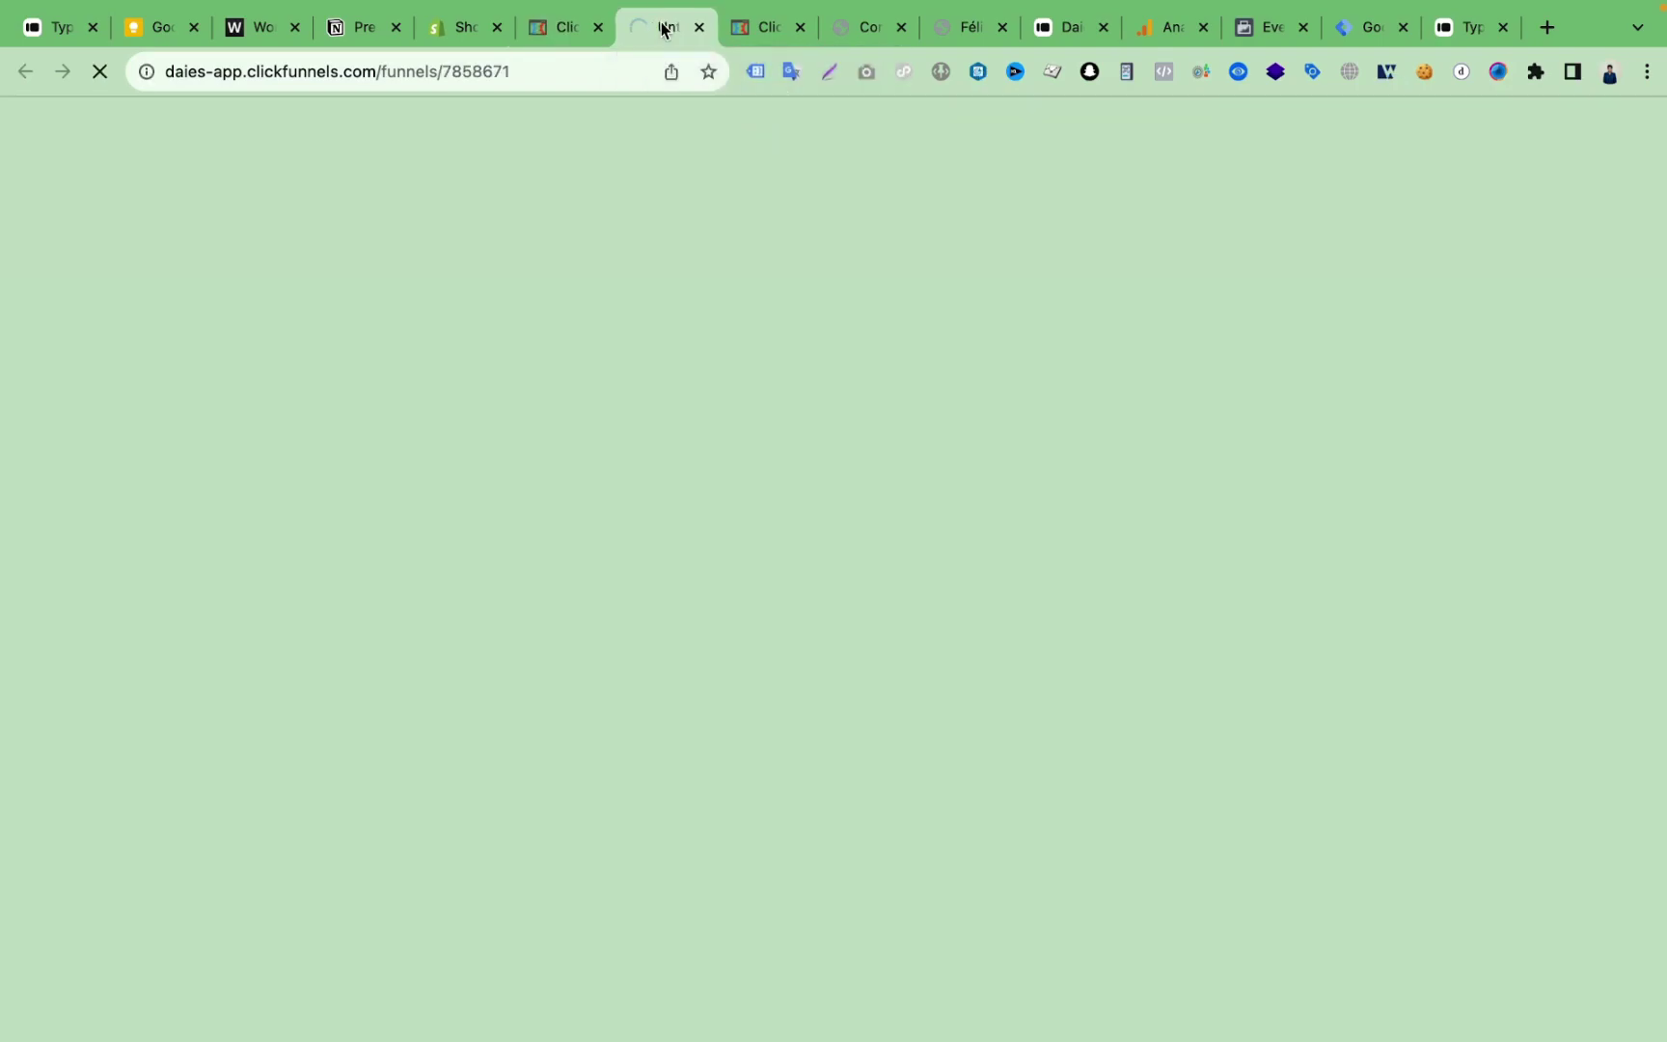
{"action": "left_click", "coordinate": [755, 30]}
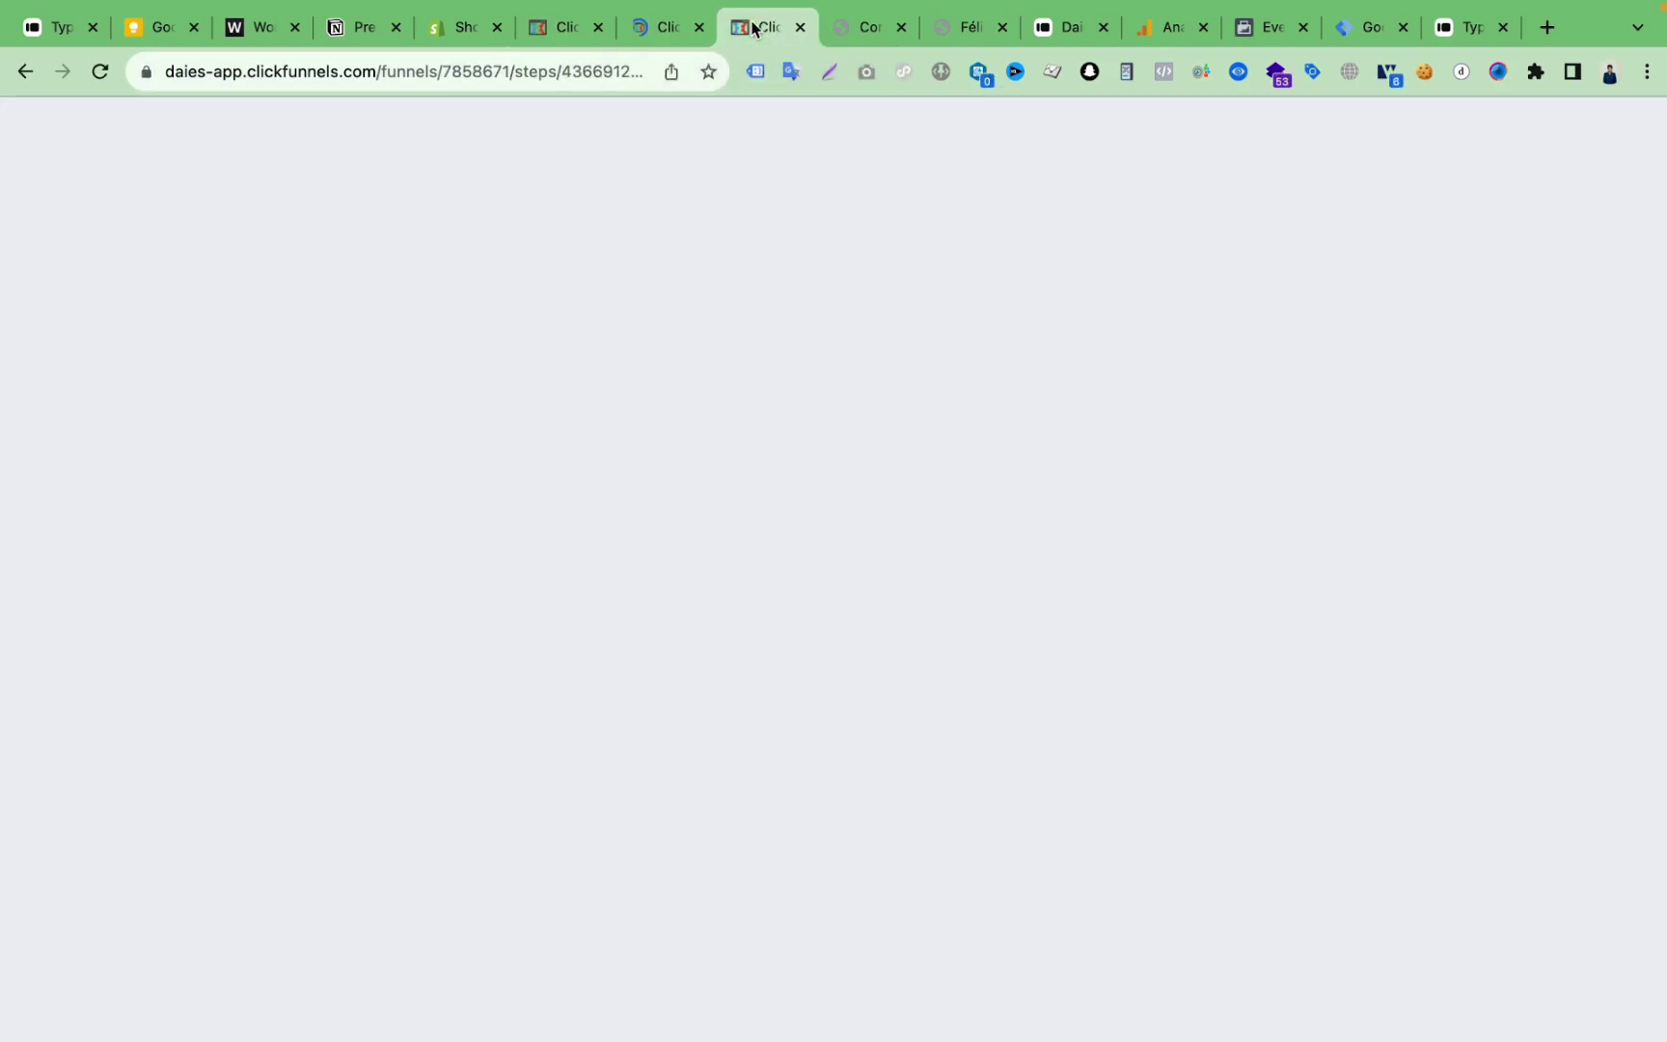
{"action": "left_click", "coordinate": [662, 31]}
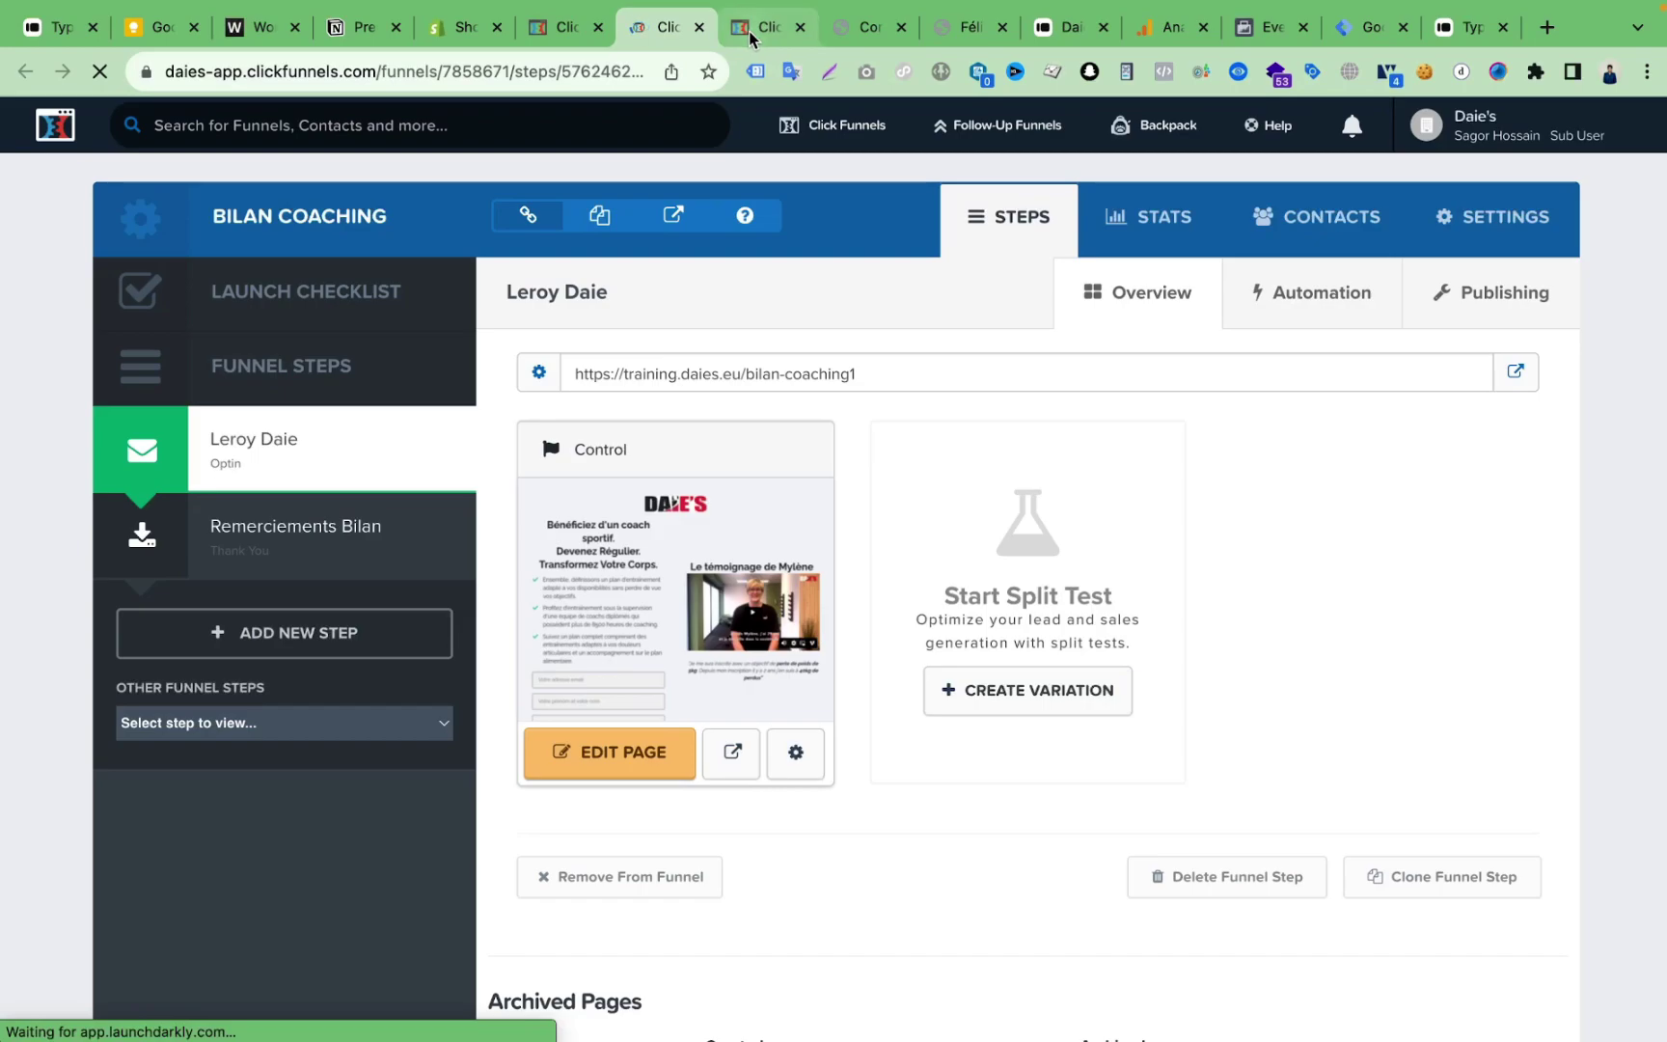
{"action": "left_click", "coordinate": [757, 29]}
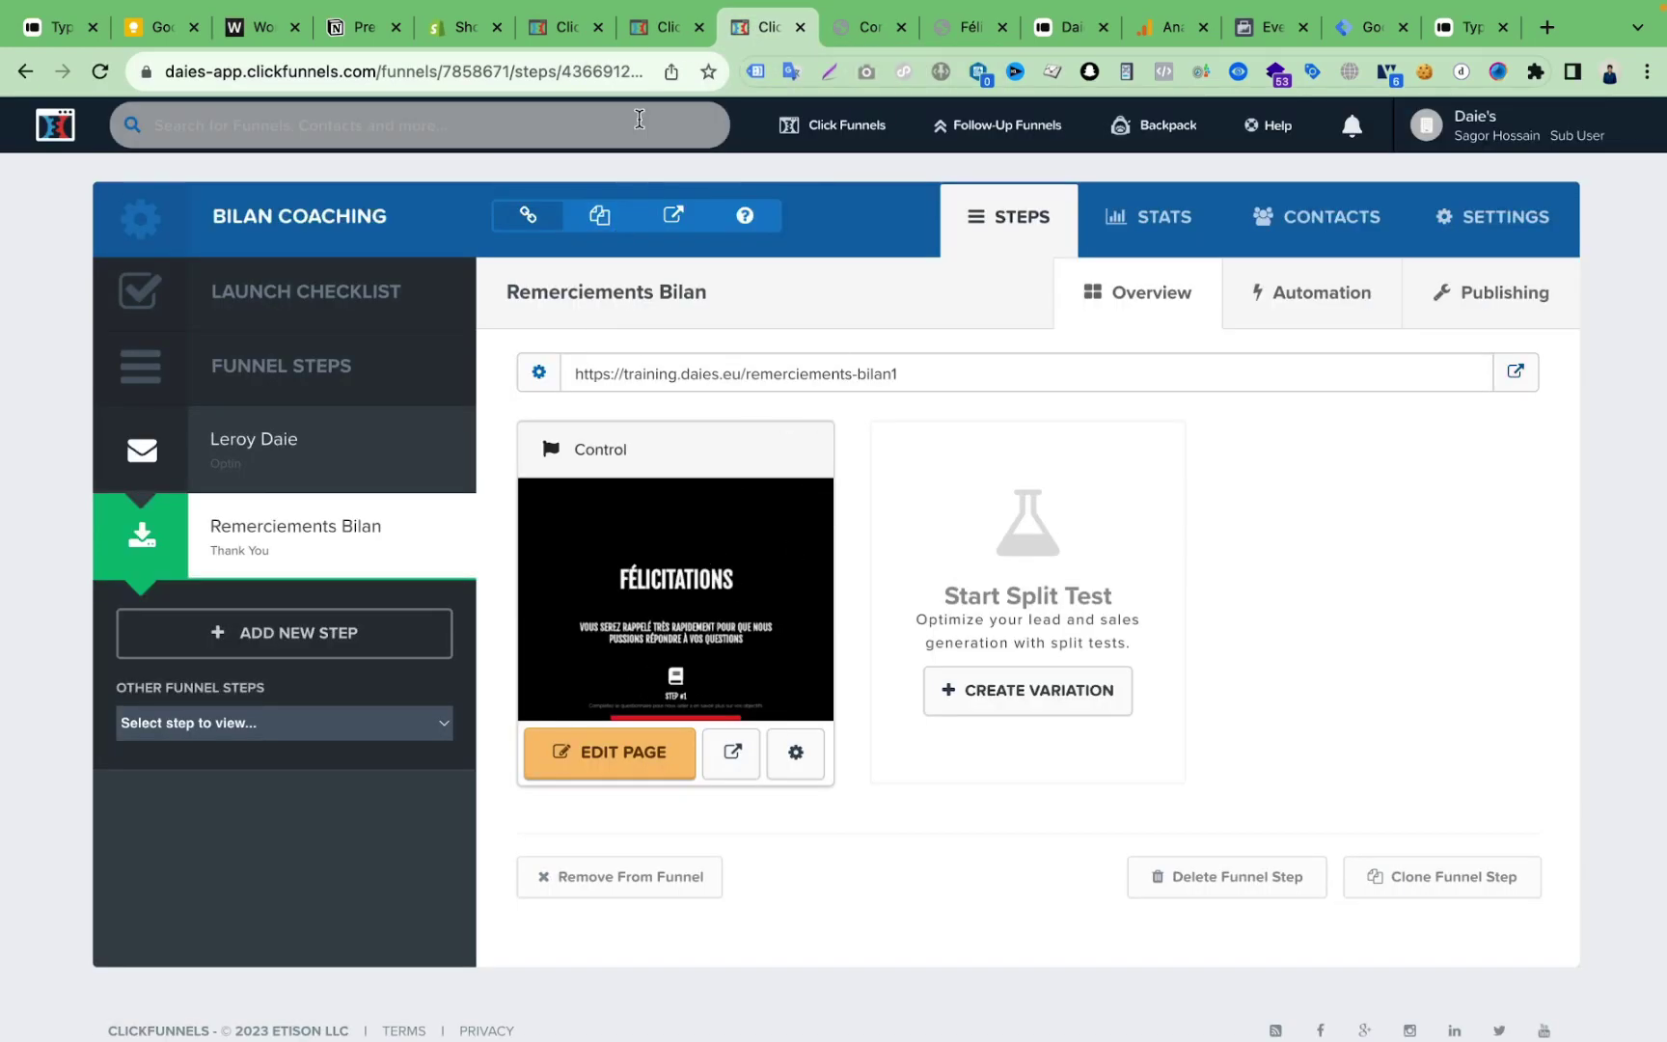
{"action": "left_click", "coordinate": [655, 35]}
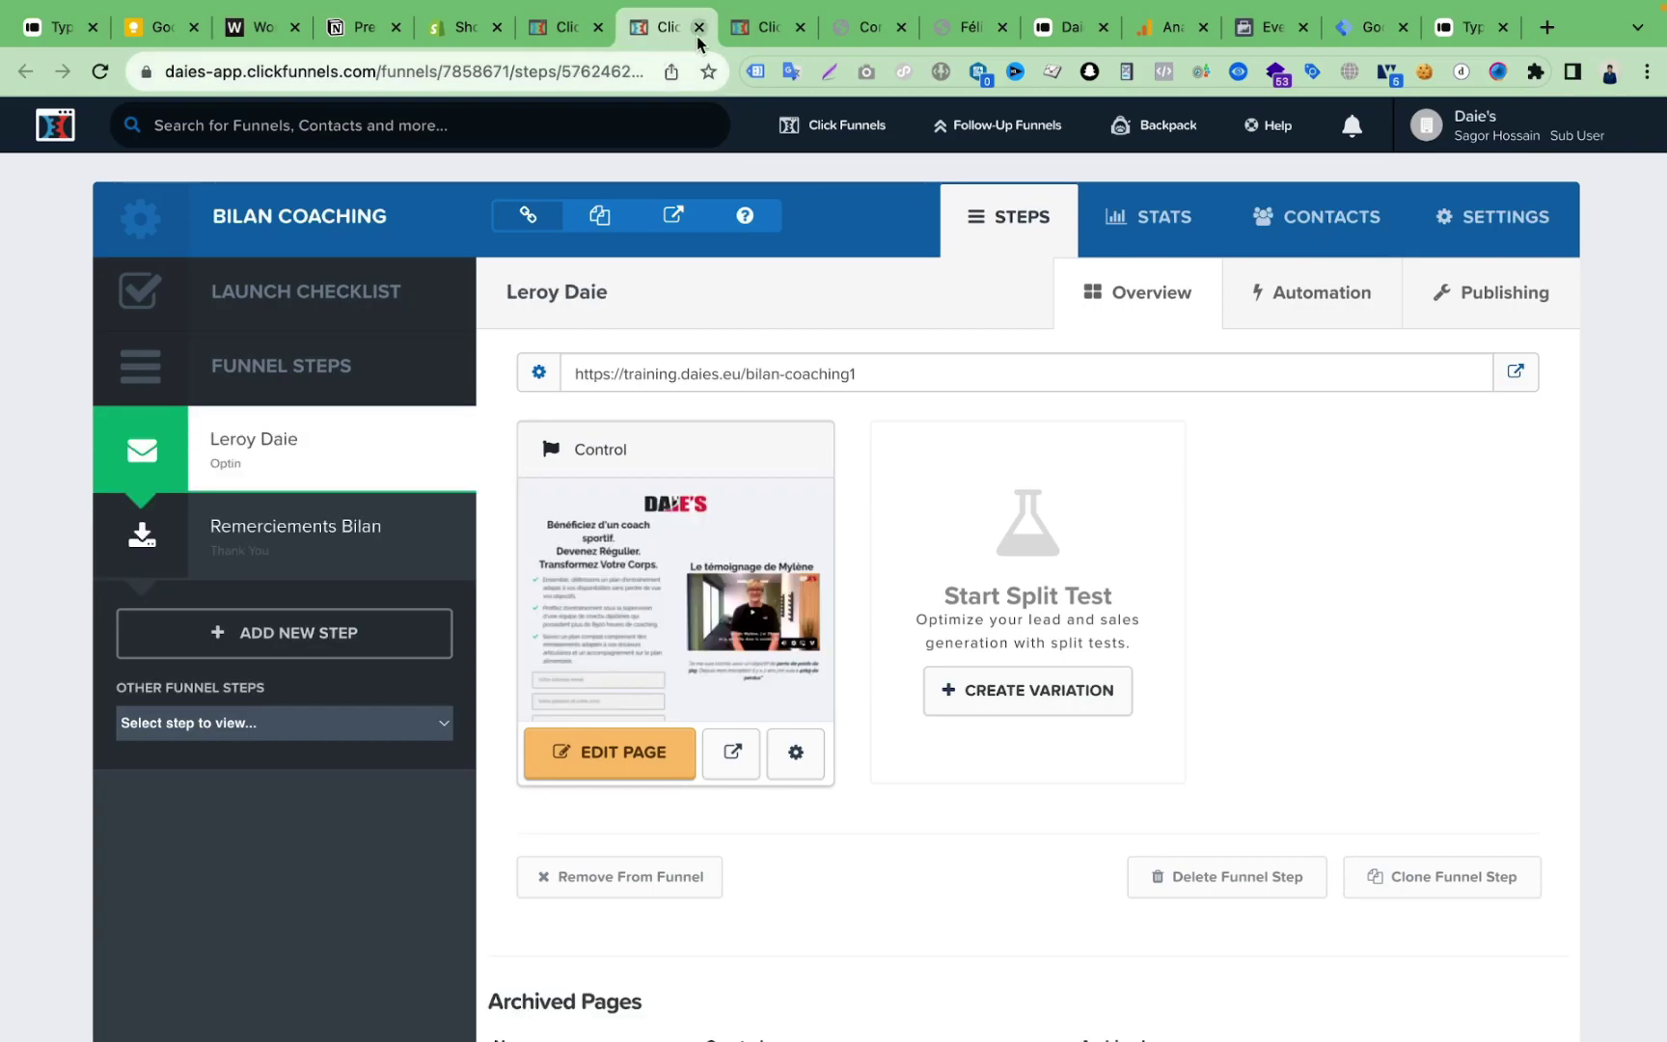
{"action": "left_click", "coordinate": [698, 29]}
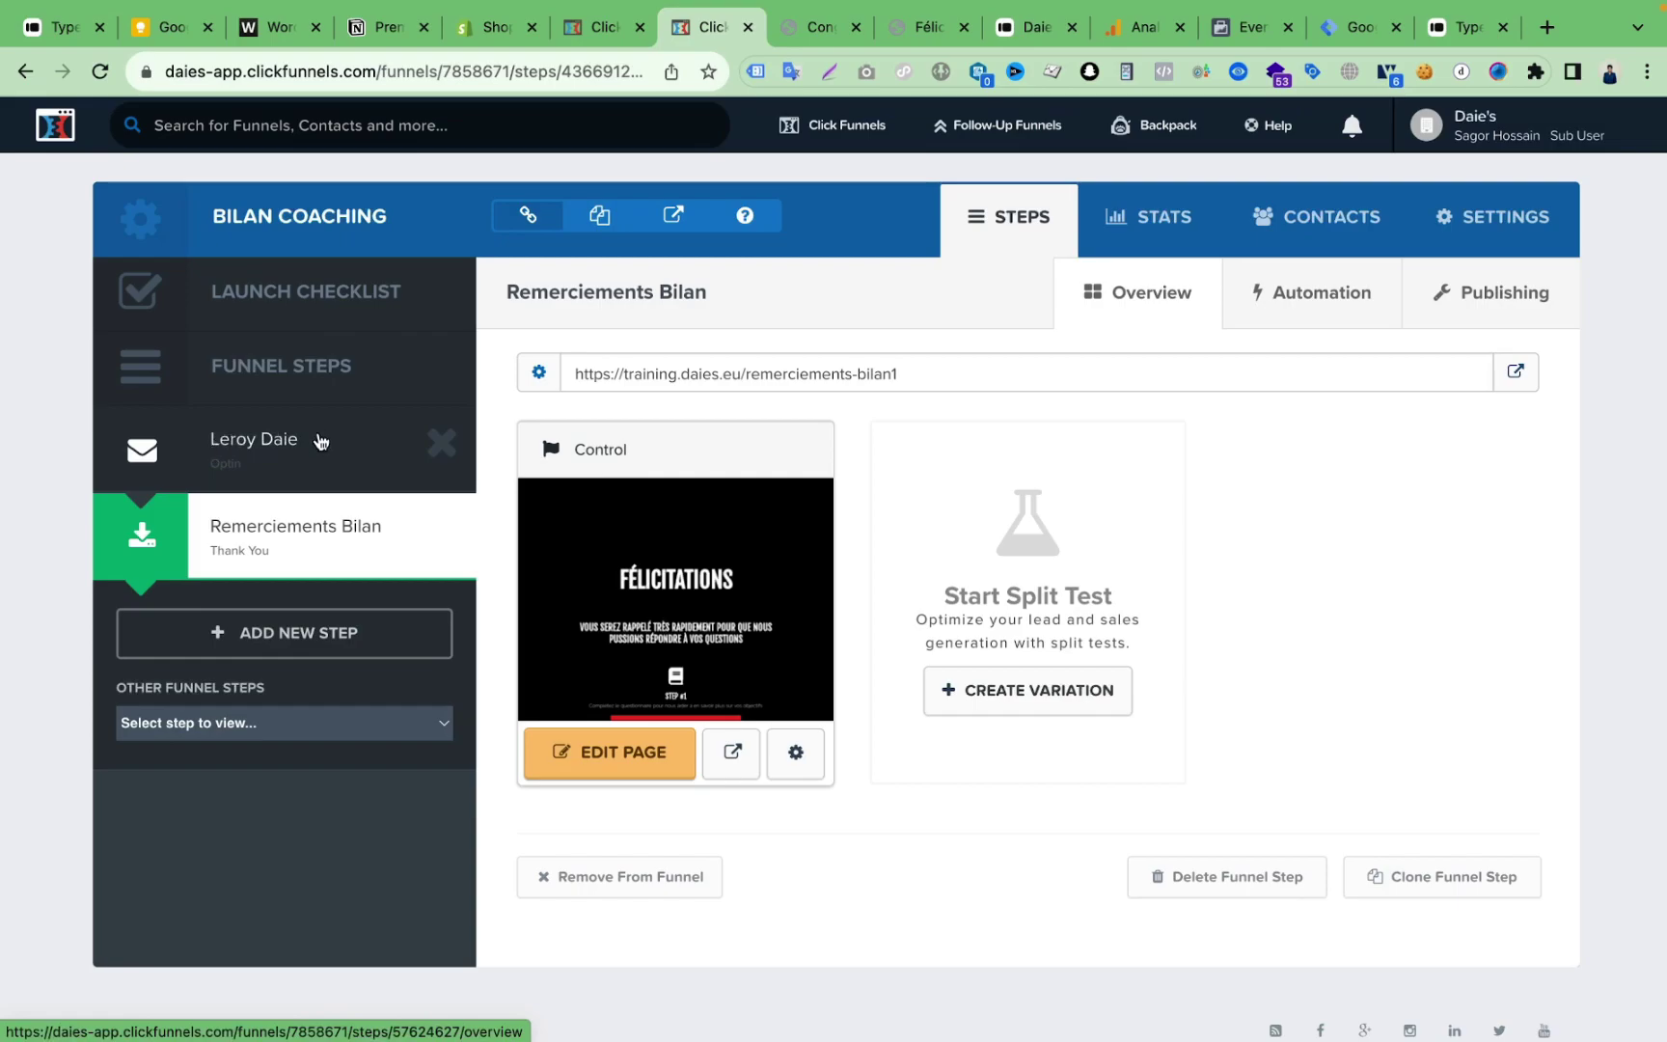
{"action": "left_click", "coordinate": [236, 450]}
Step: Check the live Congratulations page in the incognito window, then open the Remerciements Bilan step
{"action": "key", "text": "ctrl+Up"}
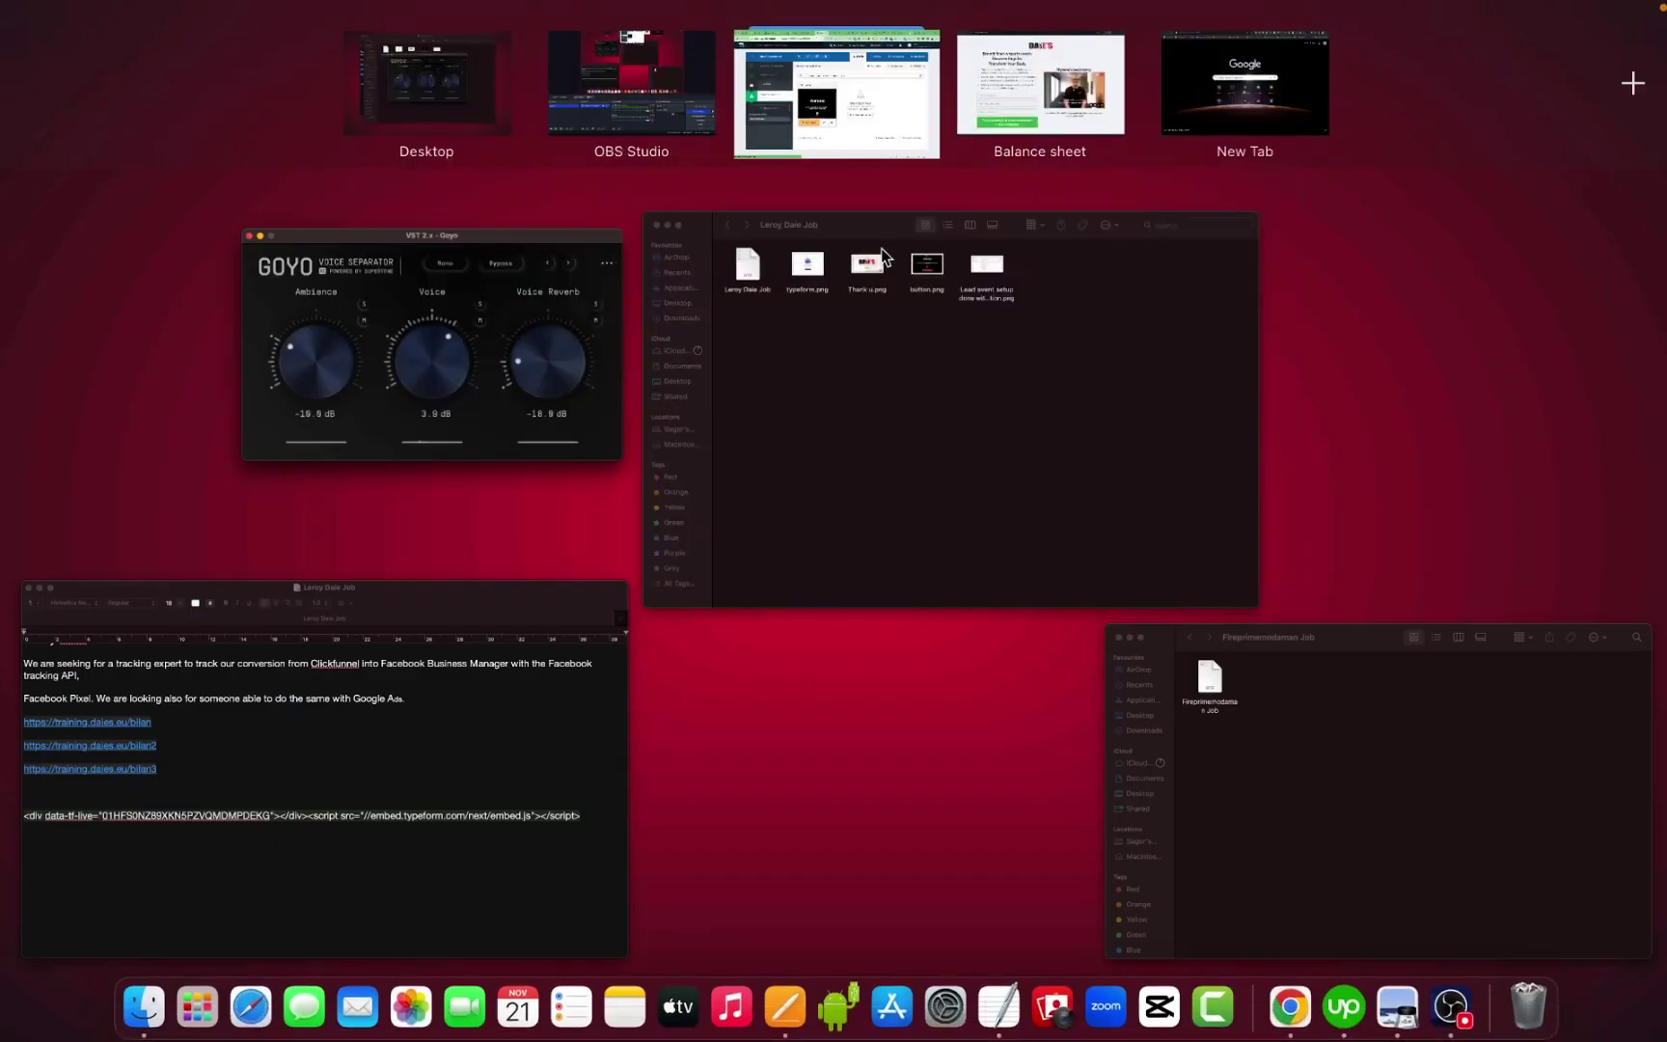
{"action": "left_click", "coordinate": [998, 107]}
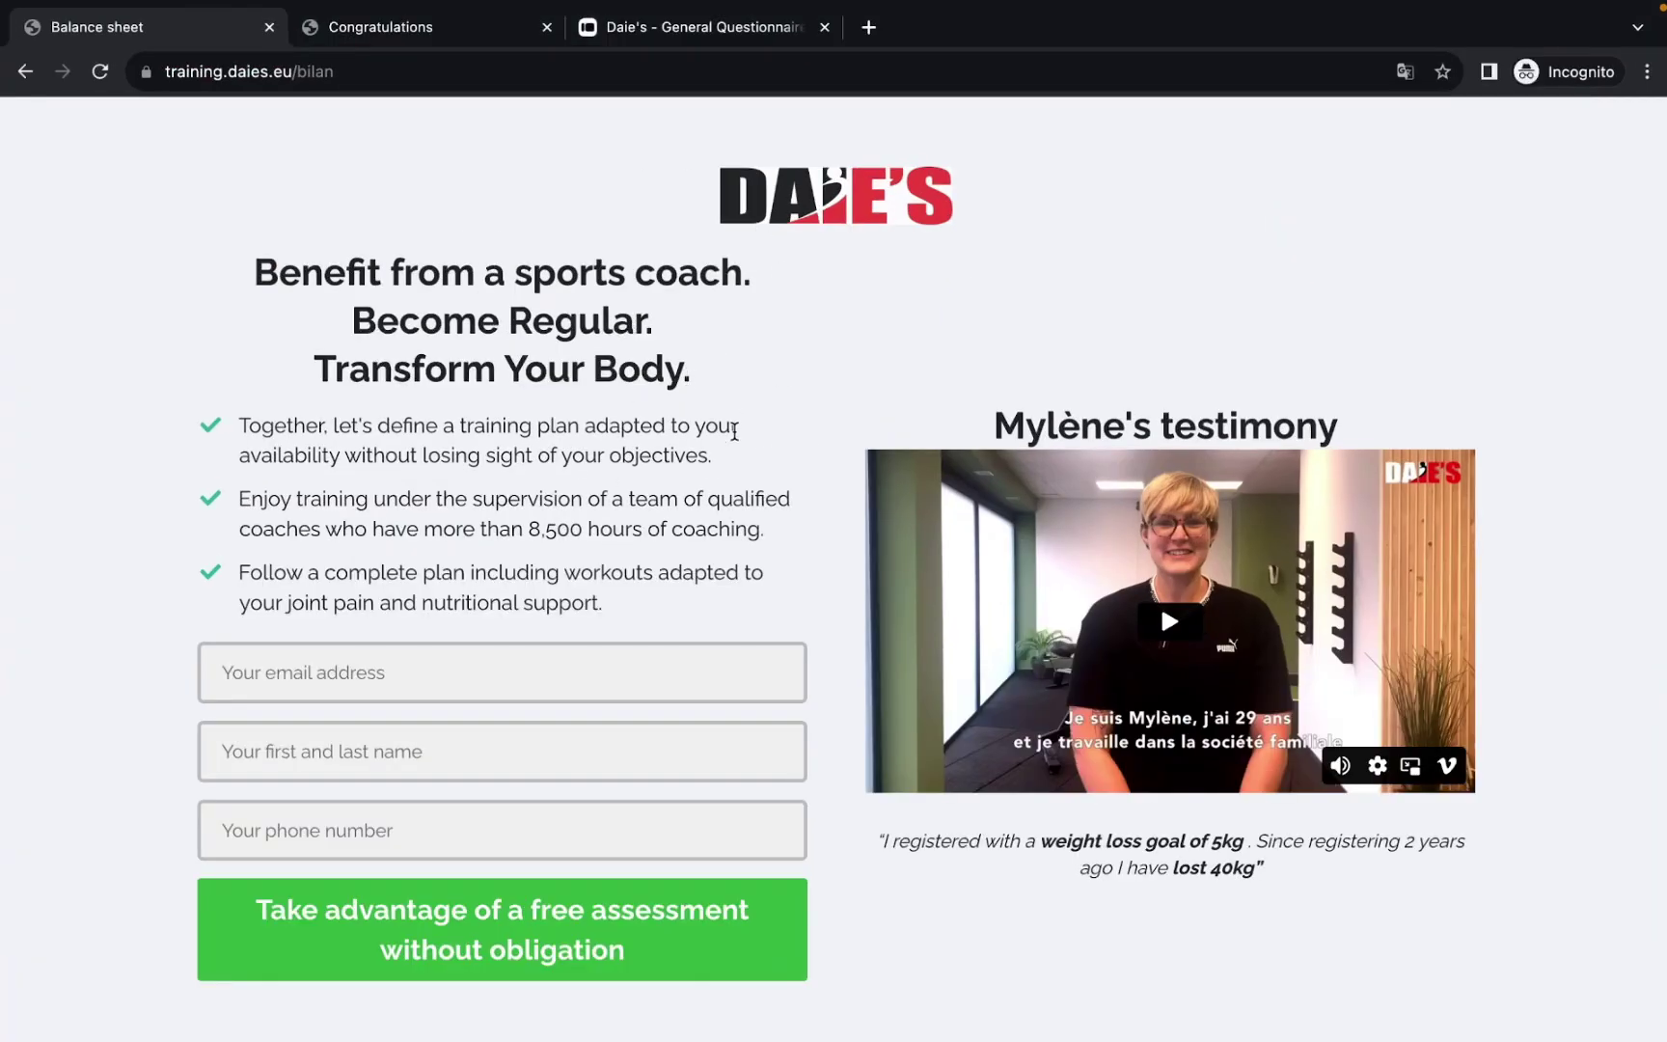
{"action": "left_click", "coordinate": [466, 34]}
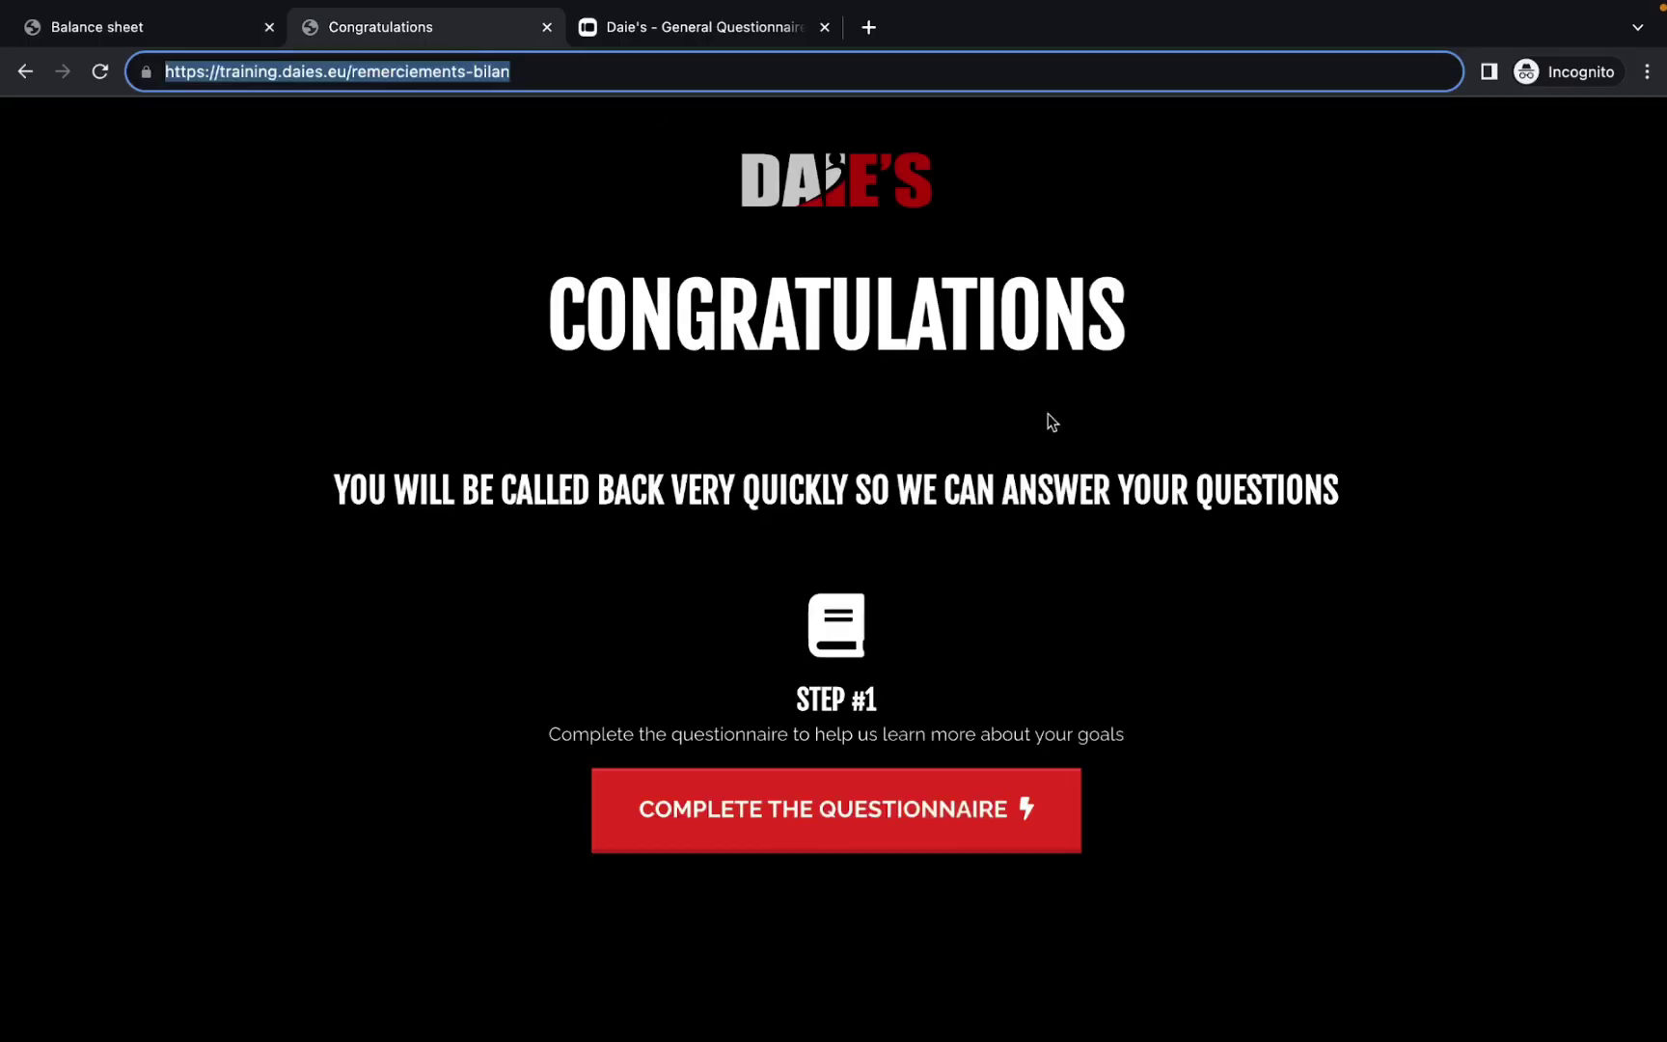
{"action": "key", "text": "ctrl+Up"}
{"action": "key", "text": "Escape"}
{"action": "key", "text": "ctrl+Up"}
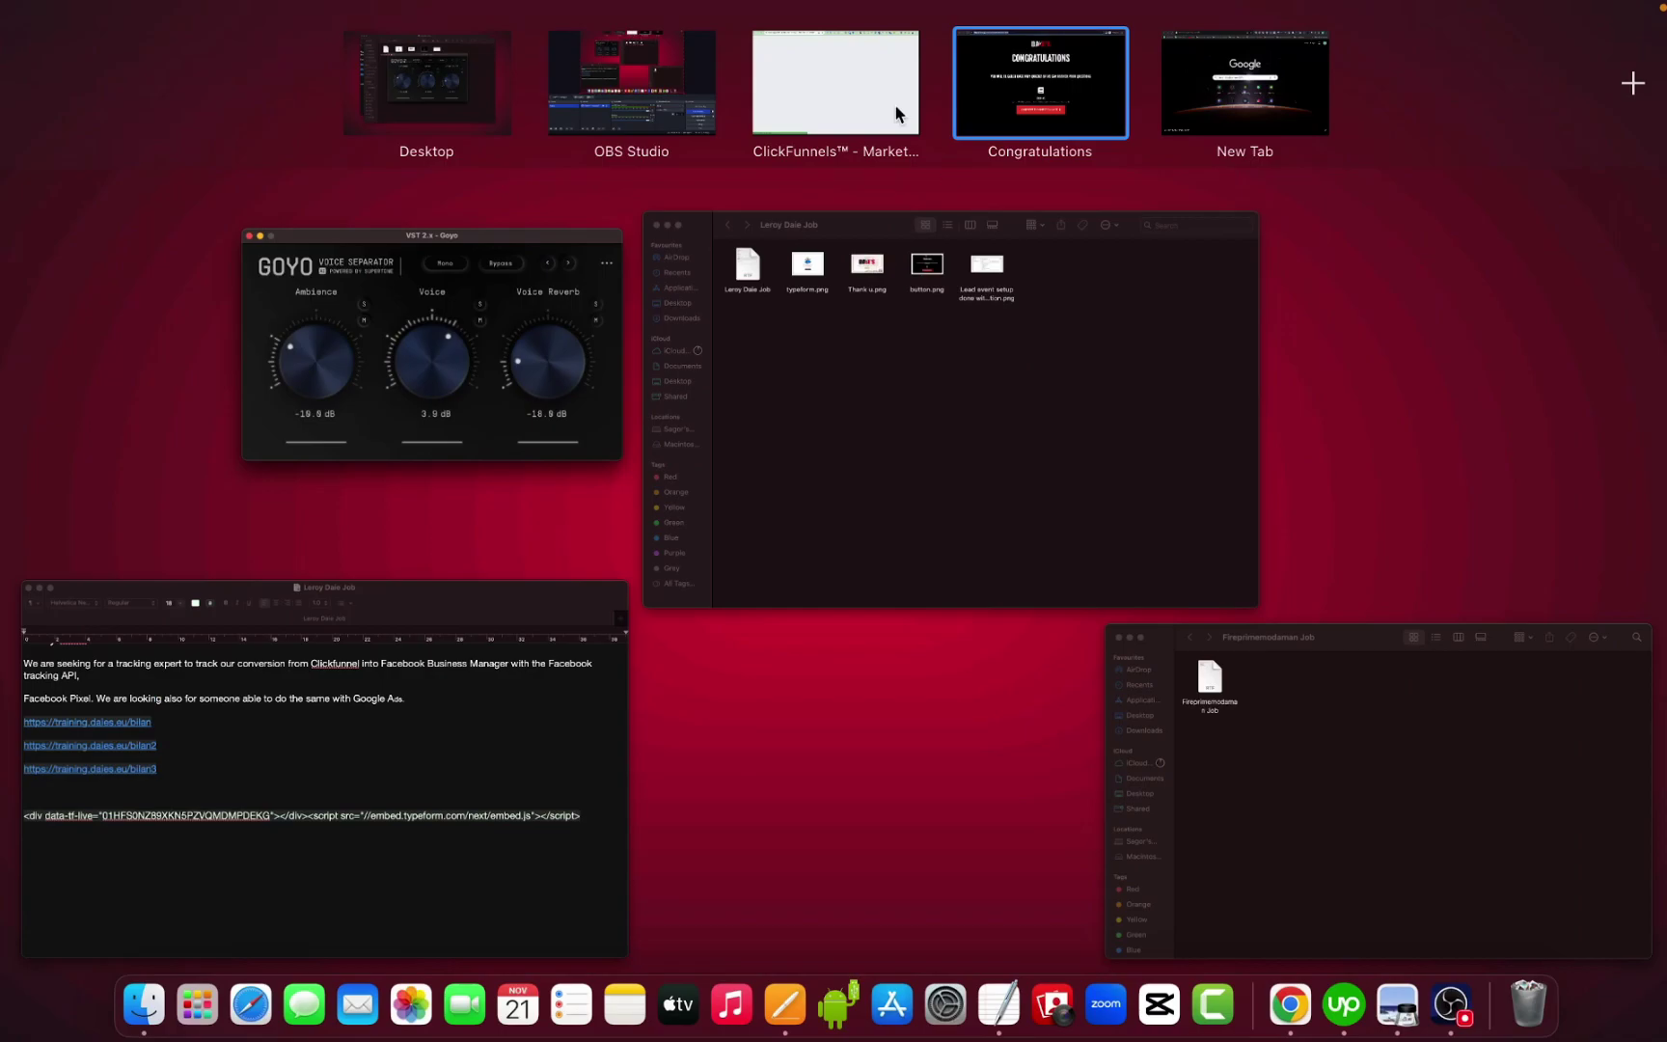
{"action": "left_click", "coordinate": [855, 89]}
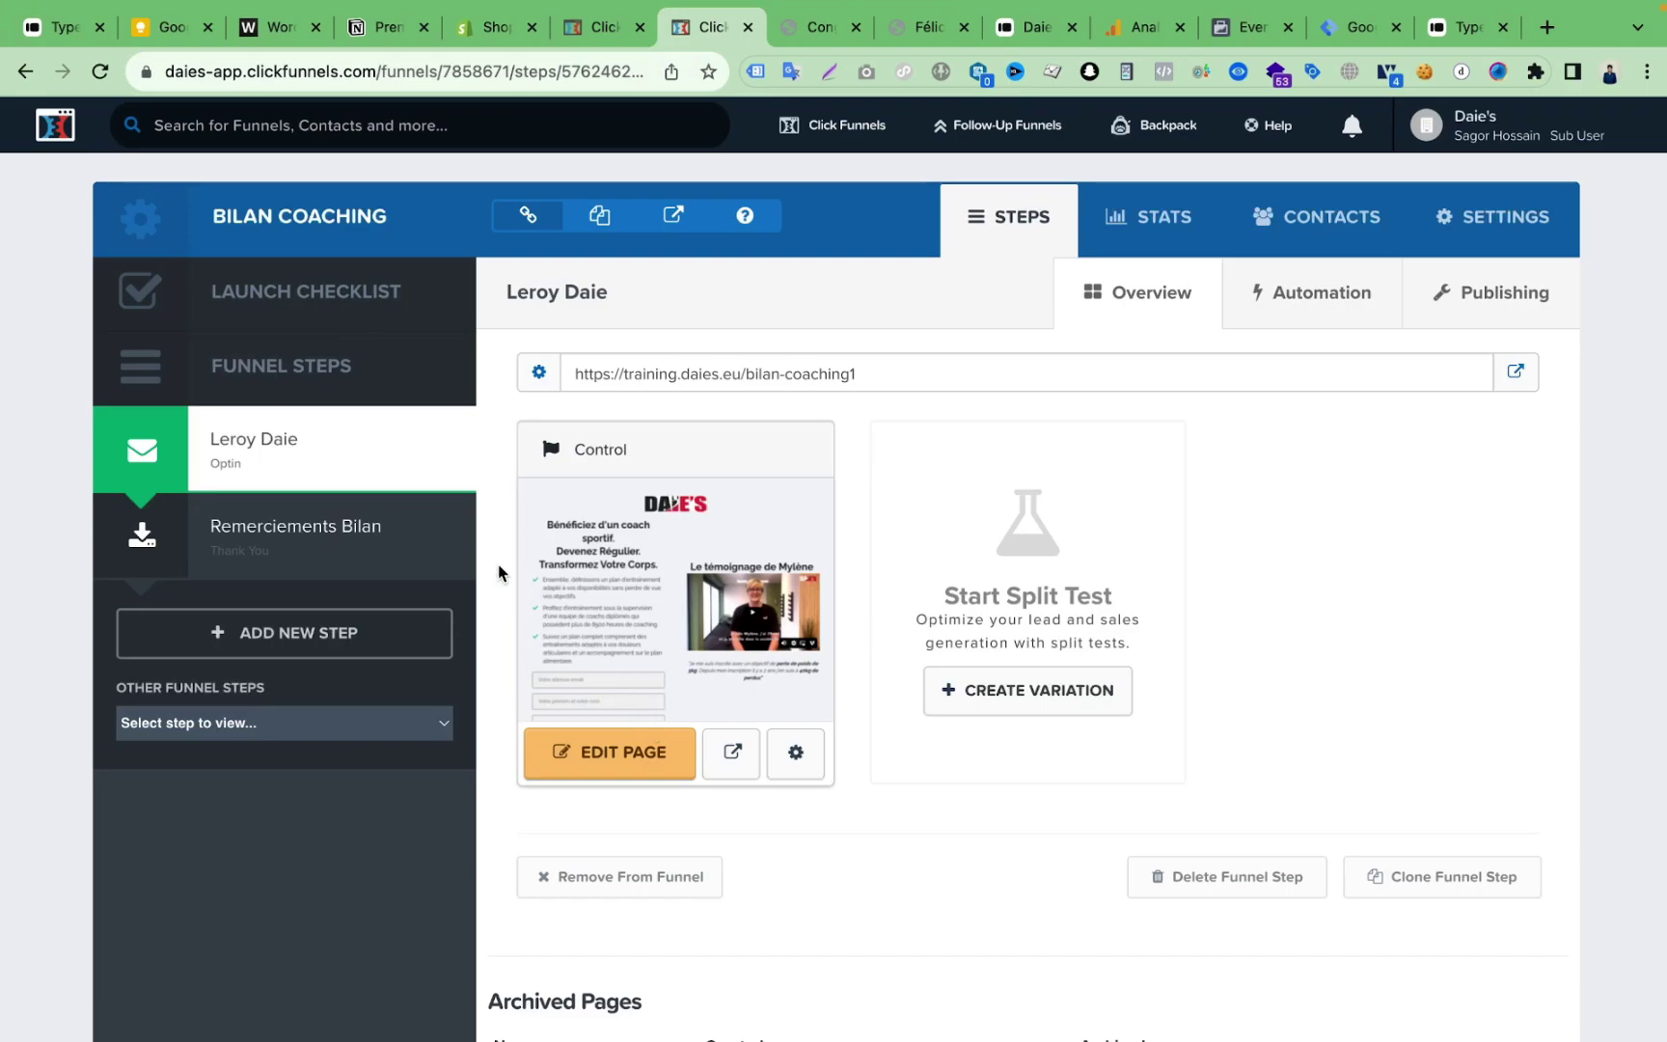
{"action": "left_click", "coordinate": [319, 546]}
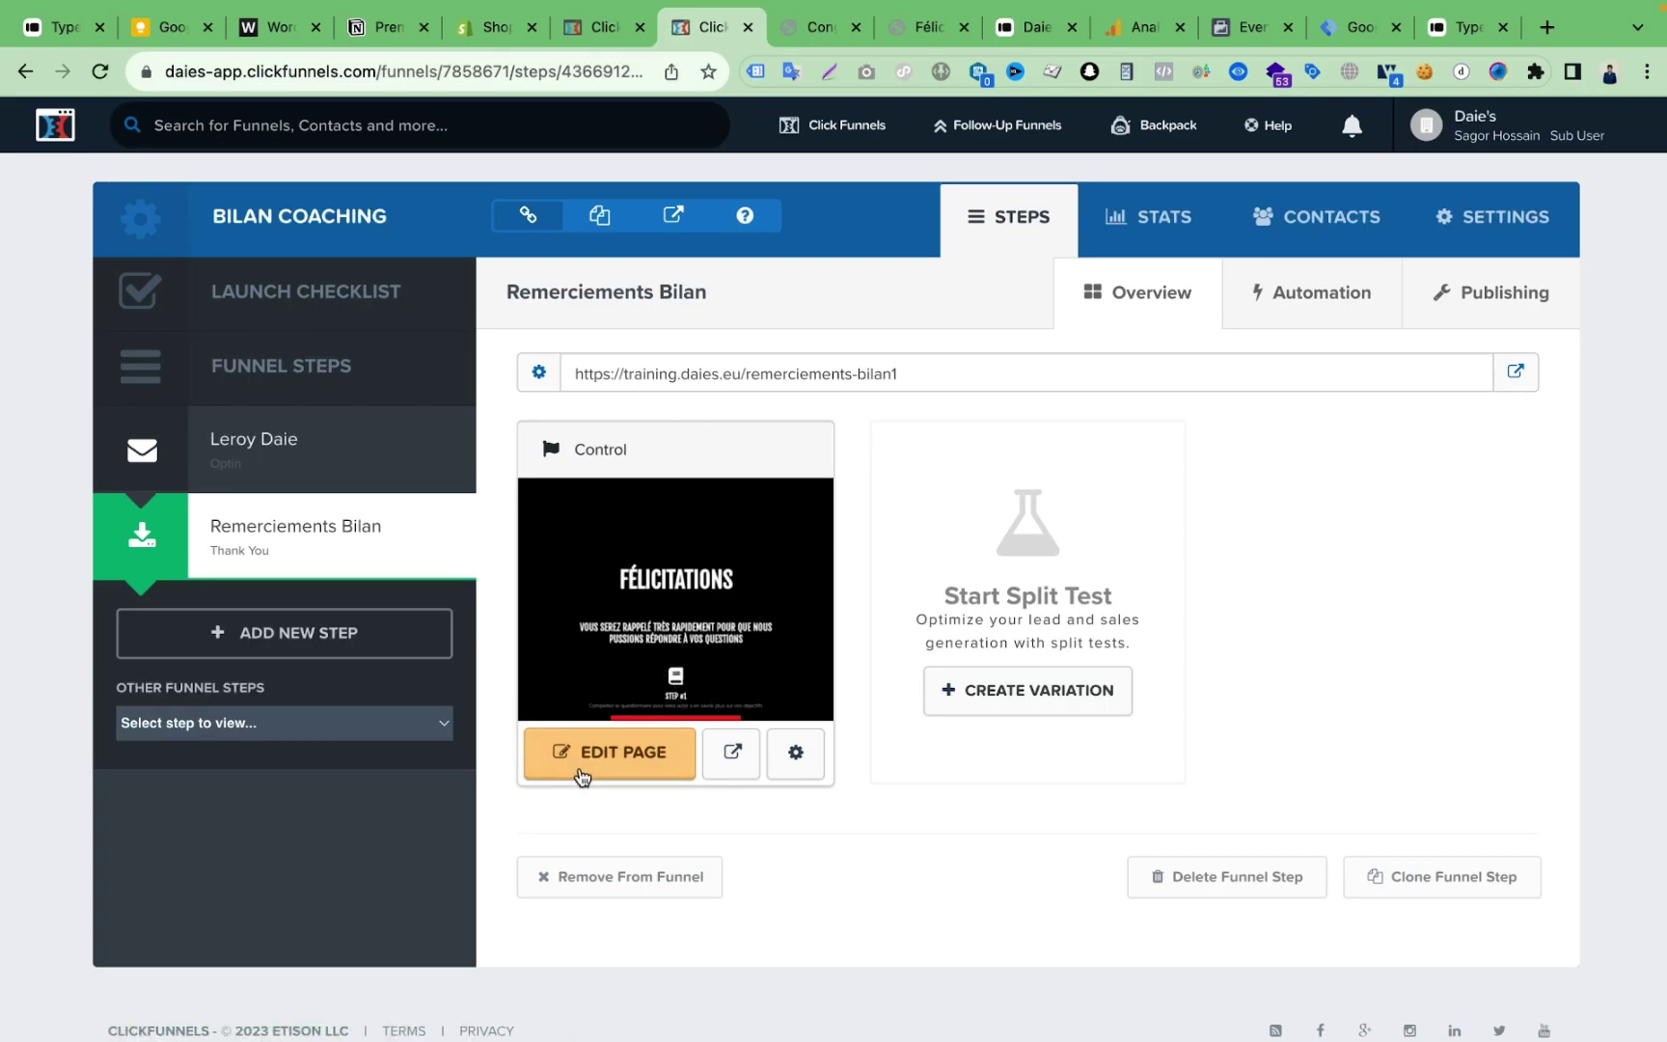
Step: Load the Félicitations page in the editor and inspect its questionnaire button
{"action": "left_click", "coordinate": [620, 765]}
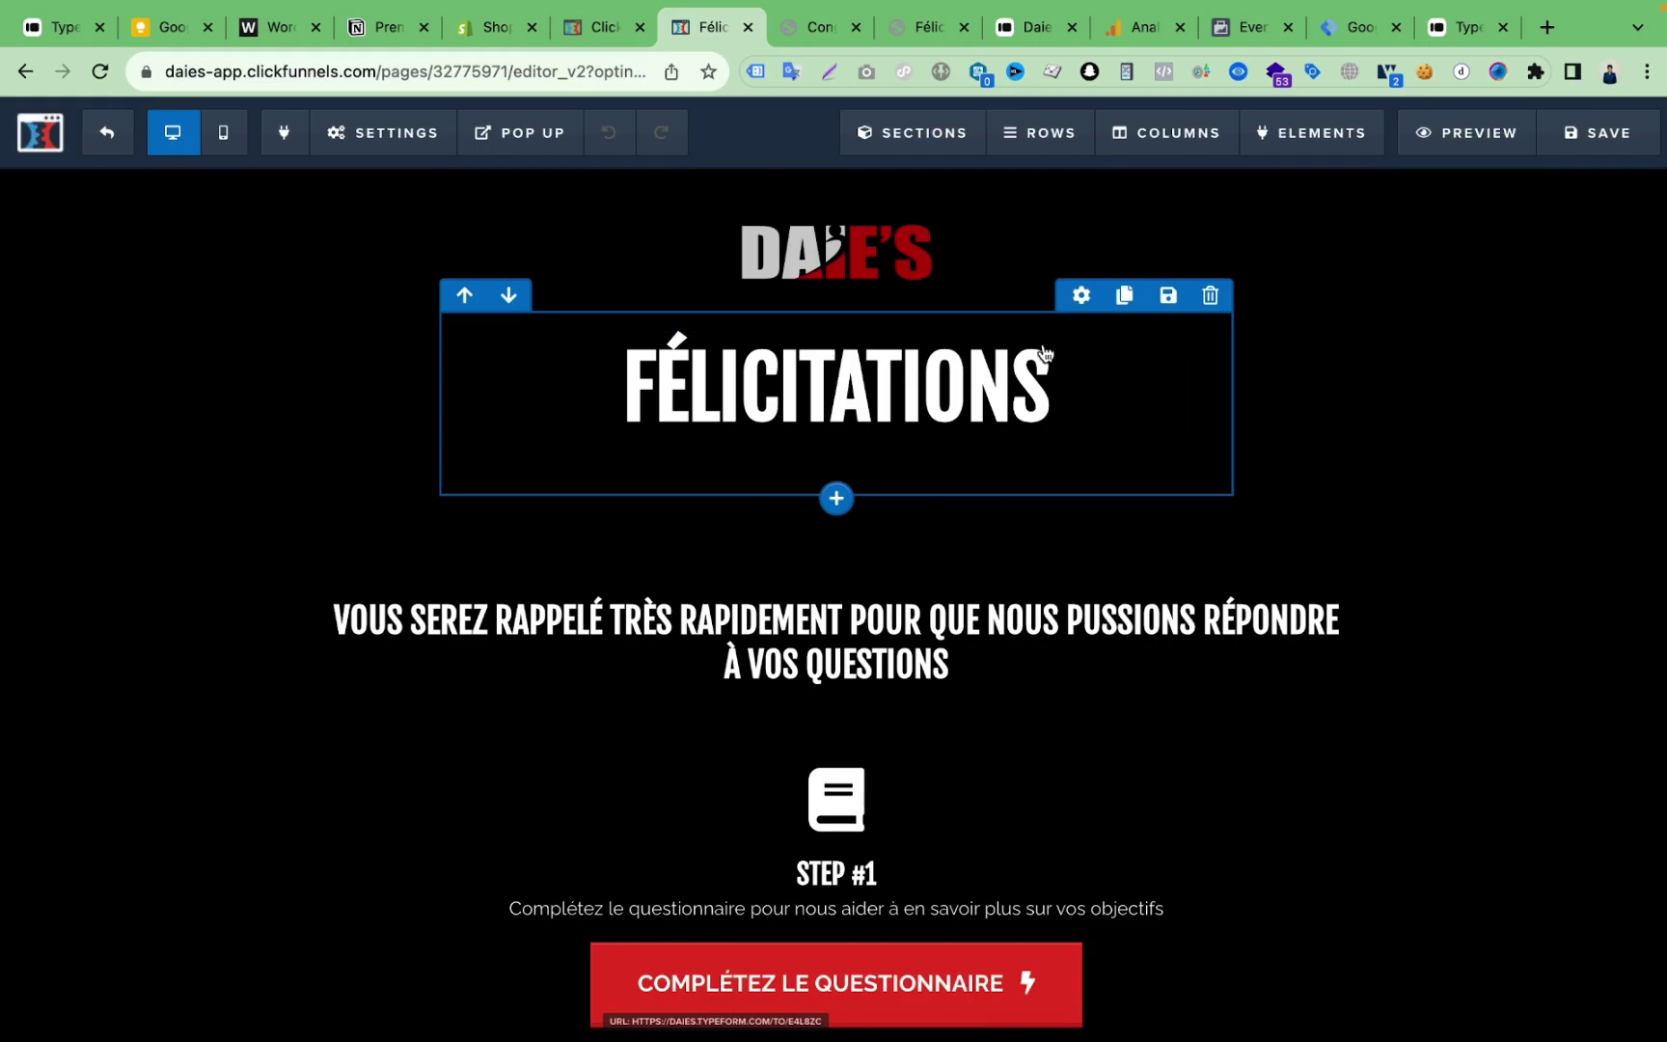
{"action": "scroll", "coordinate": [907, 627], "scroll_direction": "down", "scroll_amount": 1}
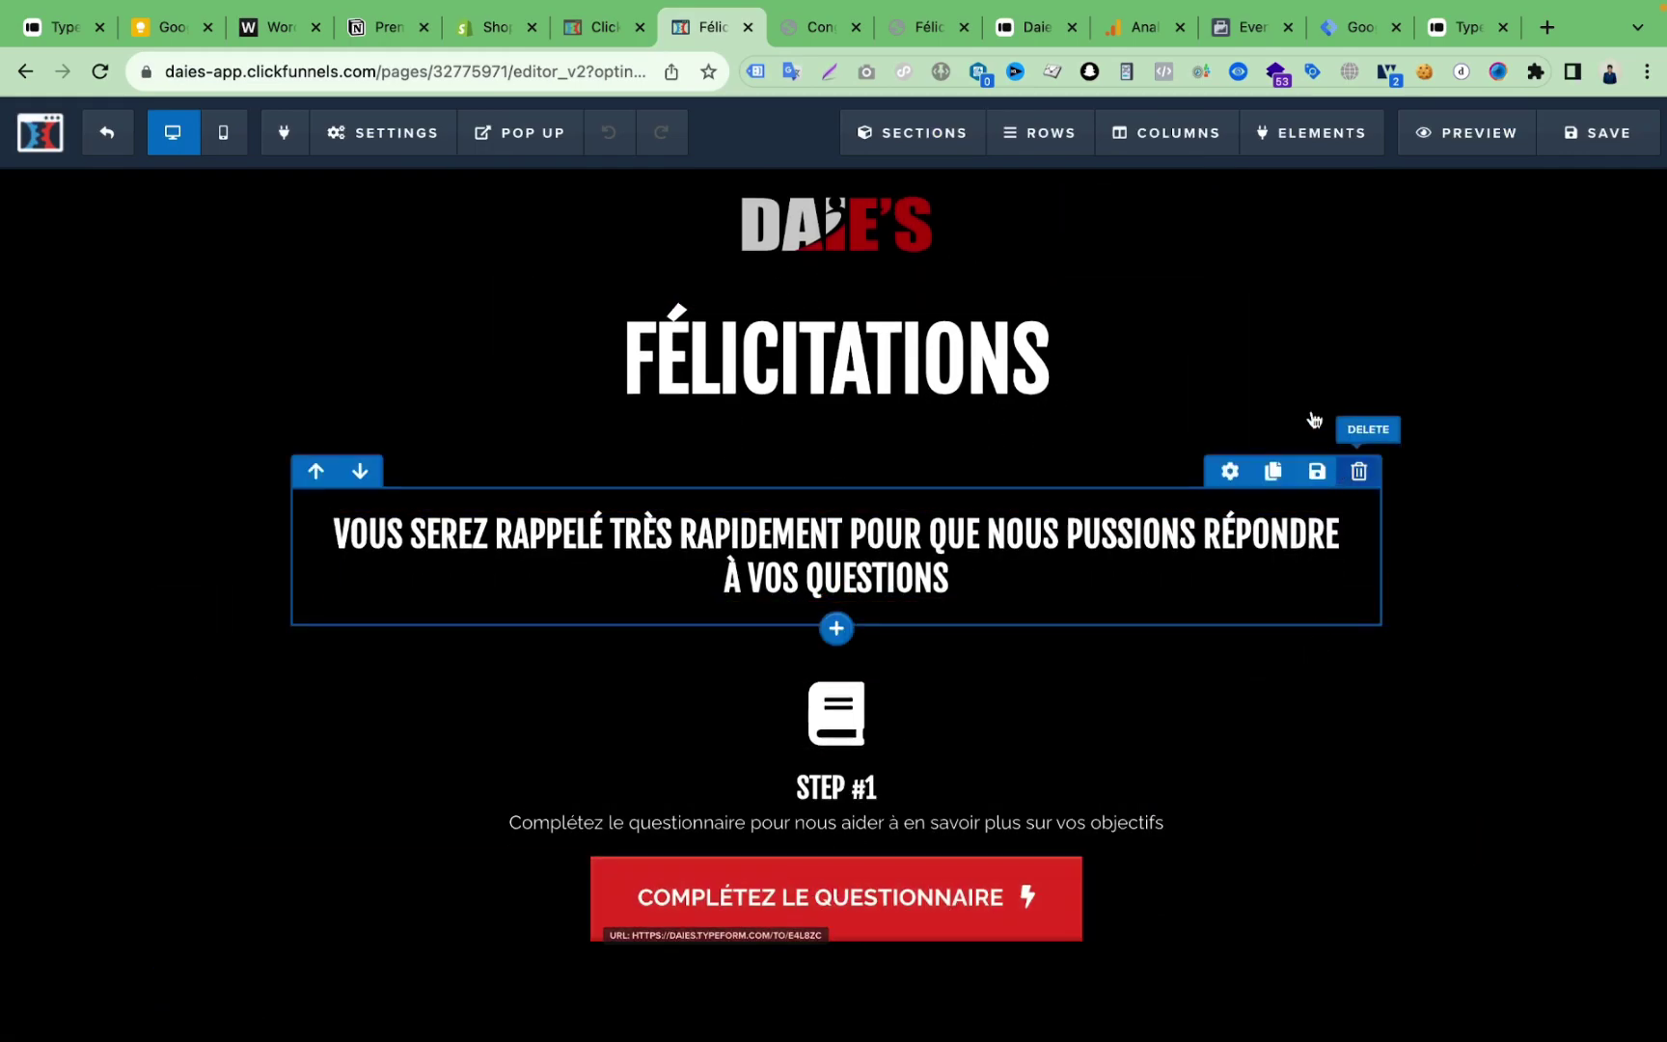
{"action": "scroll", "coordinate": [897, 385], "scroll_direction": "up", "scroll_amount": 1}
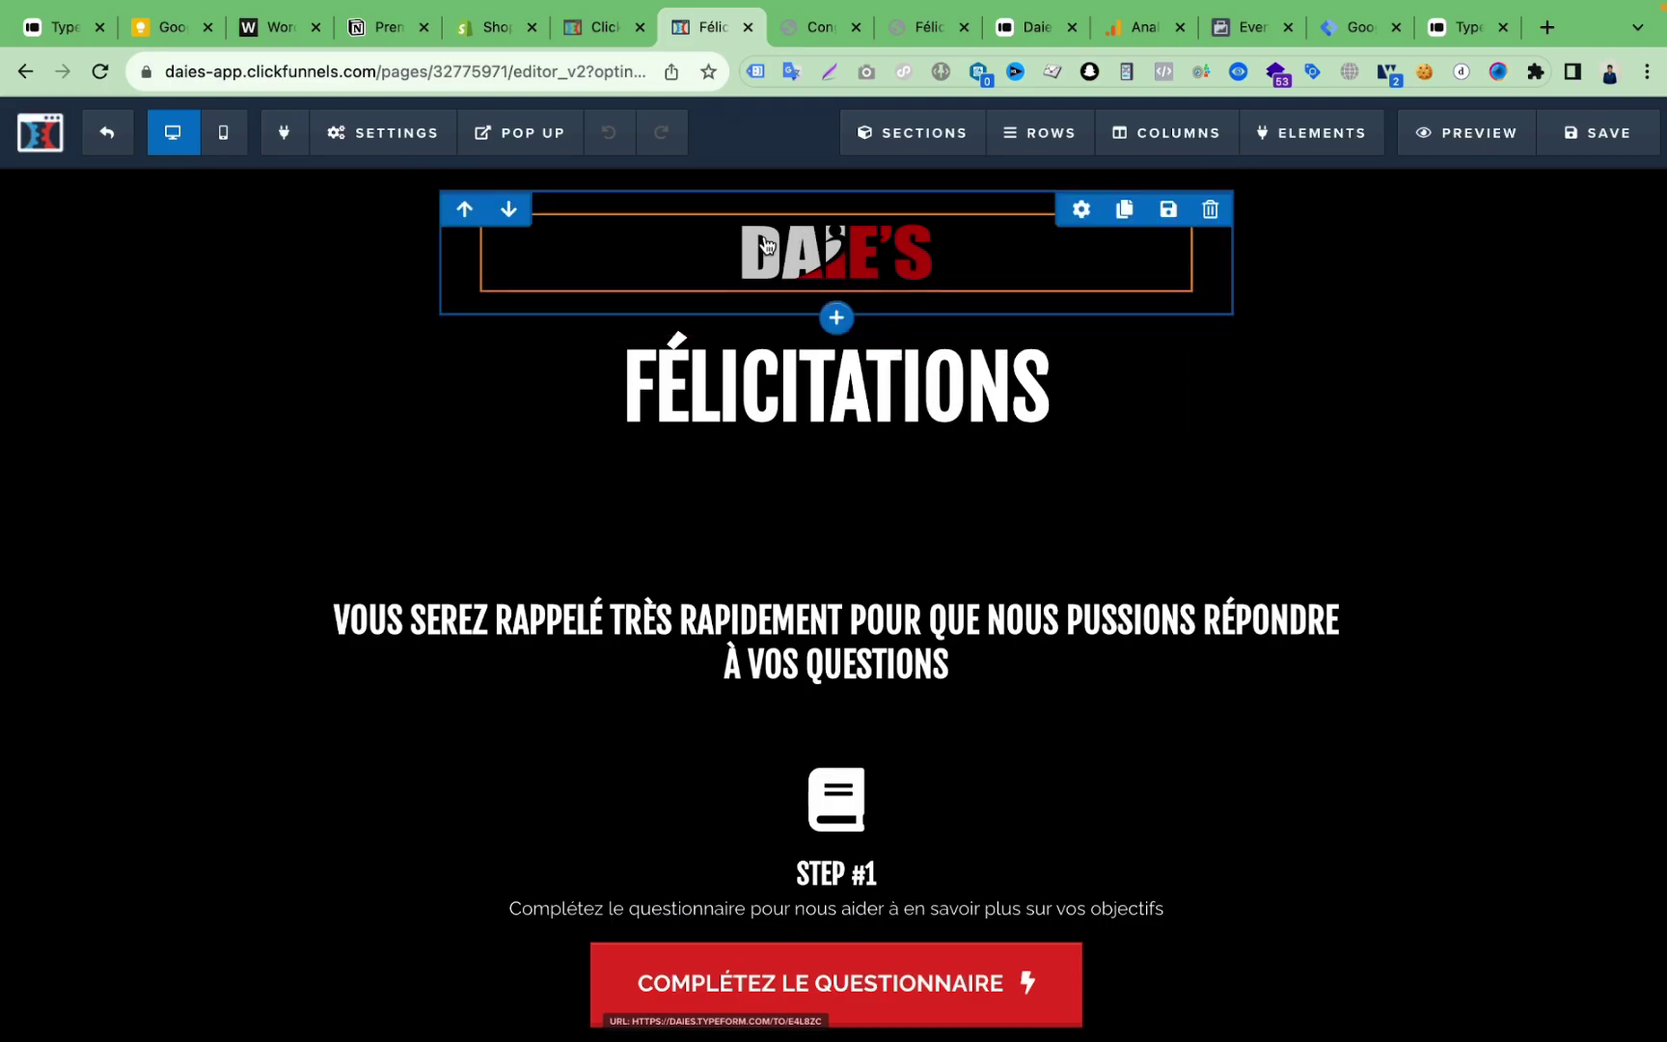
{"action": "scroll", "coordinate": [1088, 867], "scroll_direction": "down", "scroll_amount": 3}
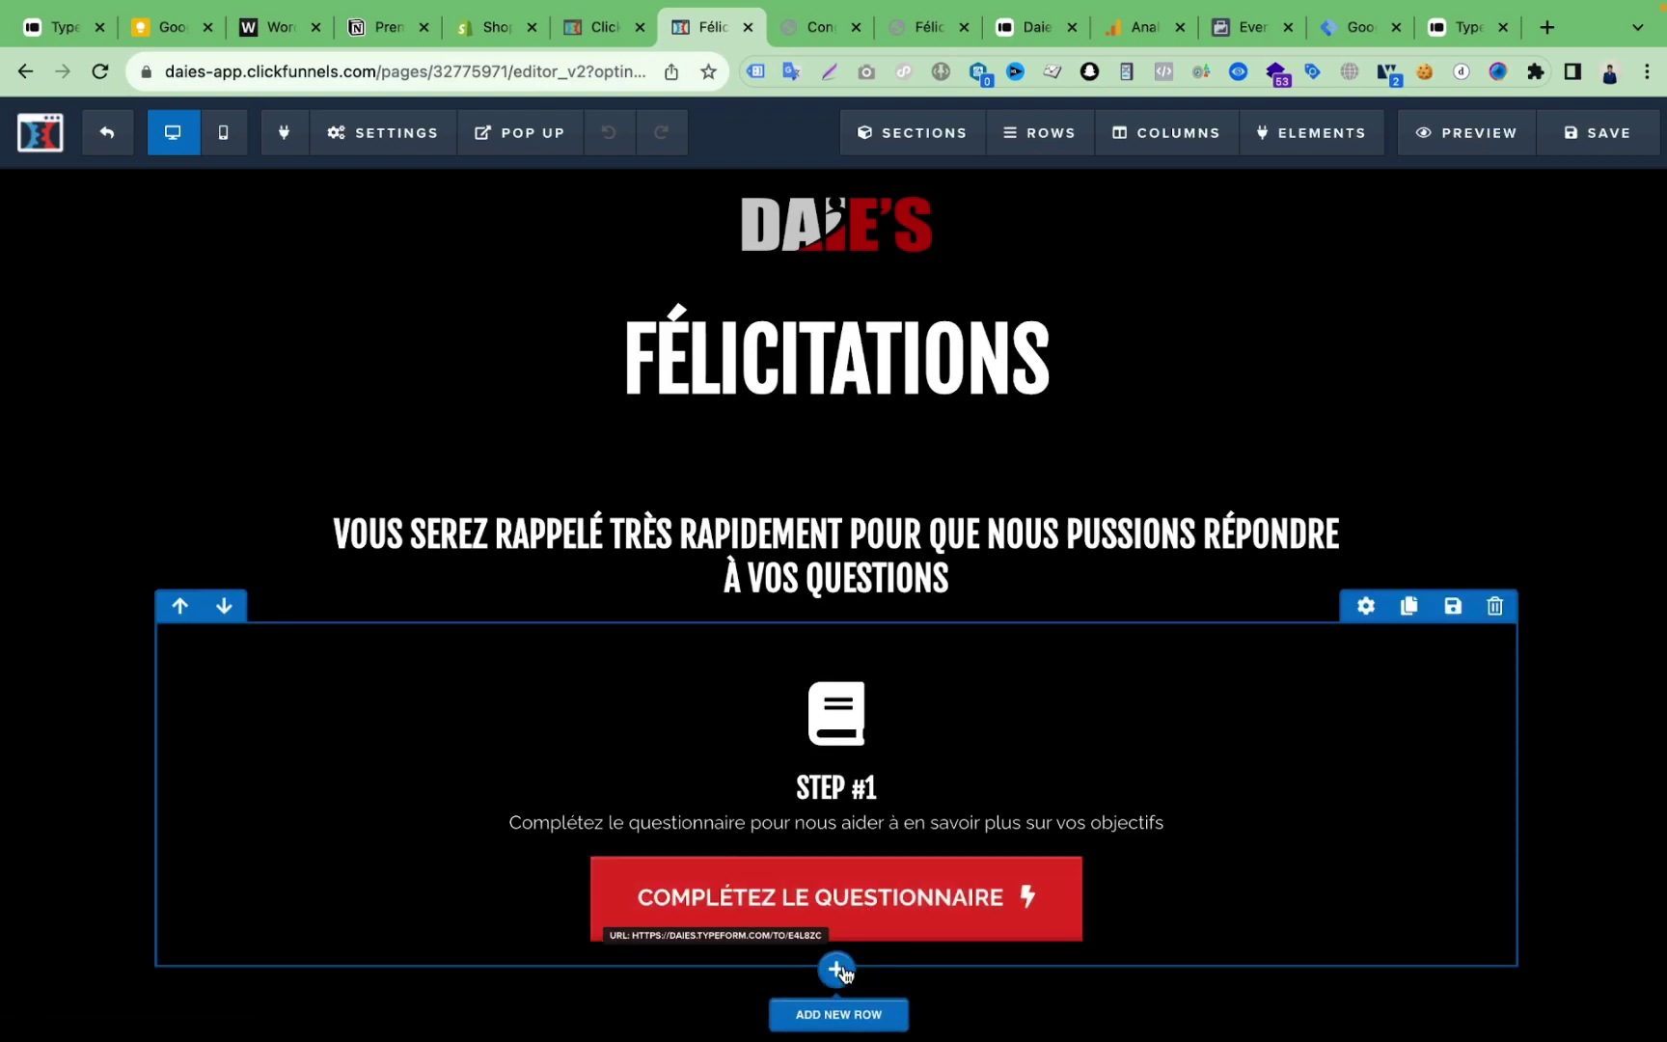
Step: Add a 1-column row below the questionnaire button holding a Custom JS/HTML element
{"action": "scroll", "coordinate": [863, 965], "scroll_direction": "up", "scroll_amount": 1}
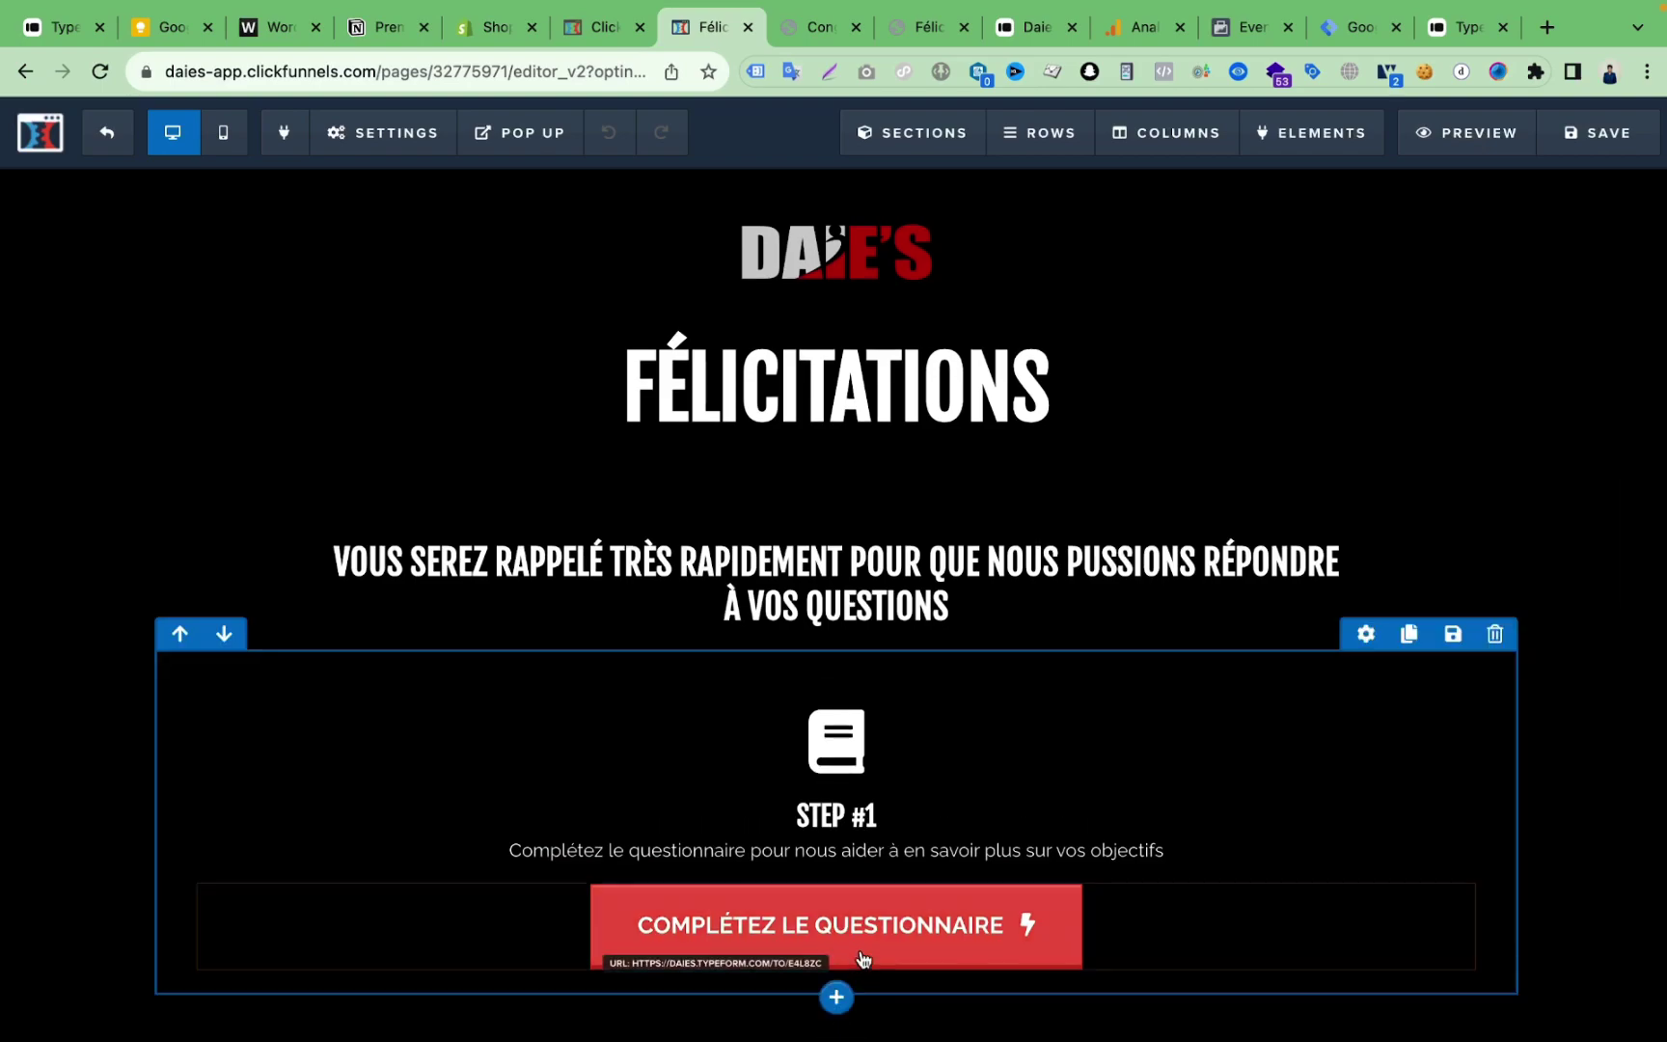
{"action": "scroll", "coordinate": [865, 957], "scroll_direction": "down", "scroll_amount": 1}
{"action": "scroll", "coordinate": [849, 1030], "scroll_direction": "up", "scroll_amount": 1}
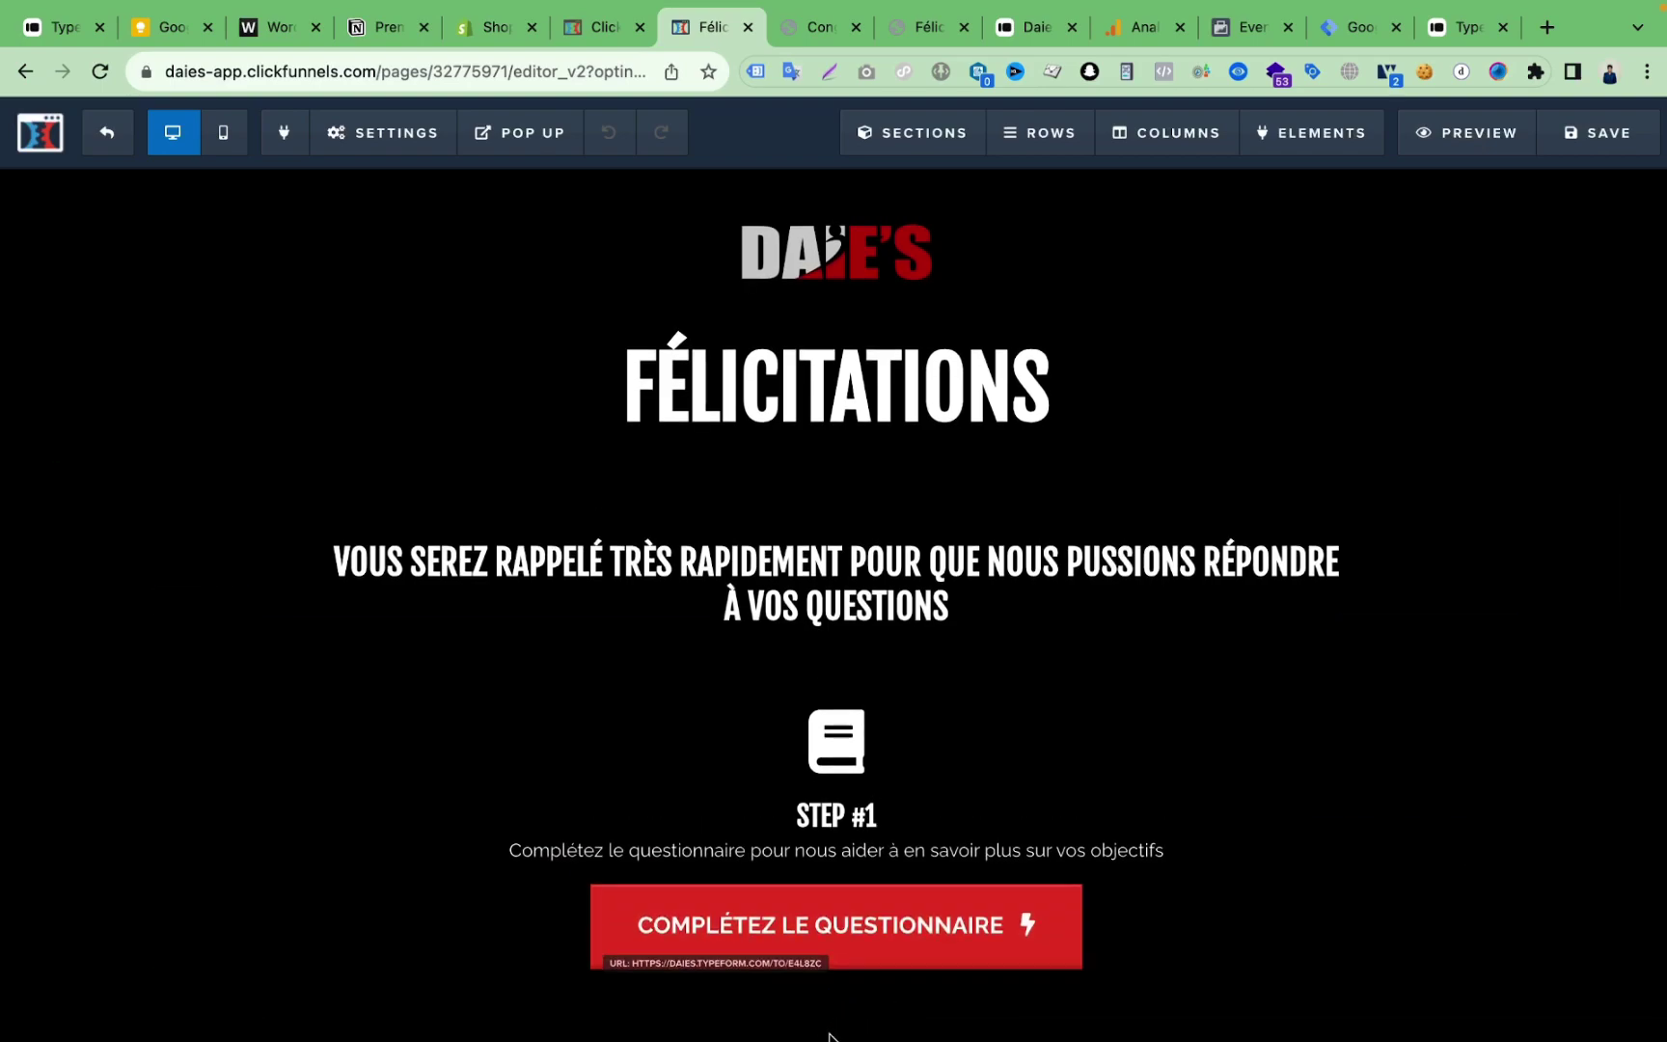
{"action": "left_click", "coordinate": [836, 999]}
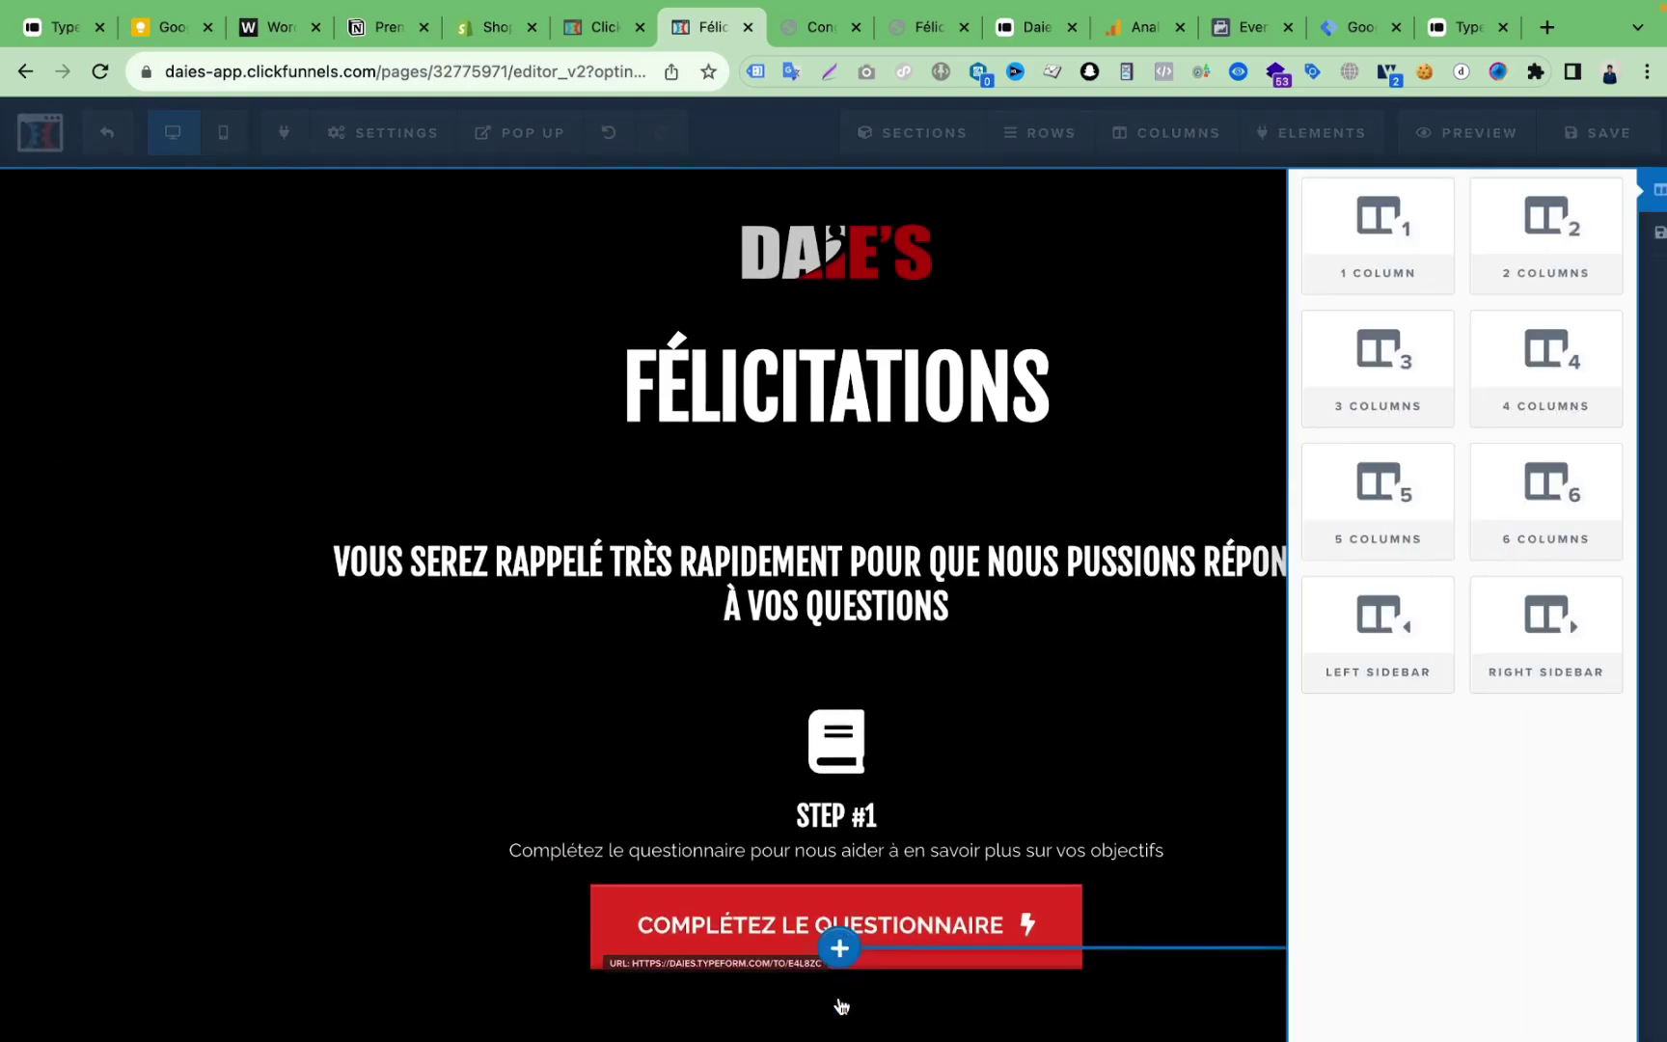
{"action": "left_click", "coordinate": [1254, 269]}
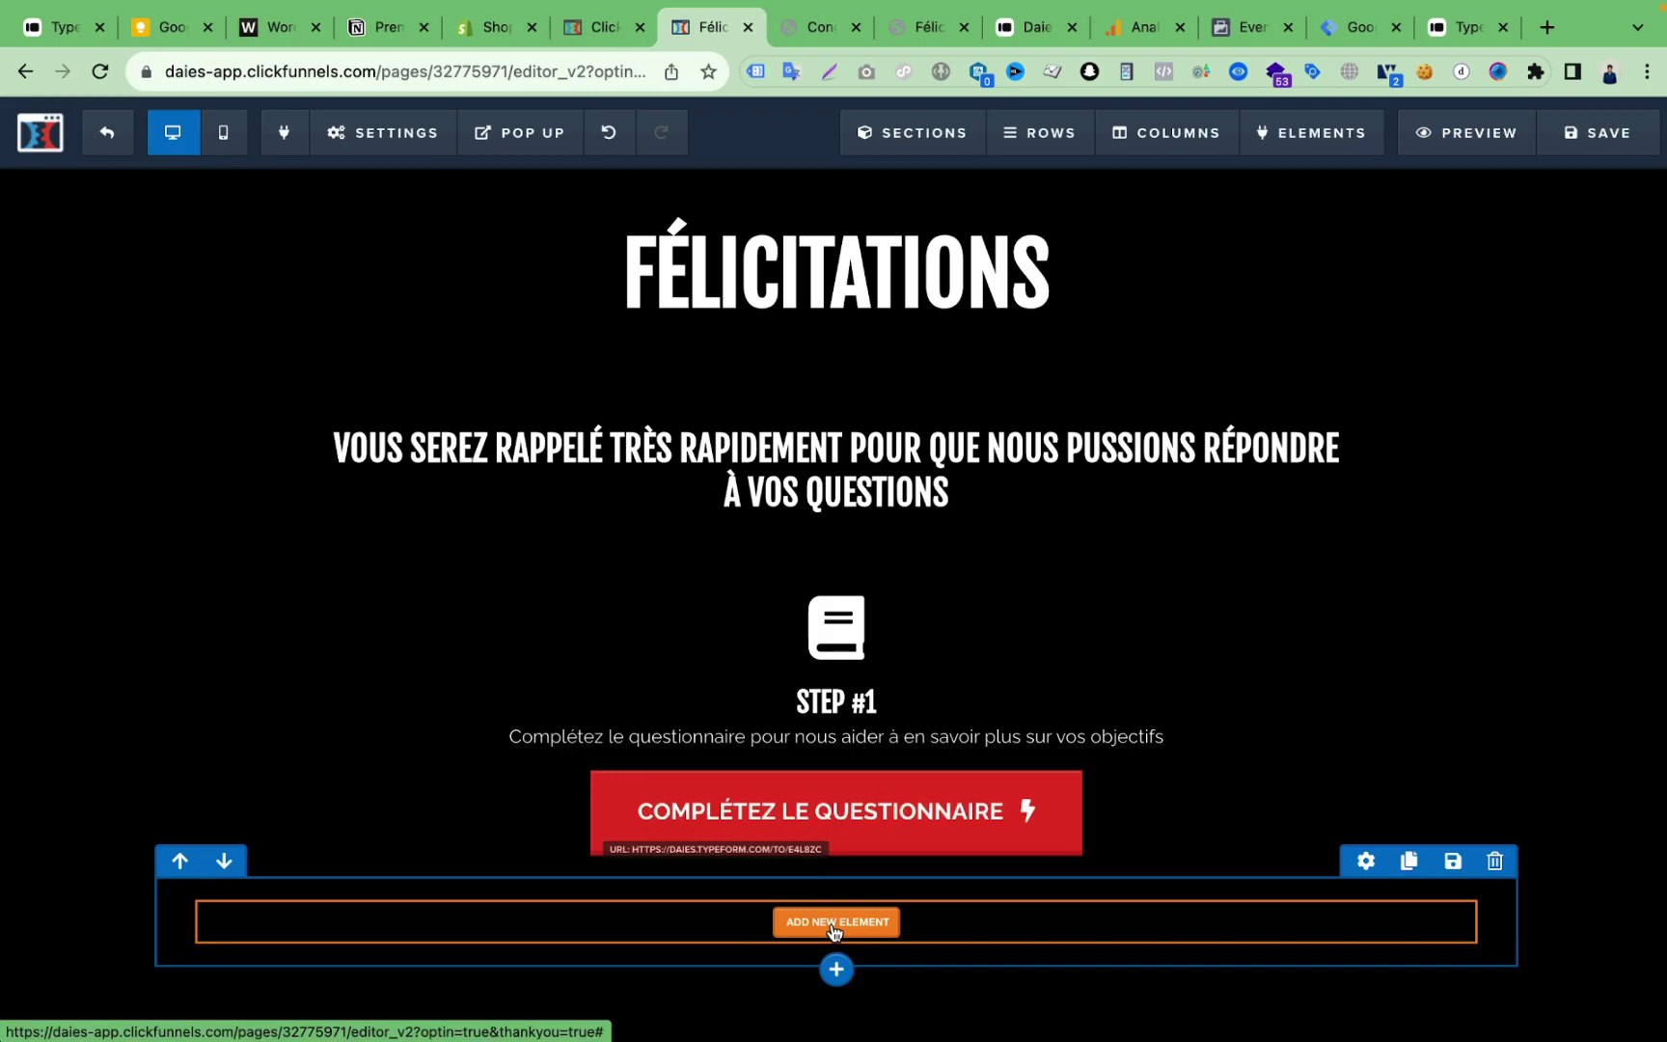
{"action": "left_click", "coordinate": [835, 924]}
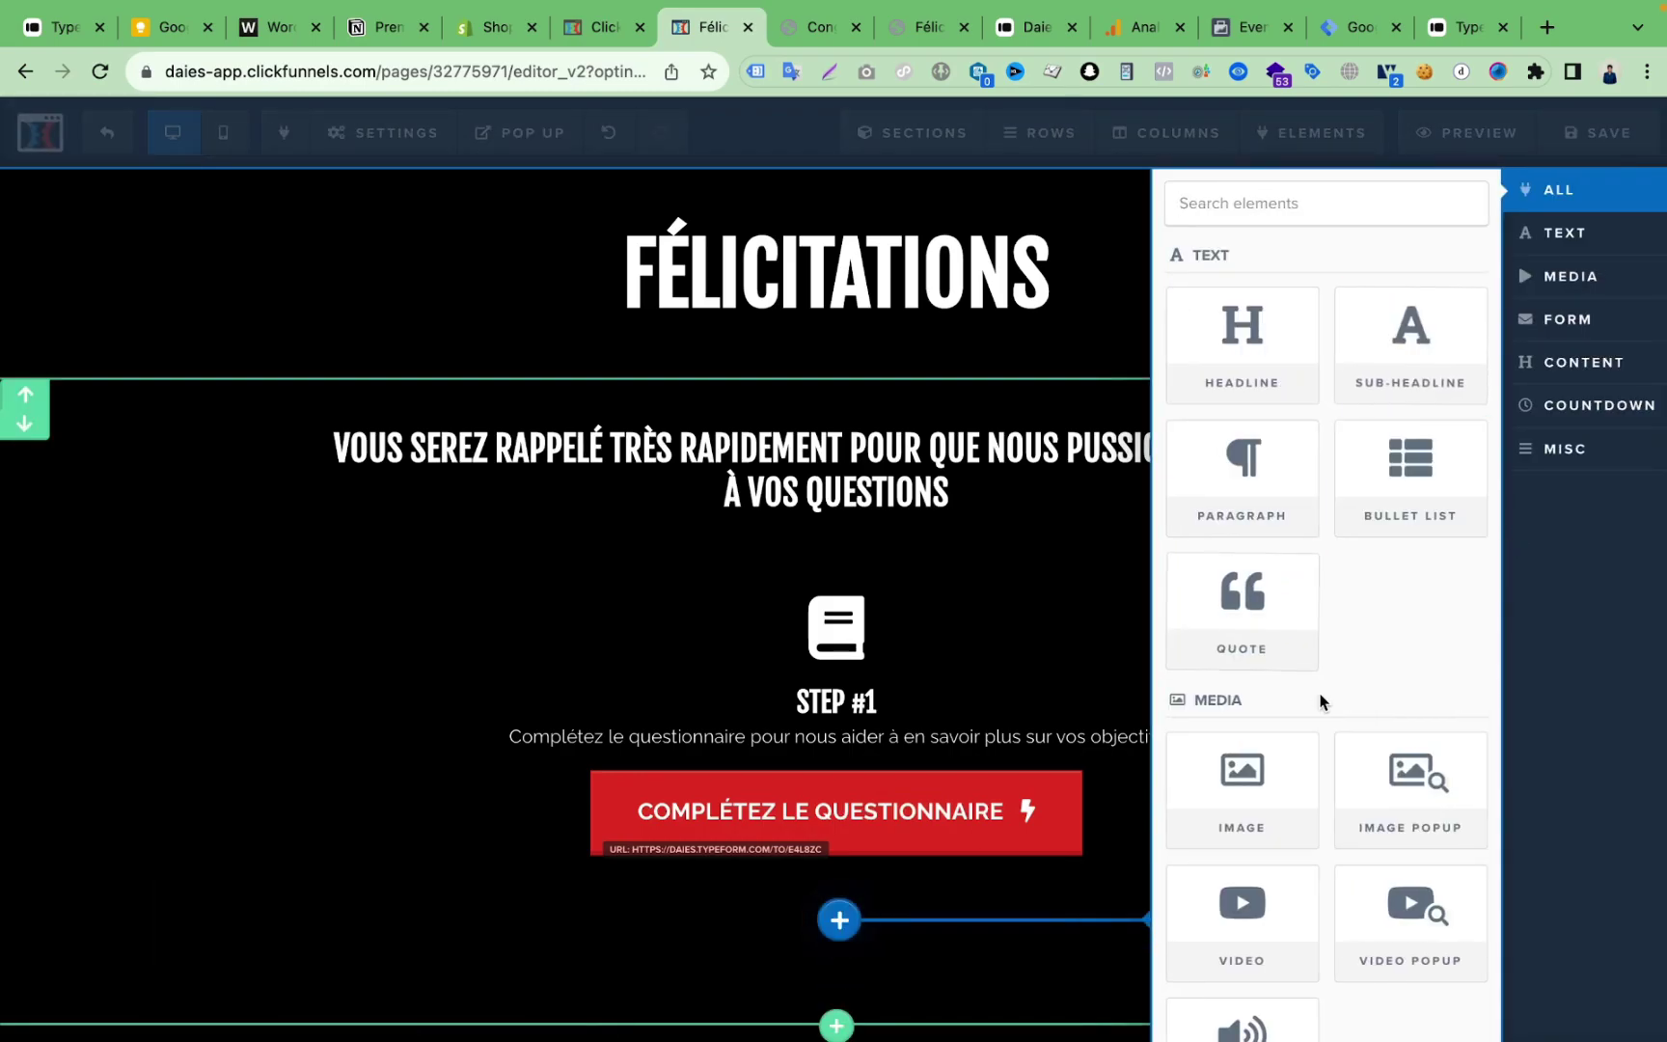
{"action": "scroll", "coordinate": [1320, 696], "scroll_direction": "down", "scroll_amount": 5}
{"action": "scroll", "coordinate": [1320, 693], "scroll_direction": "up", "scroll_amount": 5}
{"action": "left_click", "coordinate": [1285, 203]}
{"action": "type", "text": "htm"}
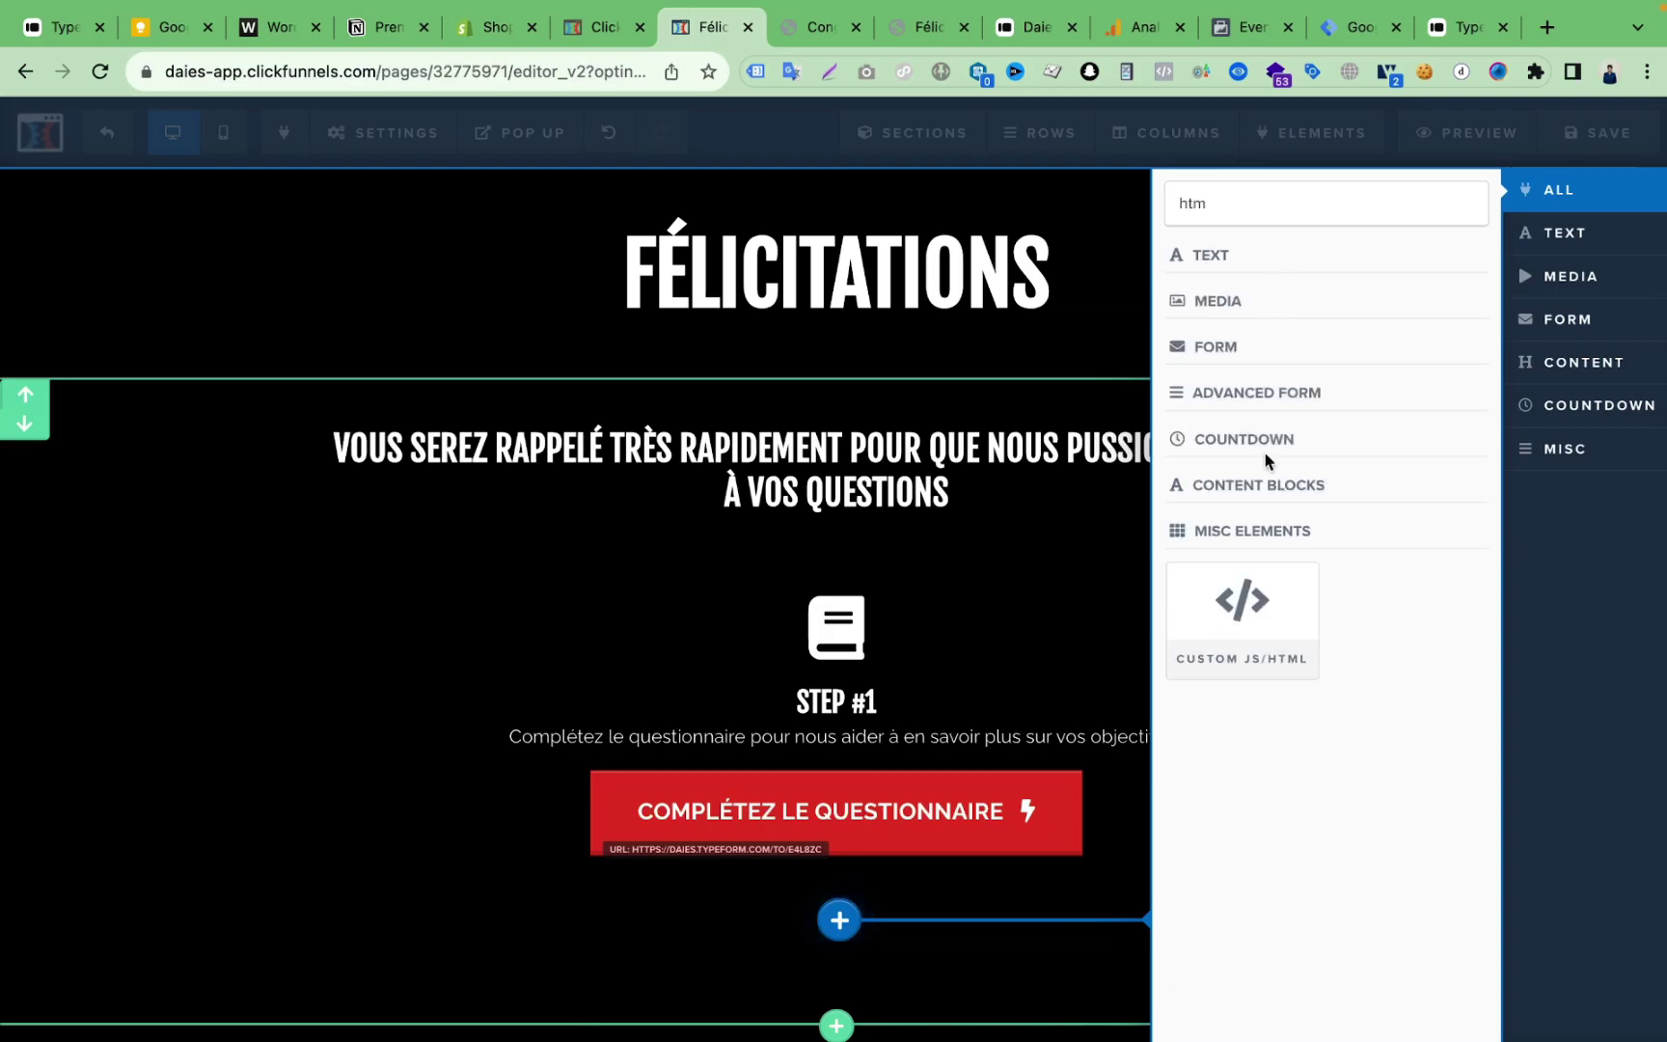
{"action": "left_click", "coordinate": [1266, 614]}
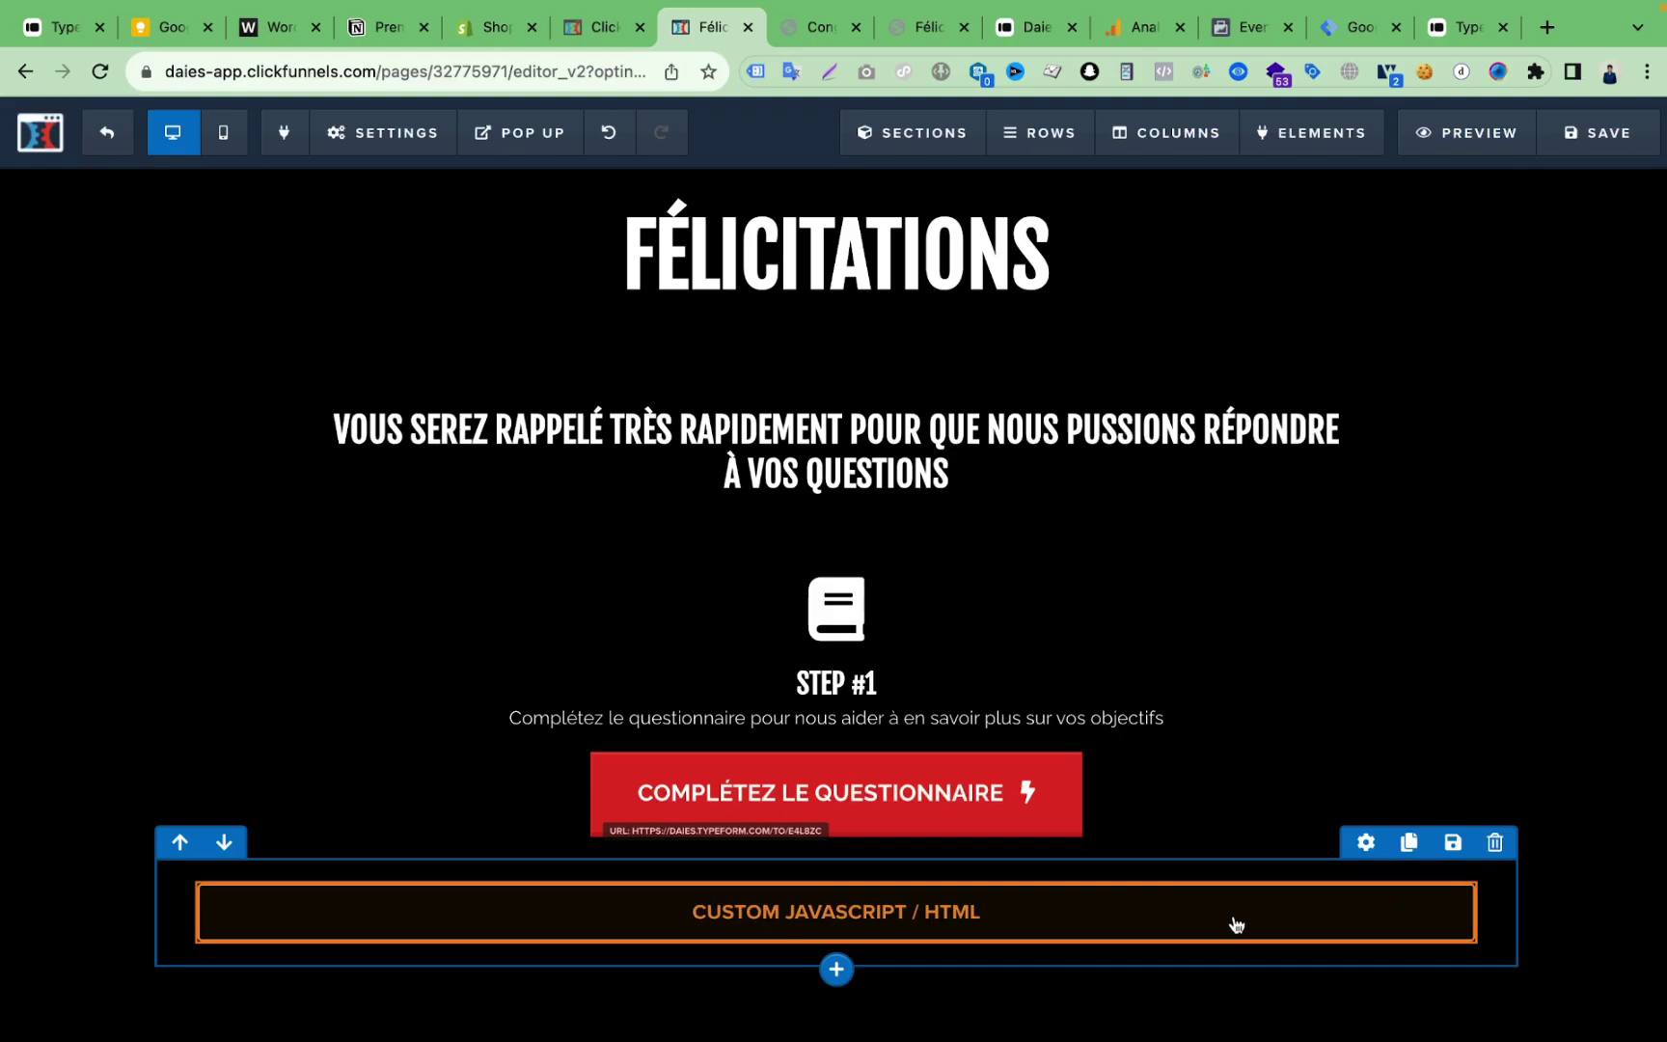
Step: Bring up the Custom JS/HTML element's settings, set to Regular HTML/JS
{"action": "left_click", "coordinate": [1365, 843]}
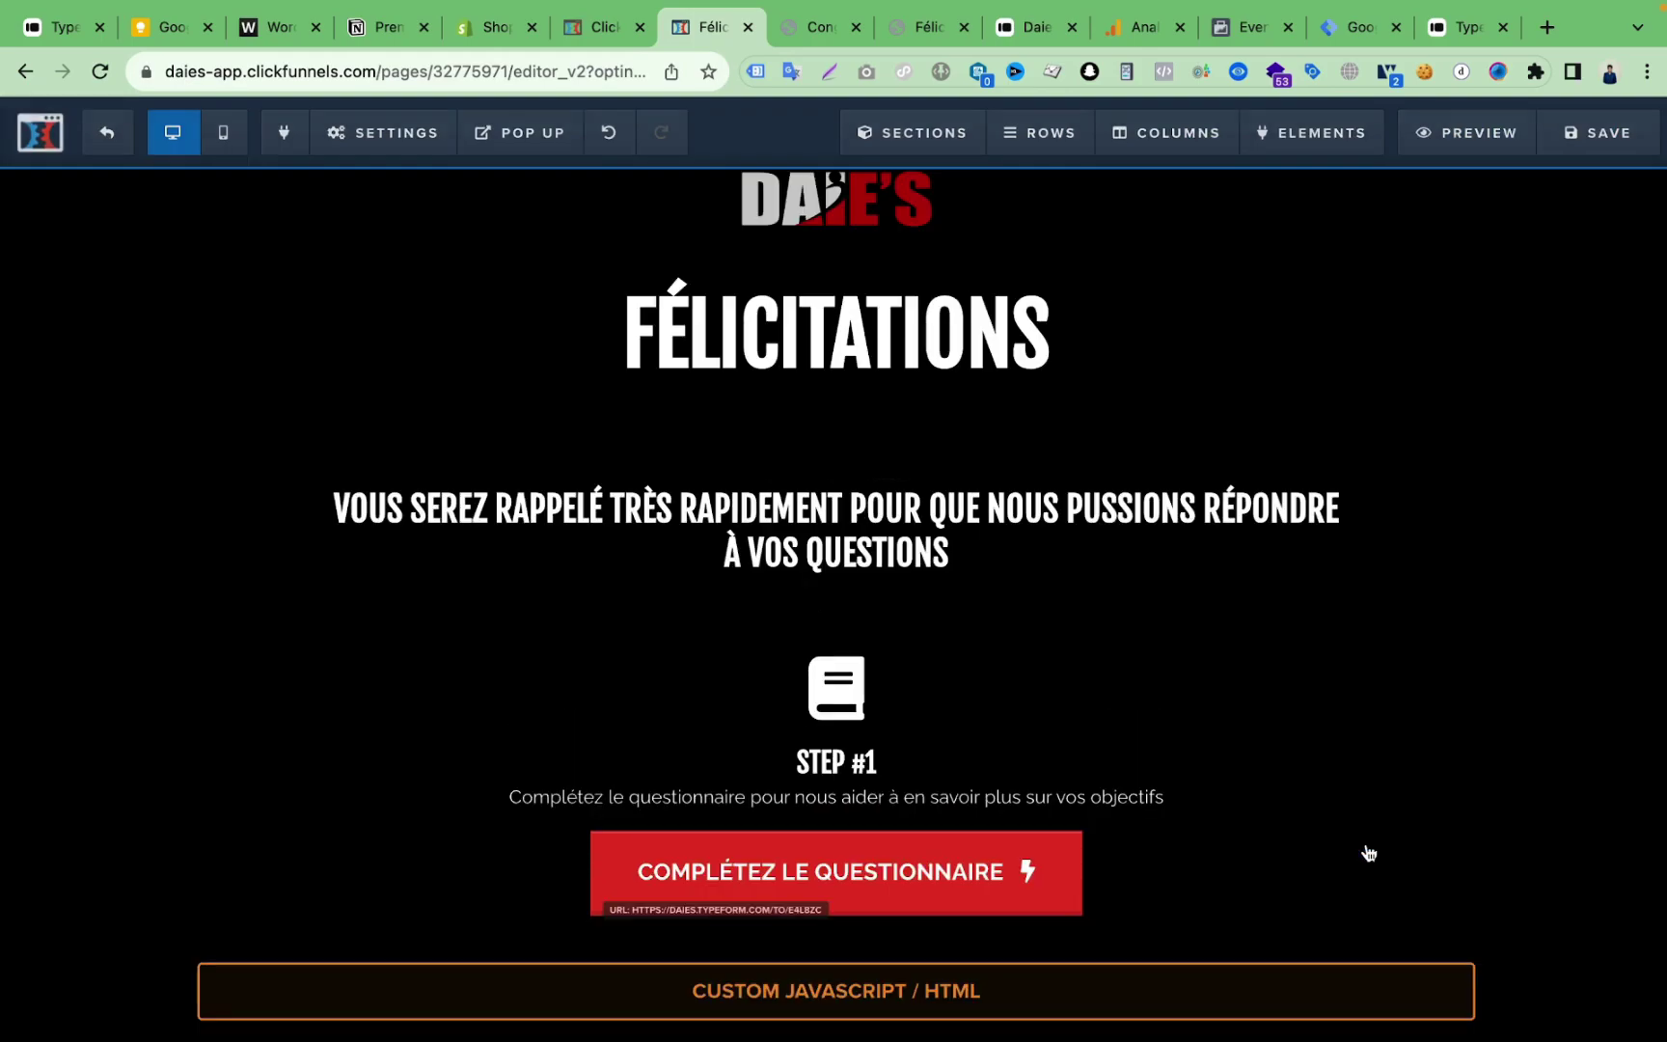
{"action": "left_click", "coordinate": [932, 1012]}
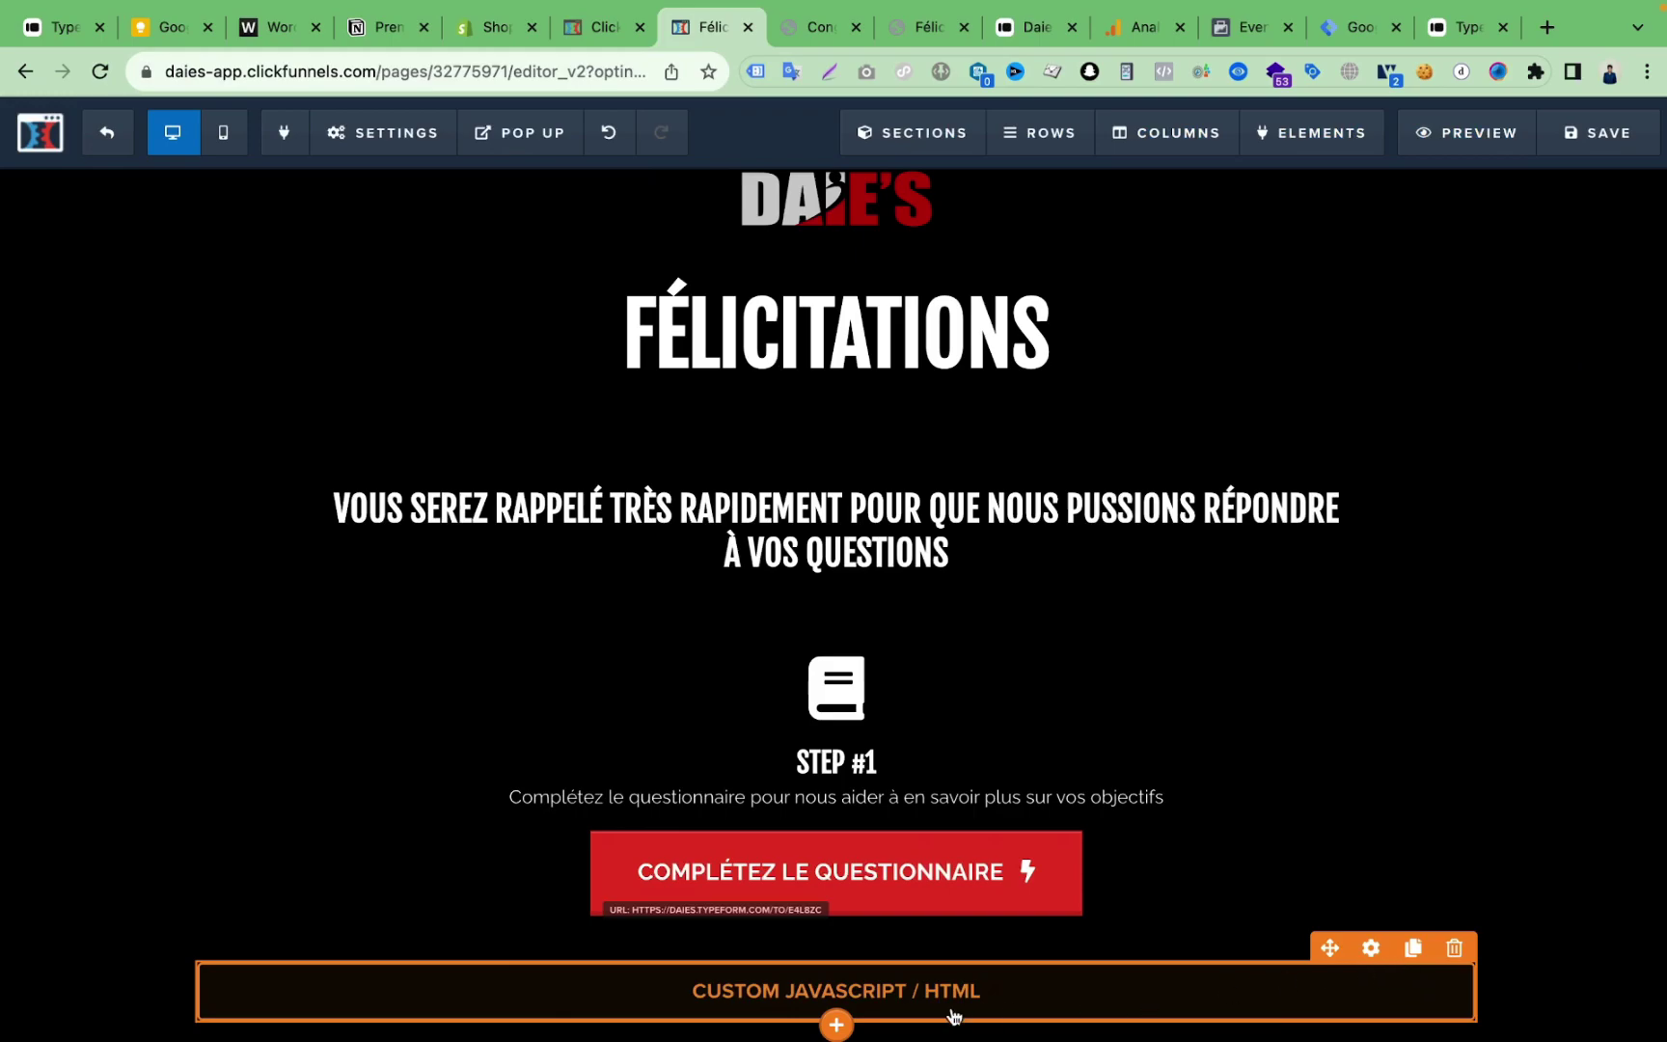
{"action": "left_click", "coordinate": [837, 1024]}
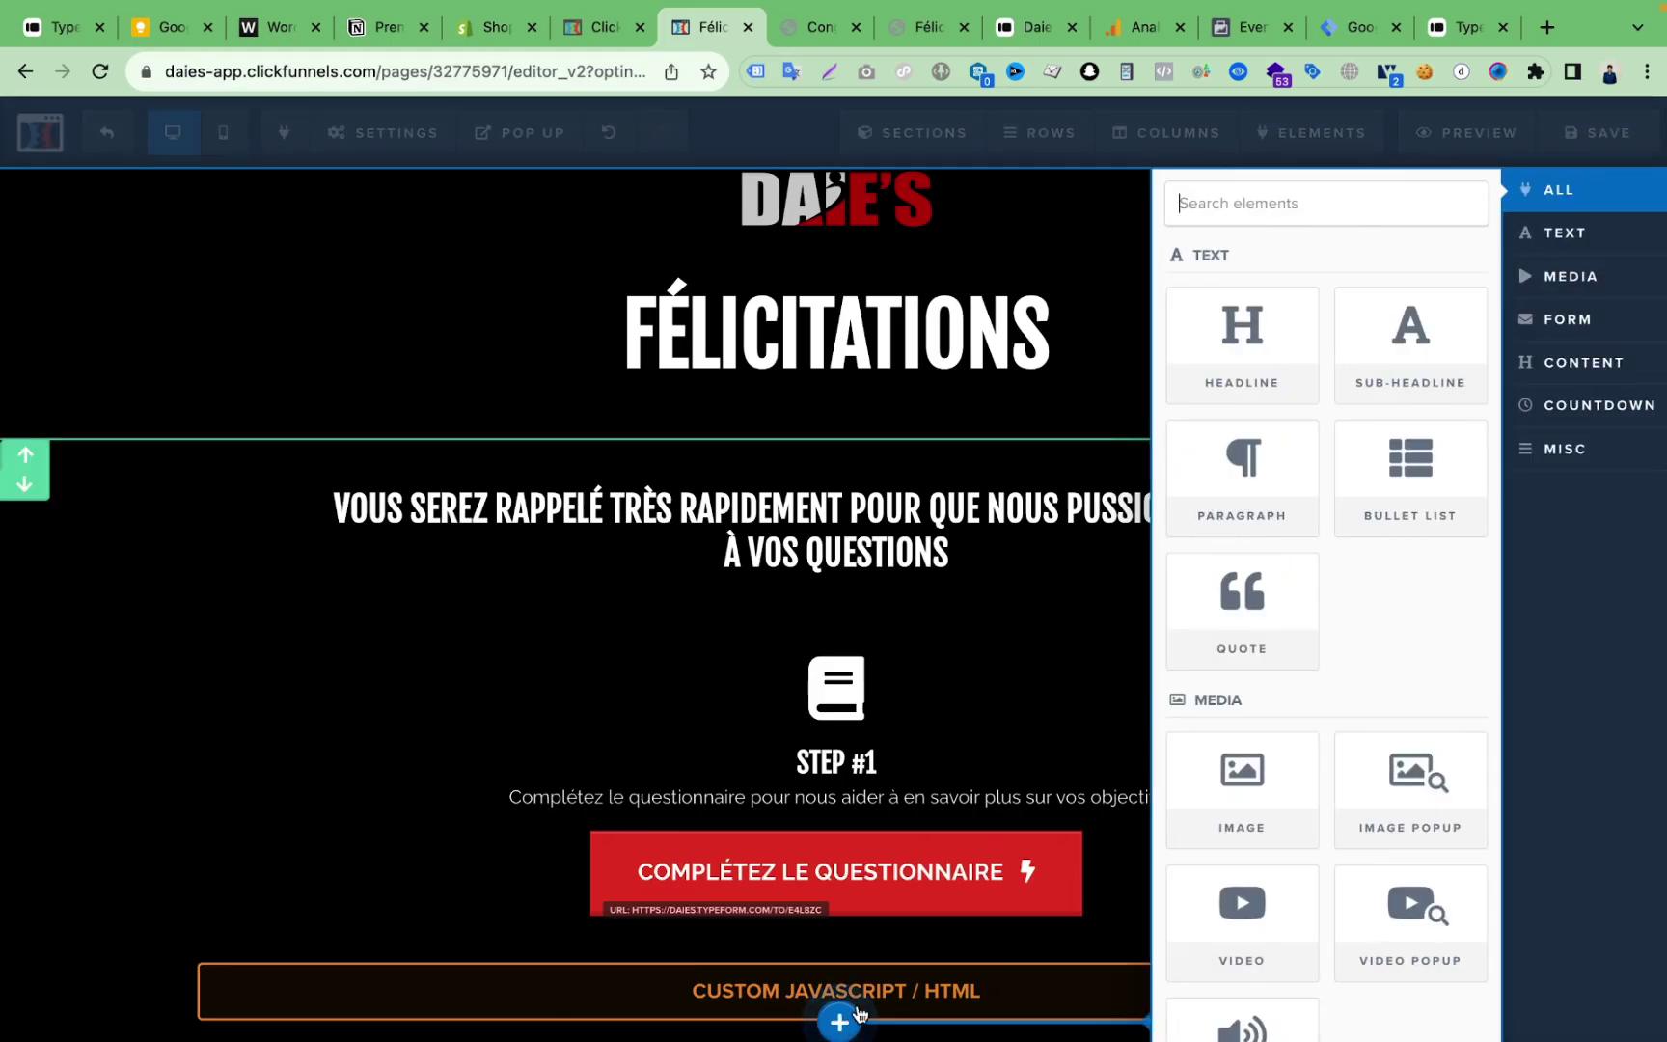
{"action": "left_click", "coordinate": [897, 1008]}
{"action": "left_click", "coordinate": [897, 1008]}
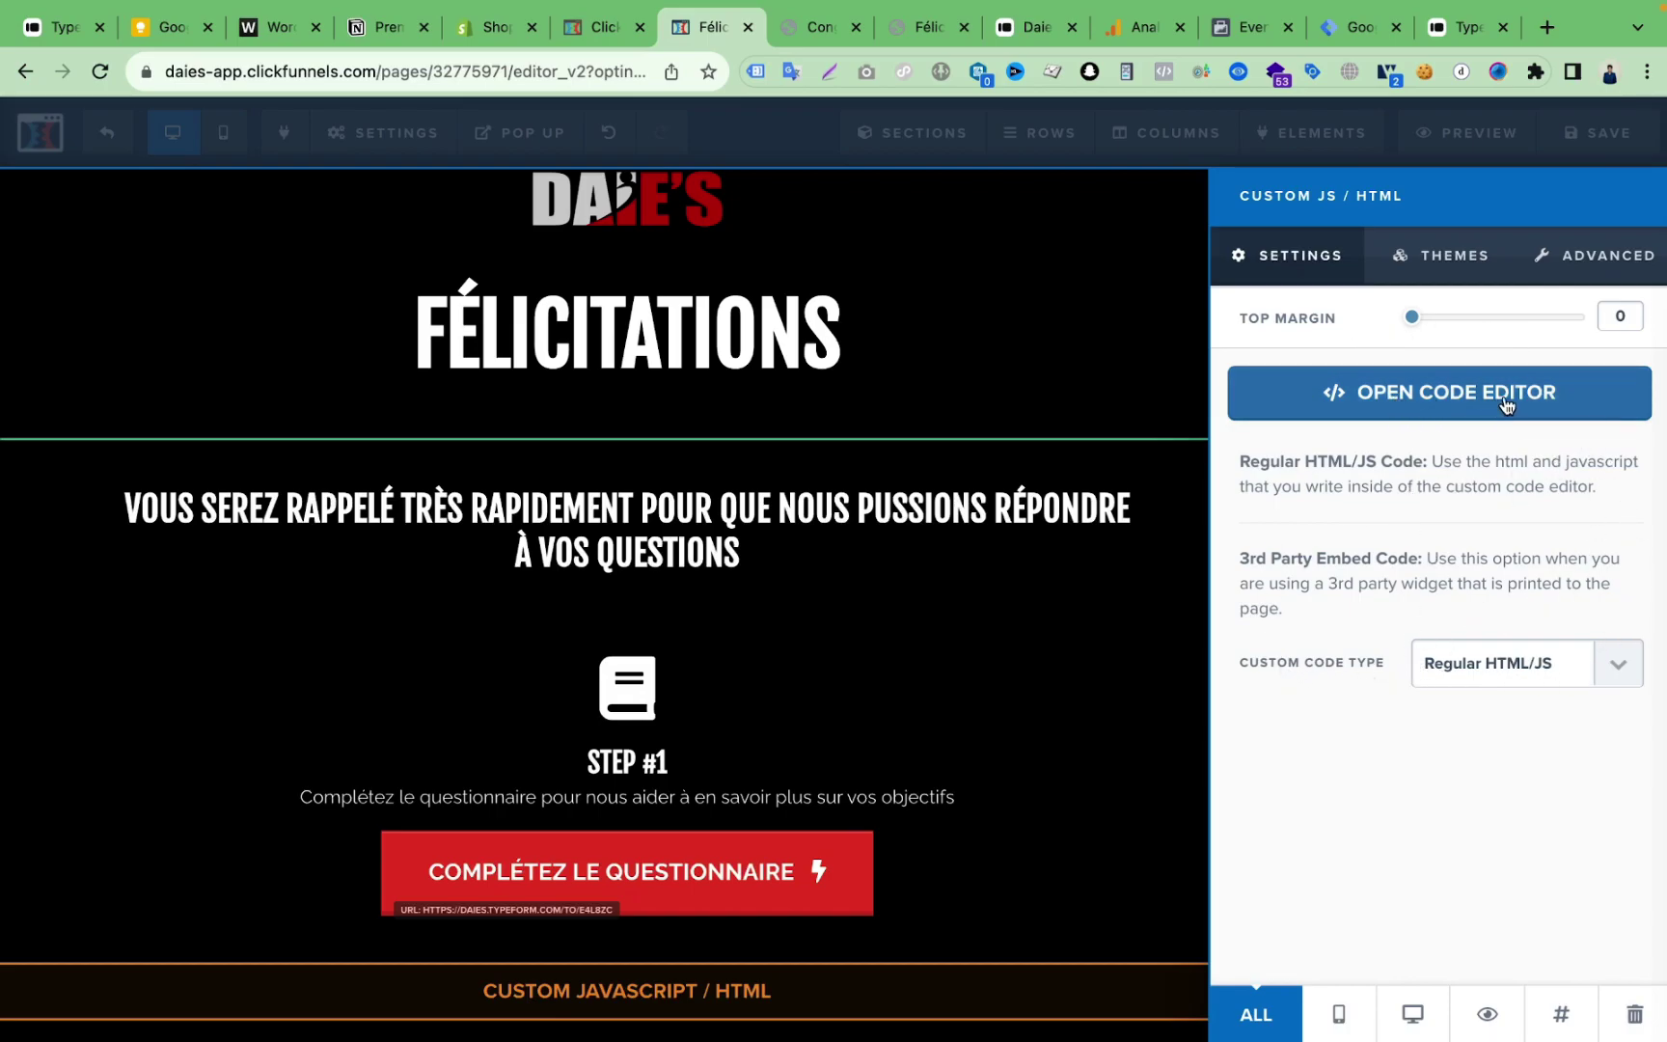
Step: Open the element's code editor and place the cursor on line 1
{"action": "left_click", "coordinate": [1441, 395]}
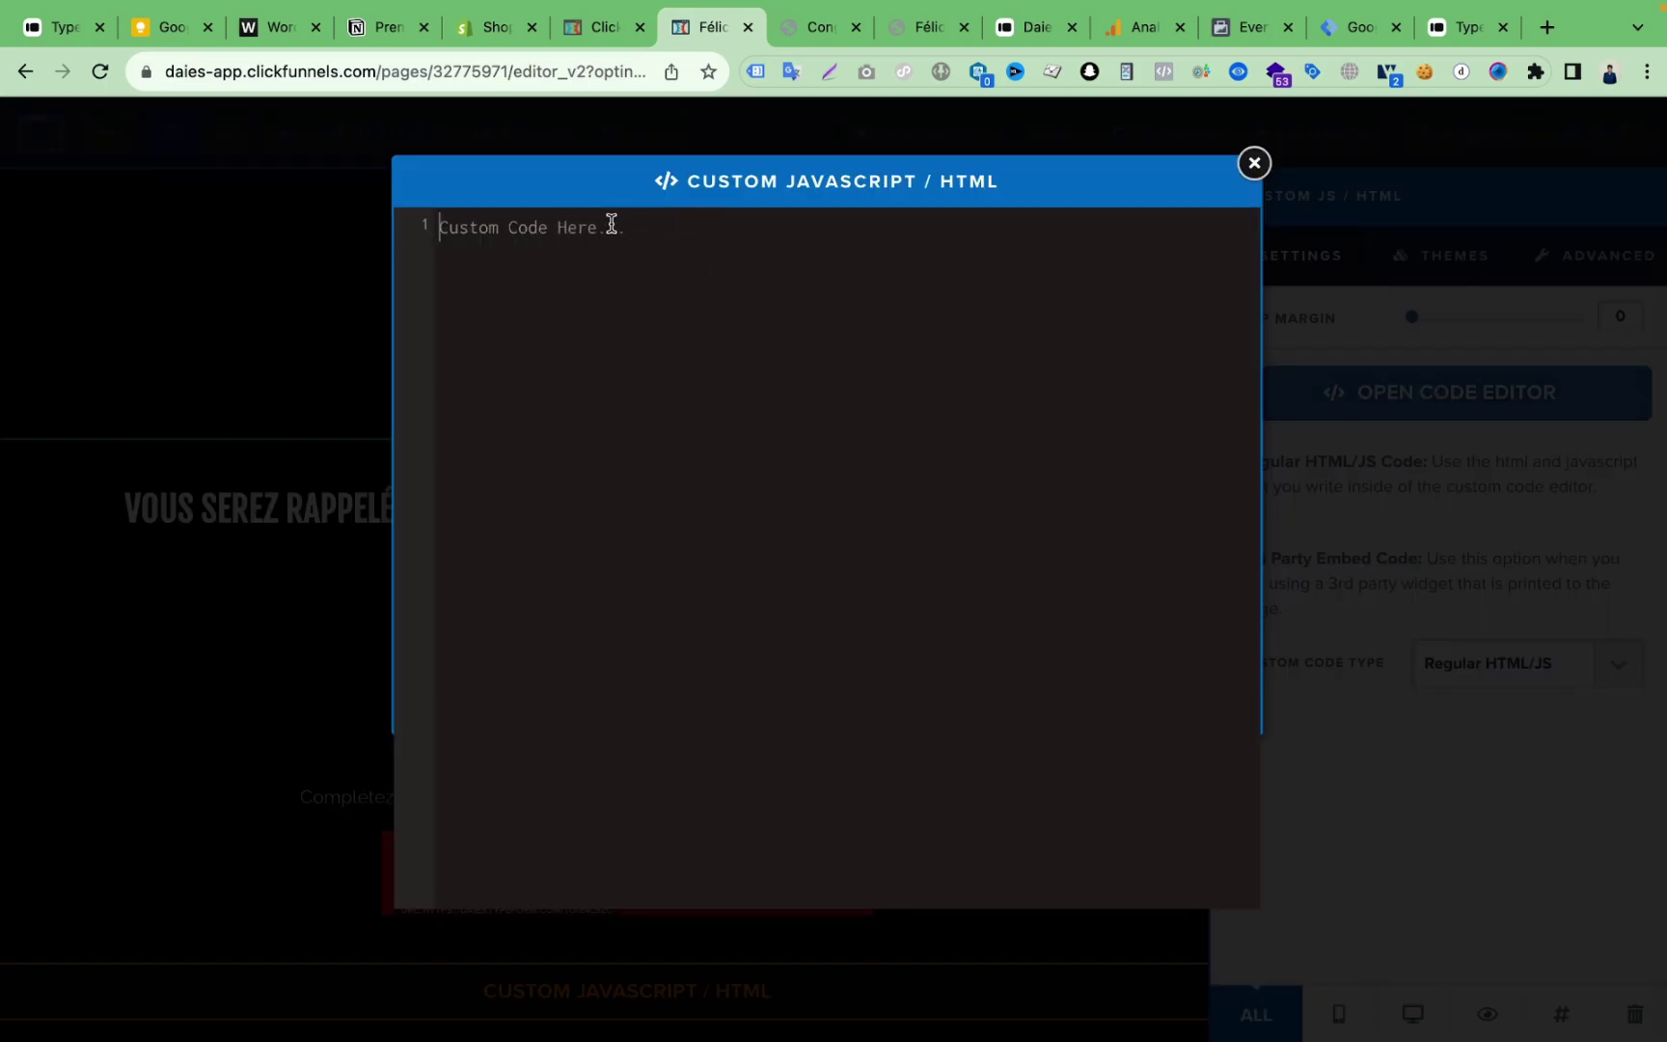
{"action": "left_click", "coordinate": [697, 282]}
Step: From My workspace in Typeform, open Daie's - General Questionnaire in the form editor
{"action": "left_click", "coordinate": [1035, 34]}
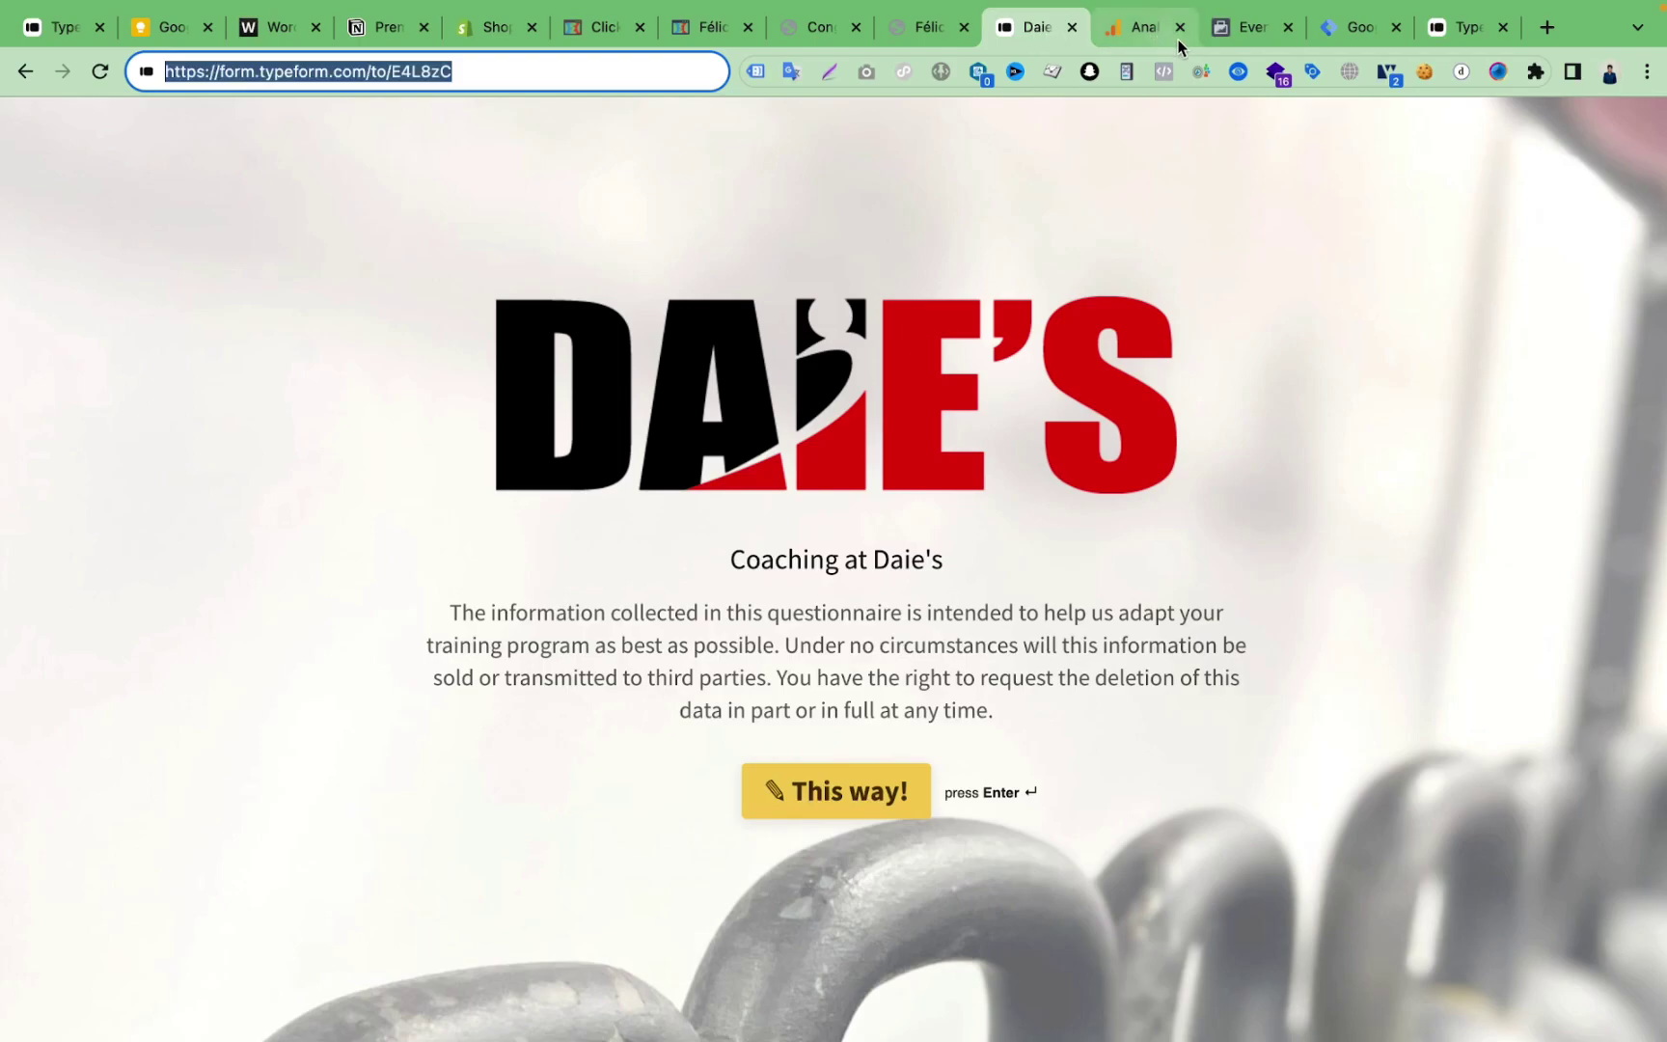
{"action": "left_click", "coordinate": [1460, 29]}
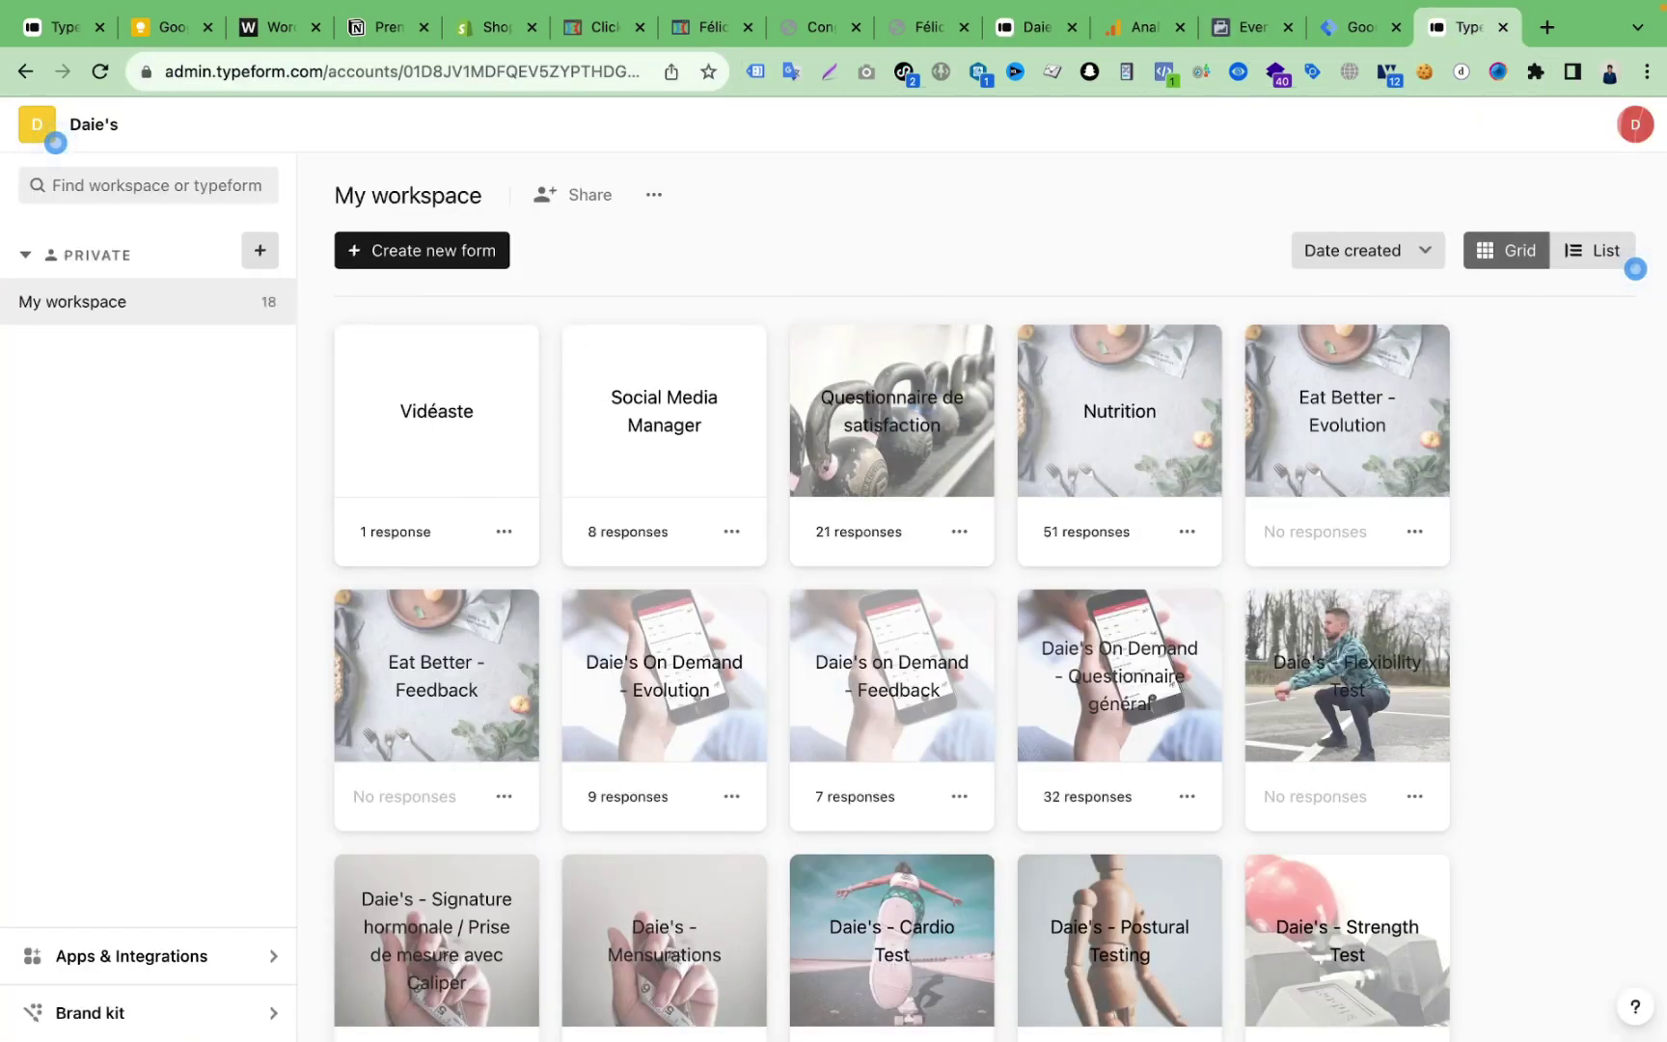
{"action": "scroll", "coordinate": [1080, 614], "scroll_direction": "down", "scroll_amount": 5}
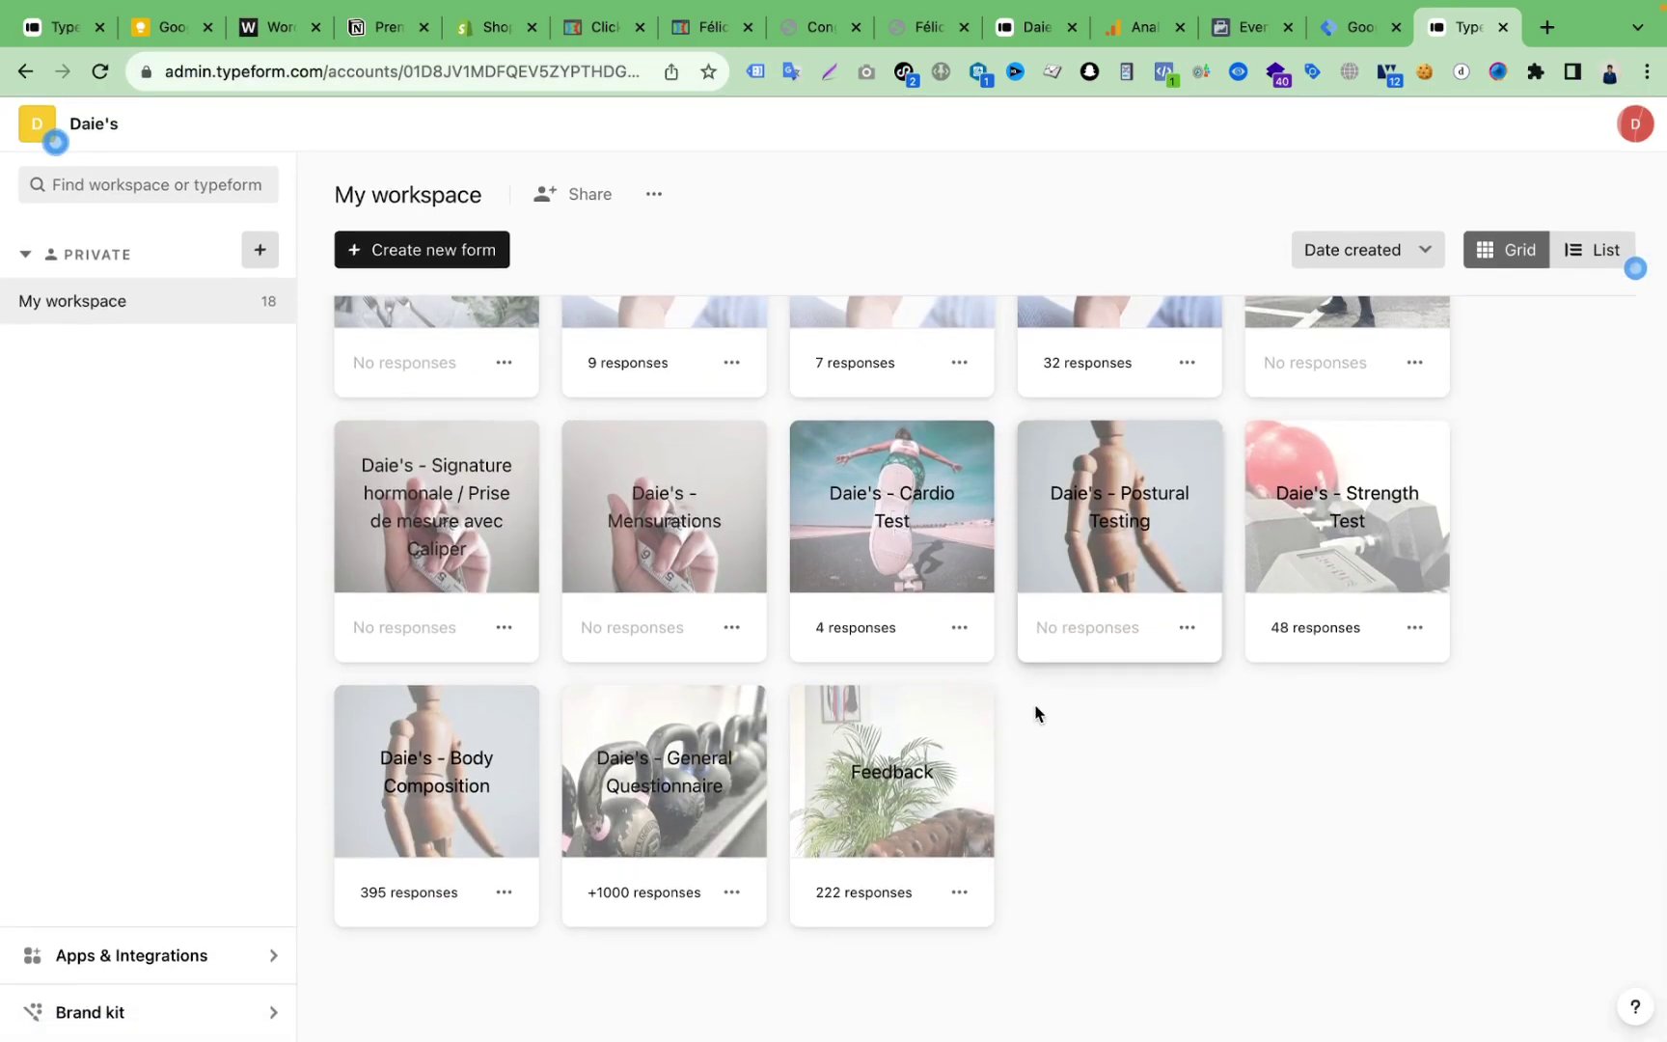
{"action": "scroll", "coordinate": [993, 791], "scroll_direction": "up", "scroll_amount": 5}
{"action": "scroll", "coordinate": [993, 791], "scroll_direction": "up", "scroll_amount": 1}
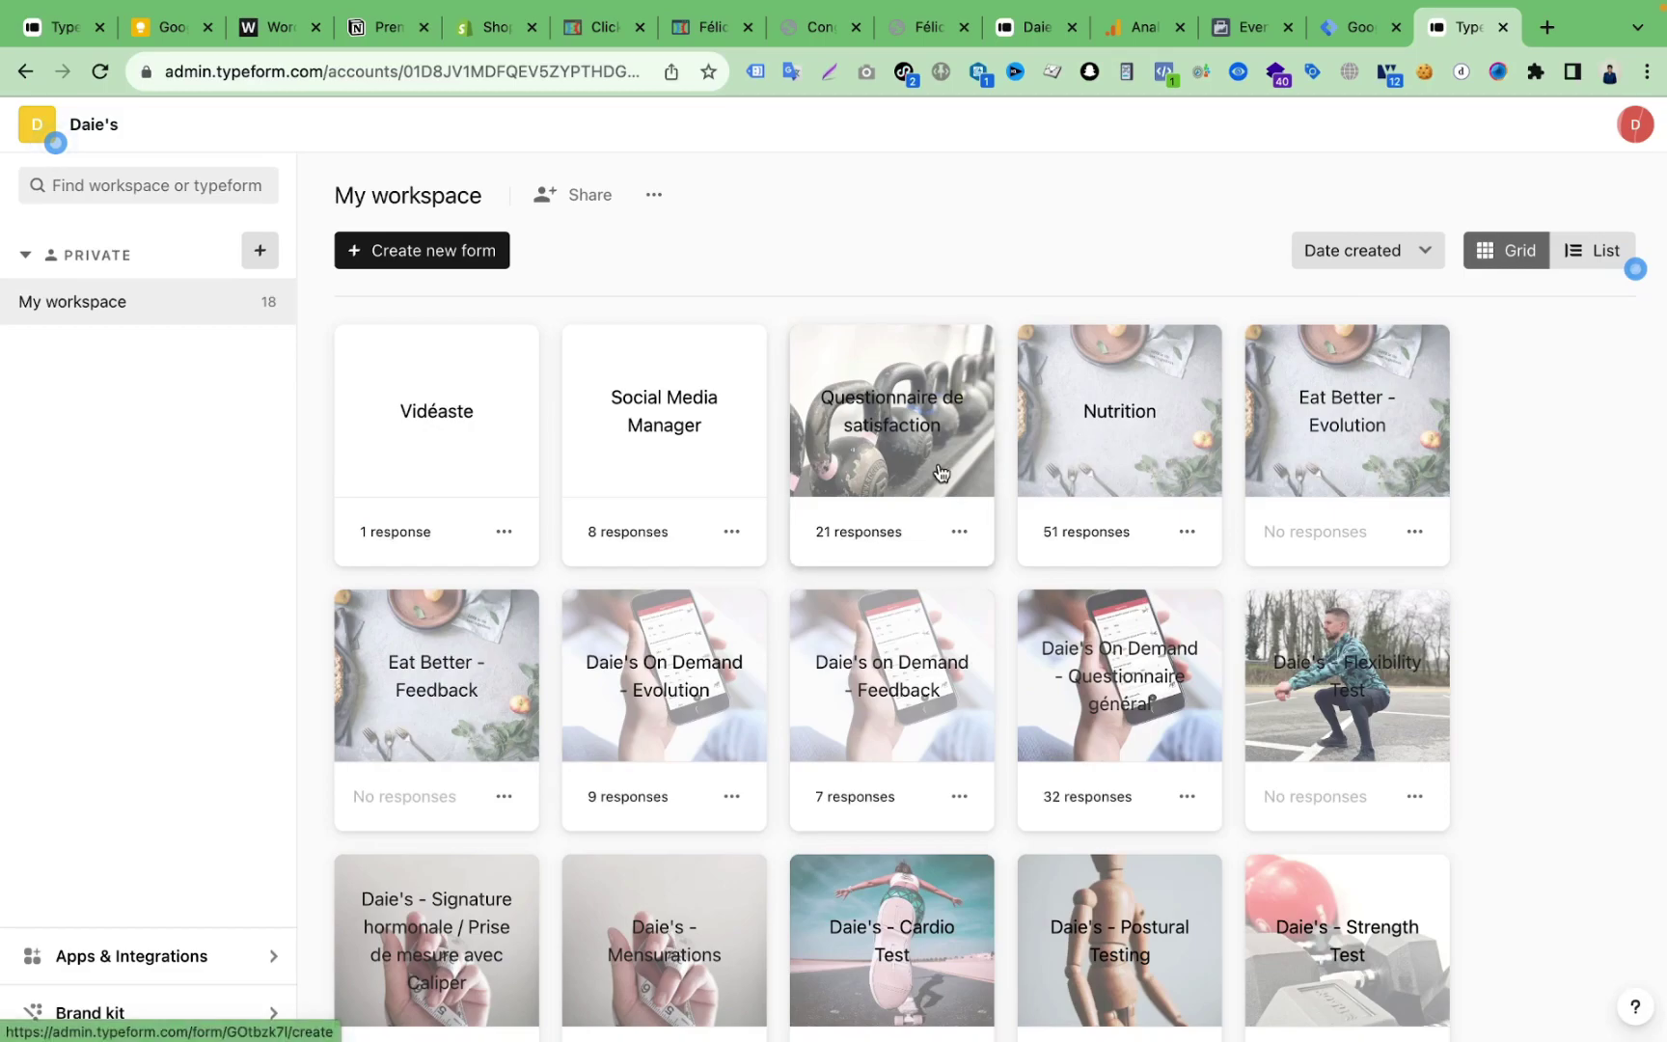
{"action": "scroll", "coordinate": [941, 471], "scroll_direction": "down", "scroll_amount": 5}
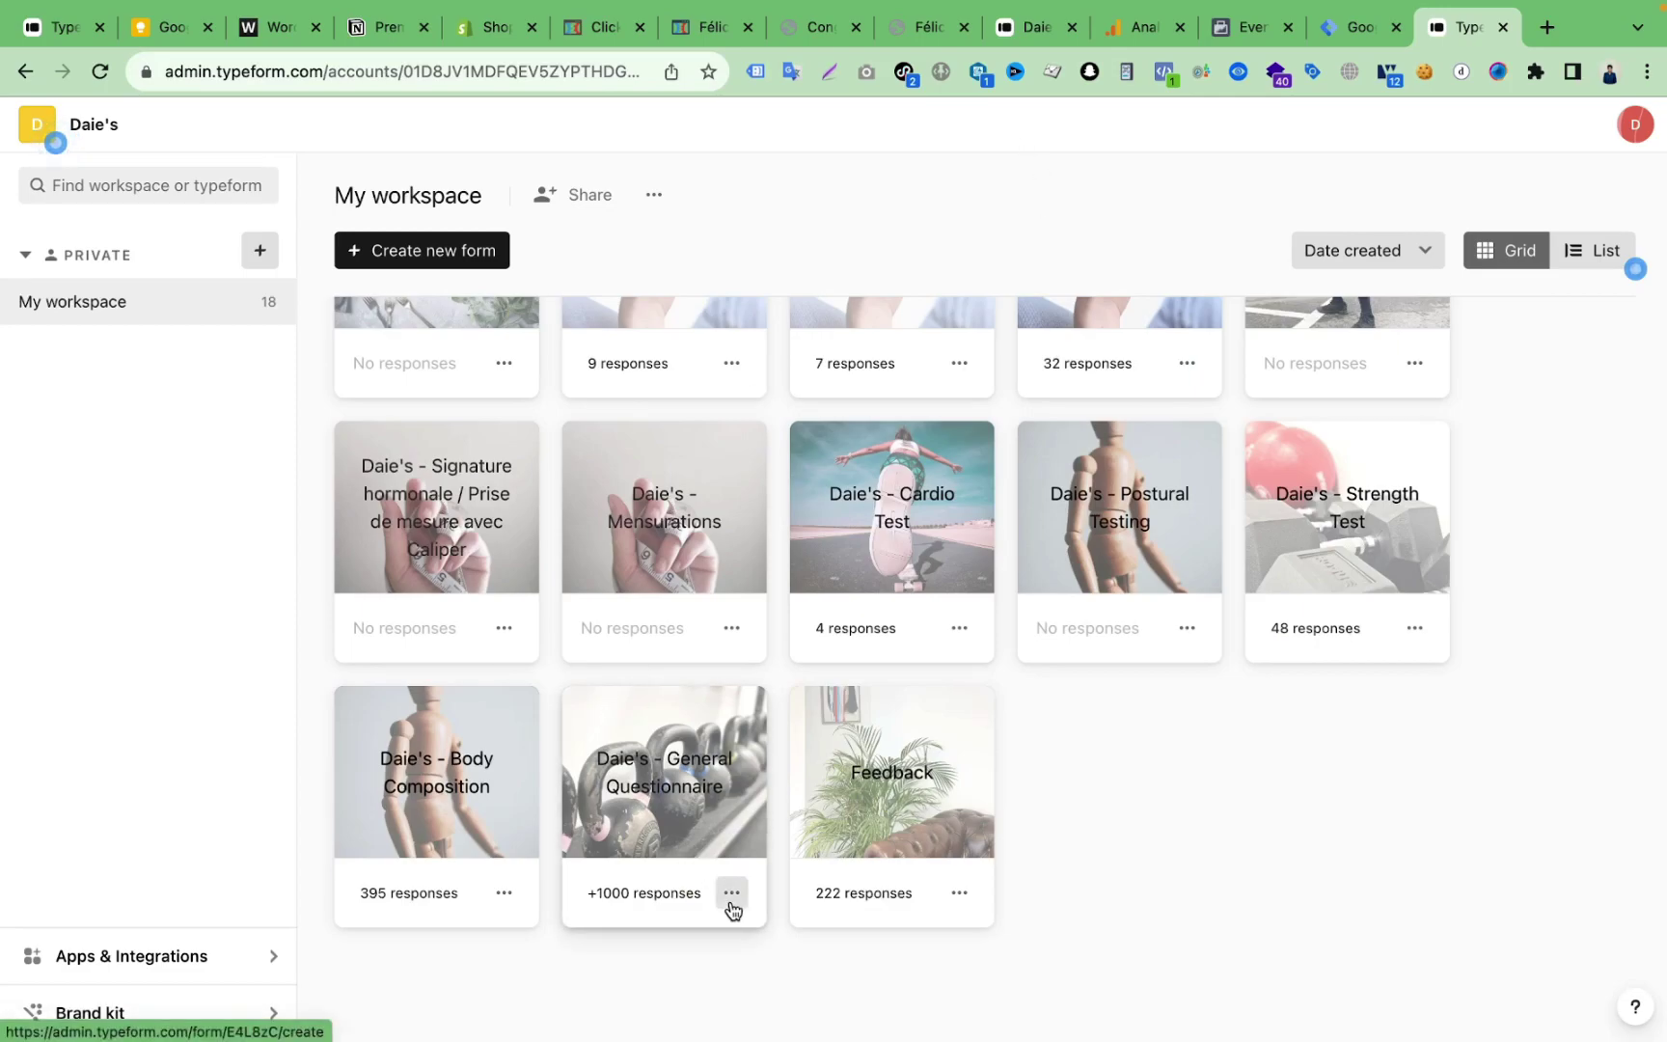
{"action": "left_click", "coordinate": [672, 781]}
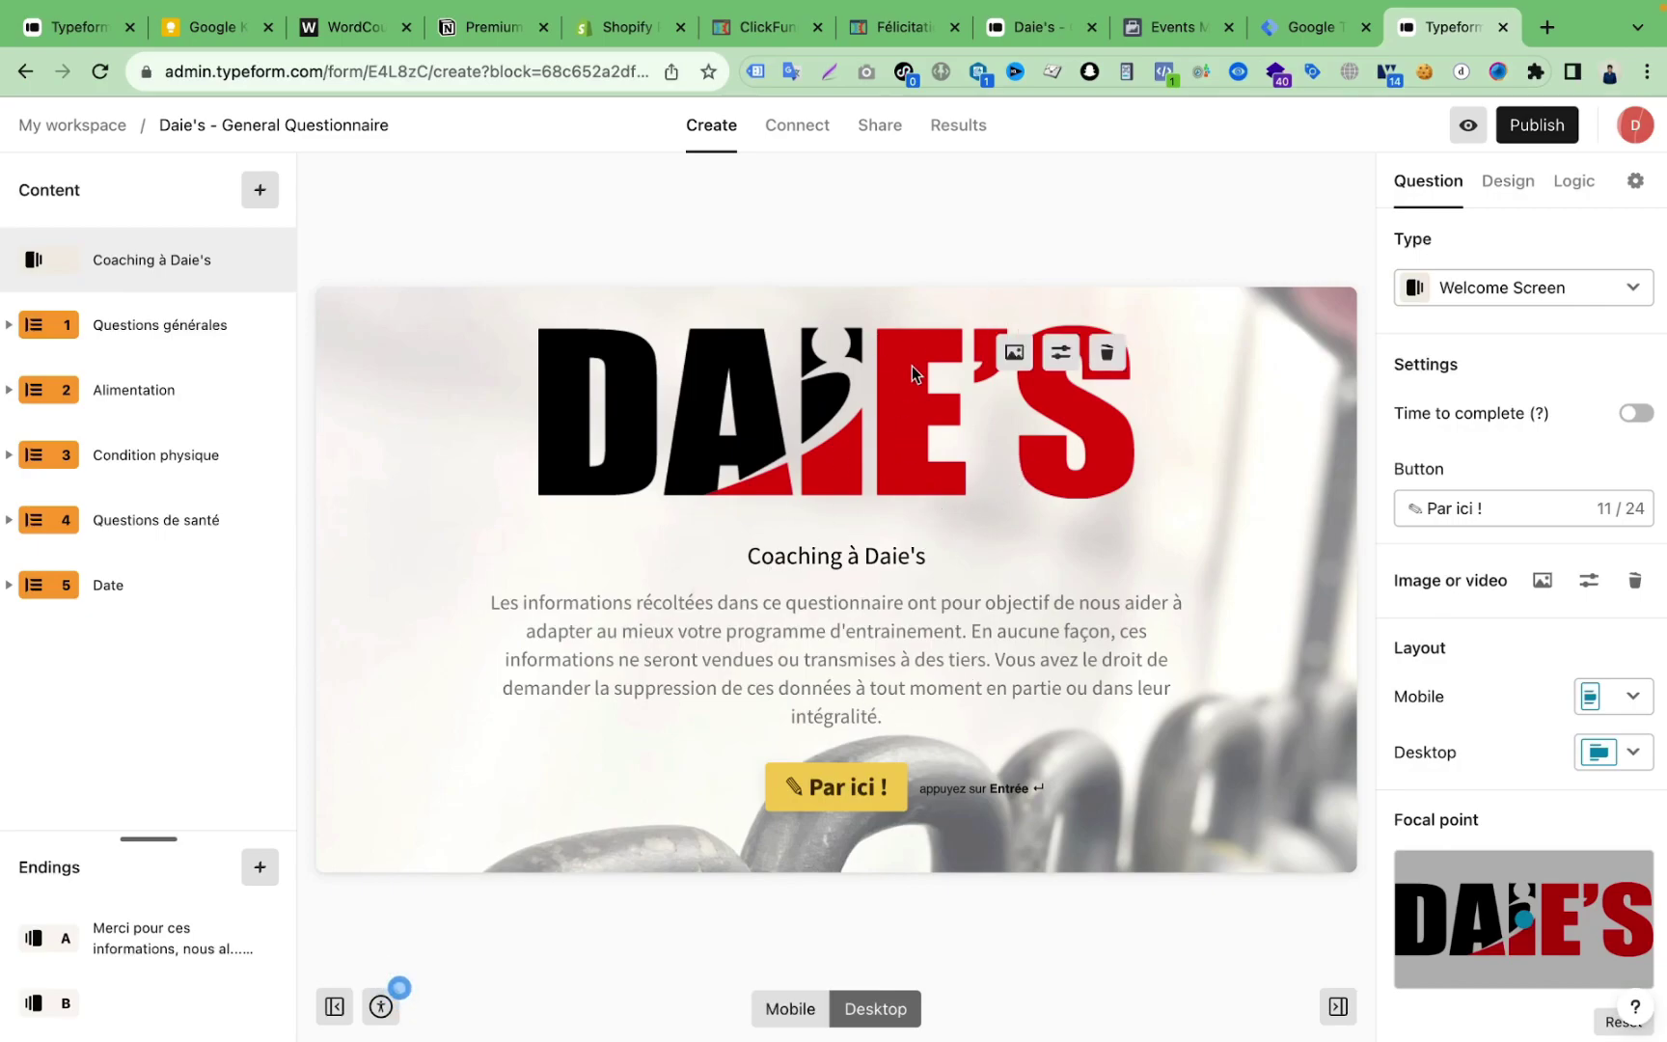
{"action": "key", "text": "ctrl+Up"}
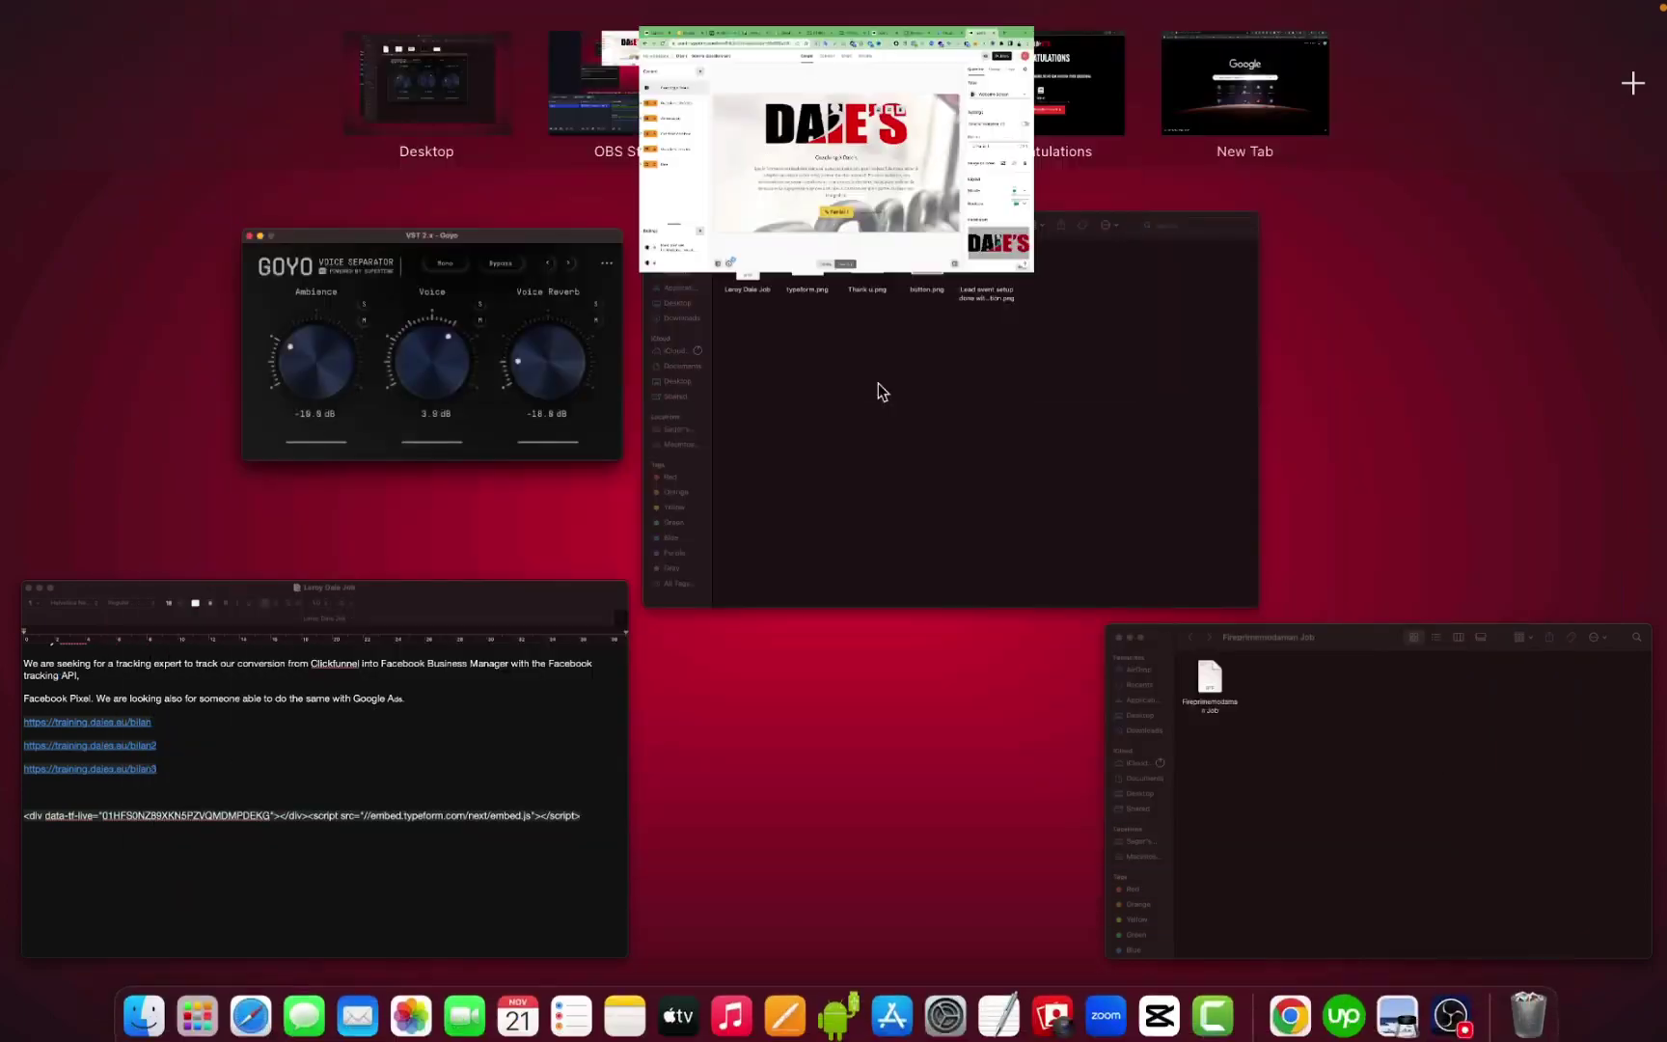
{"action": "left_click", "coordinate": [1014, 122]}
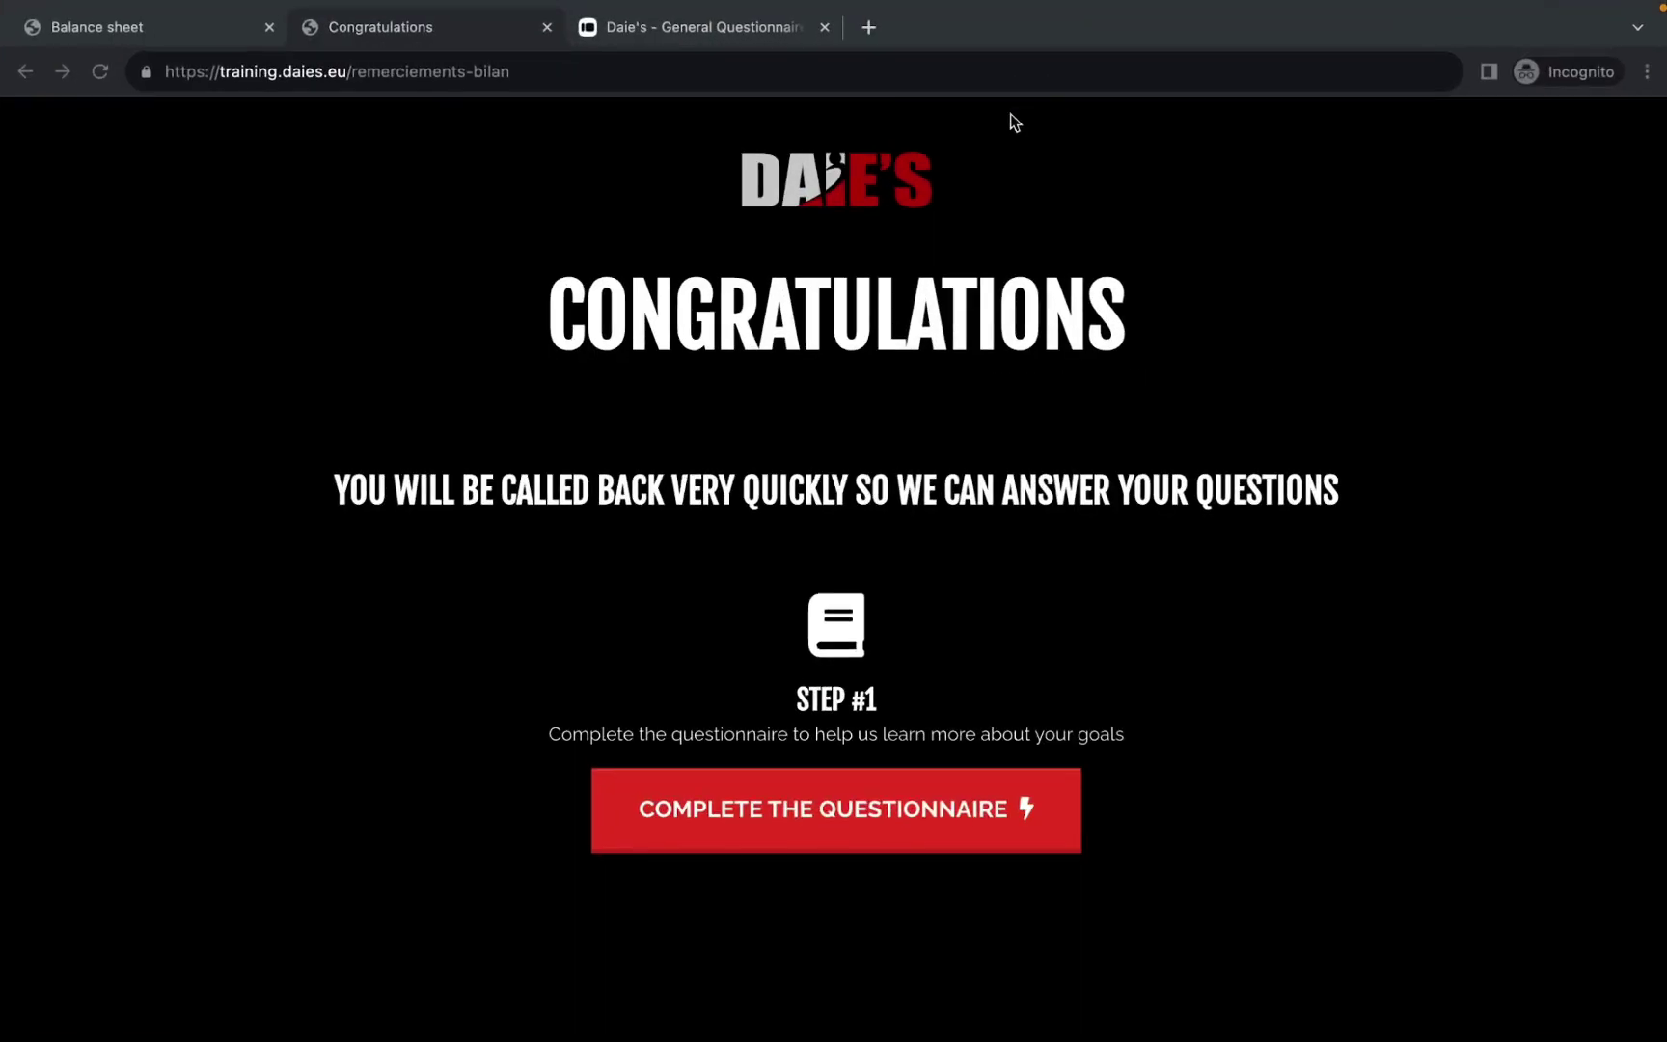
{"action": "left_click", "coordinate": [686, 29]}
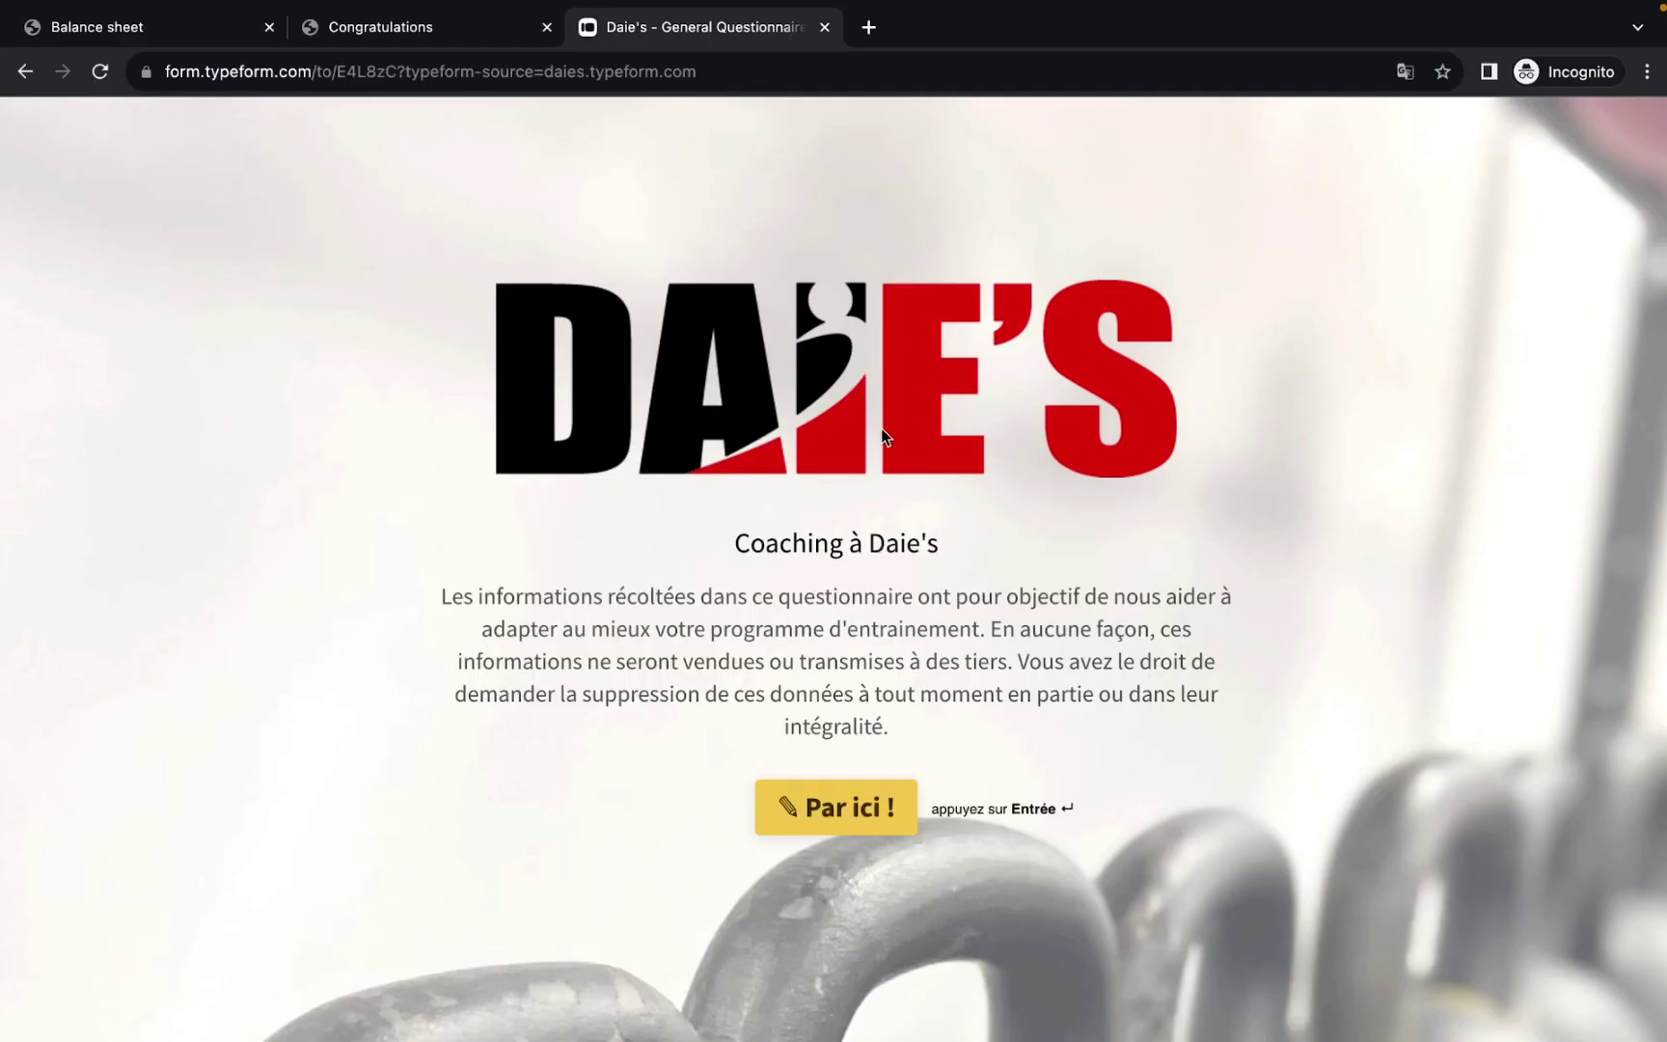
{"action": "key", "text": "ctrl+Up"}
{"action": "left_click", "coordinate": [833, 87]}
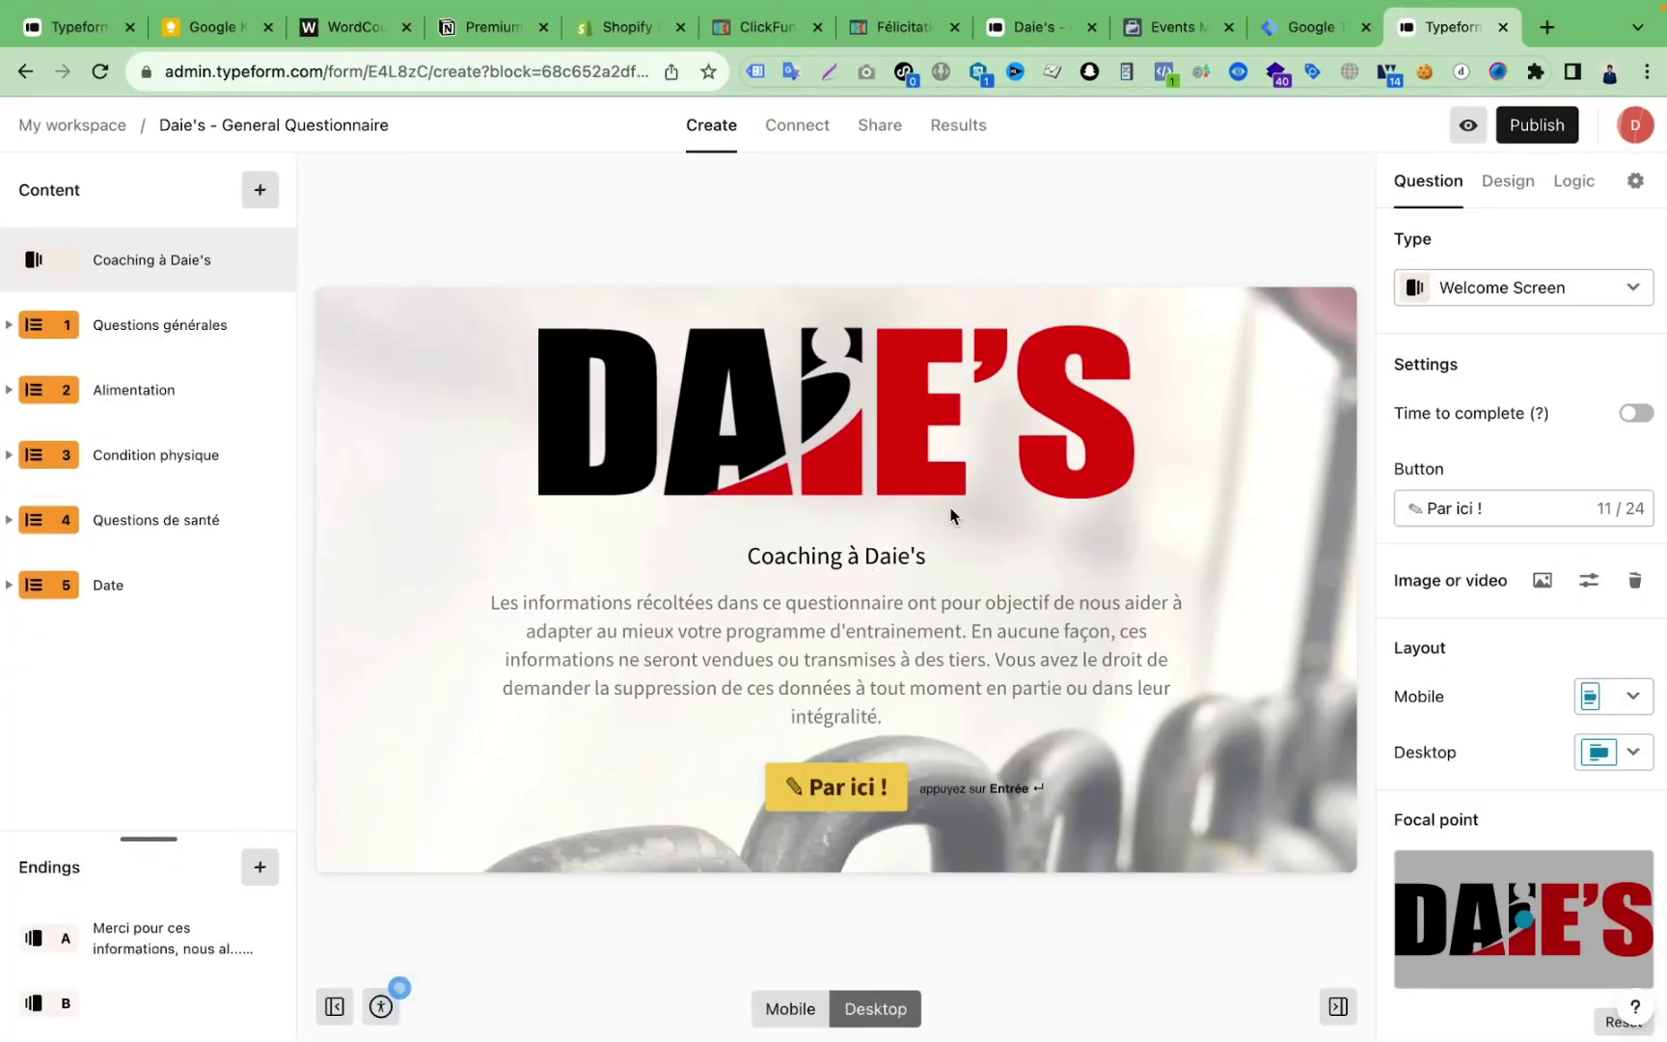
Step: Show the Share tab's Embed in a web page setup (Standard embed, 100% × 500 px)
{"action": "mouse_move", "coordinate": [978, 396]}
{"action": "left_click", "coordinate": [886, 136]}
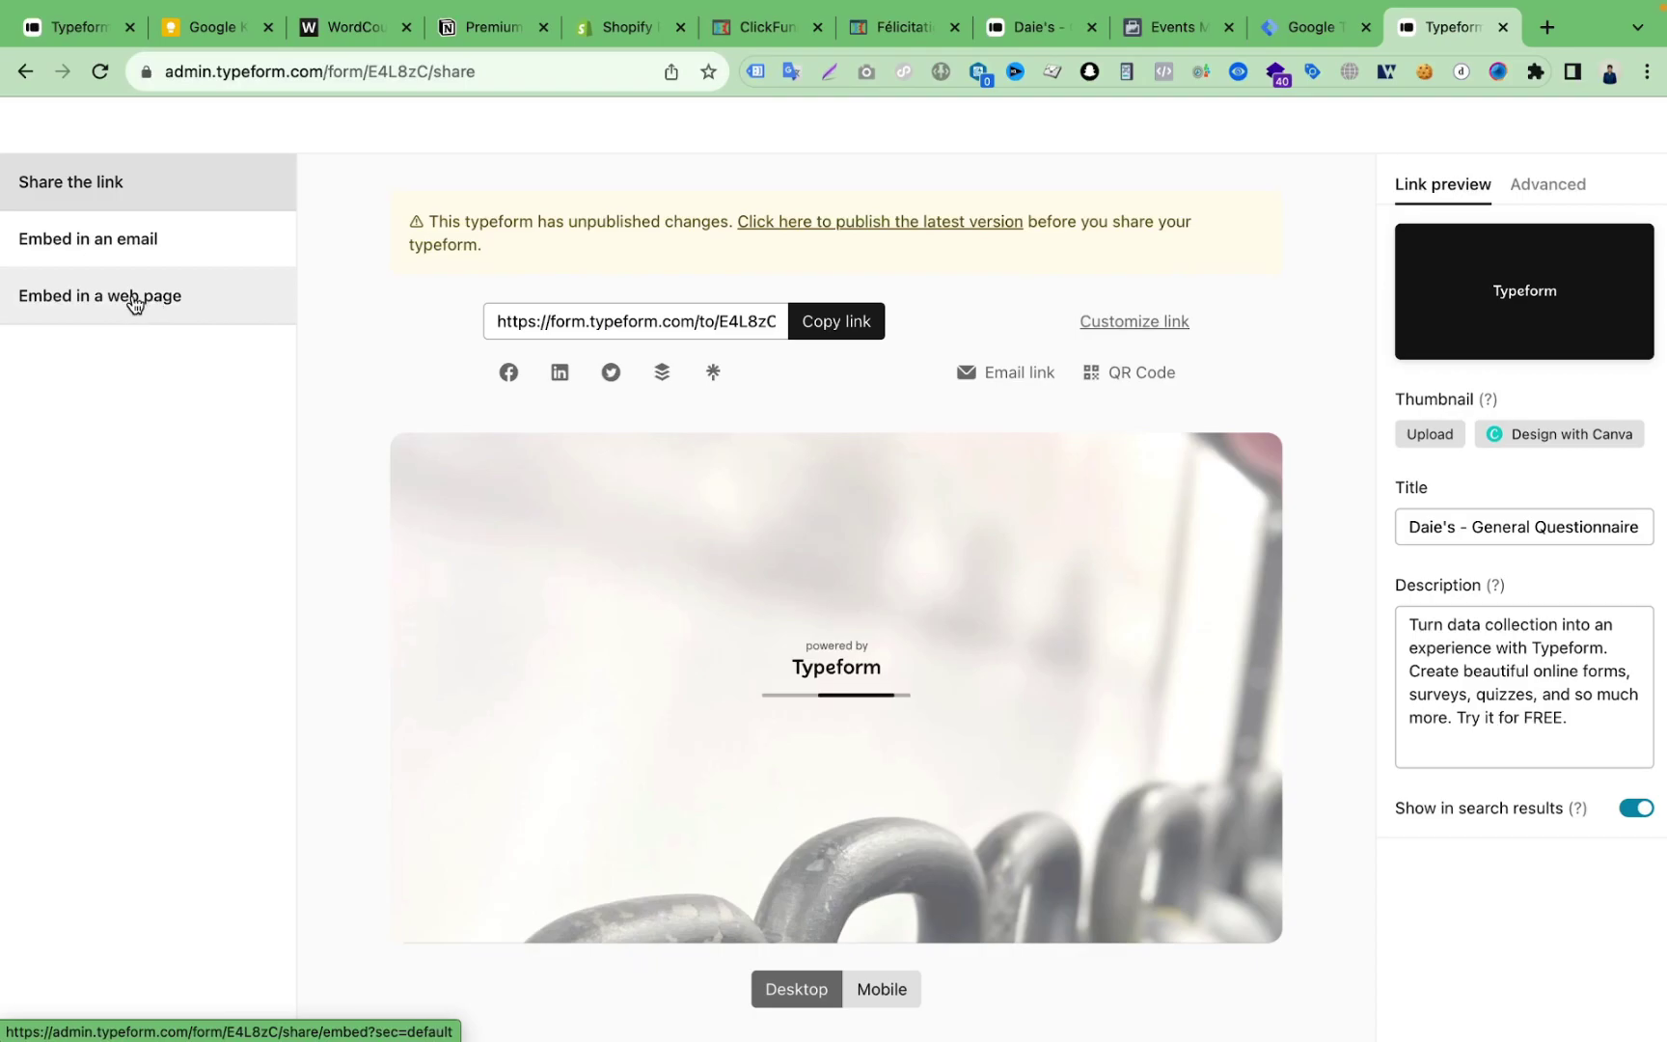
{"action": "left_click", "coordinate": [134, 301]}
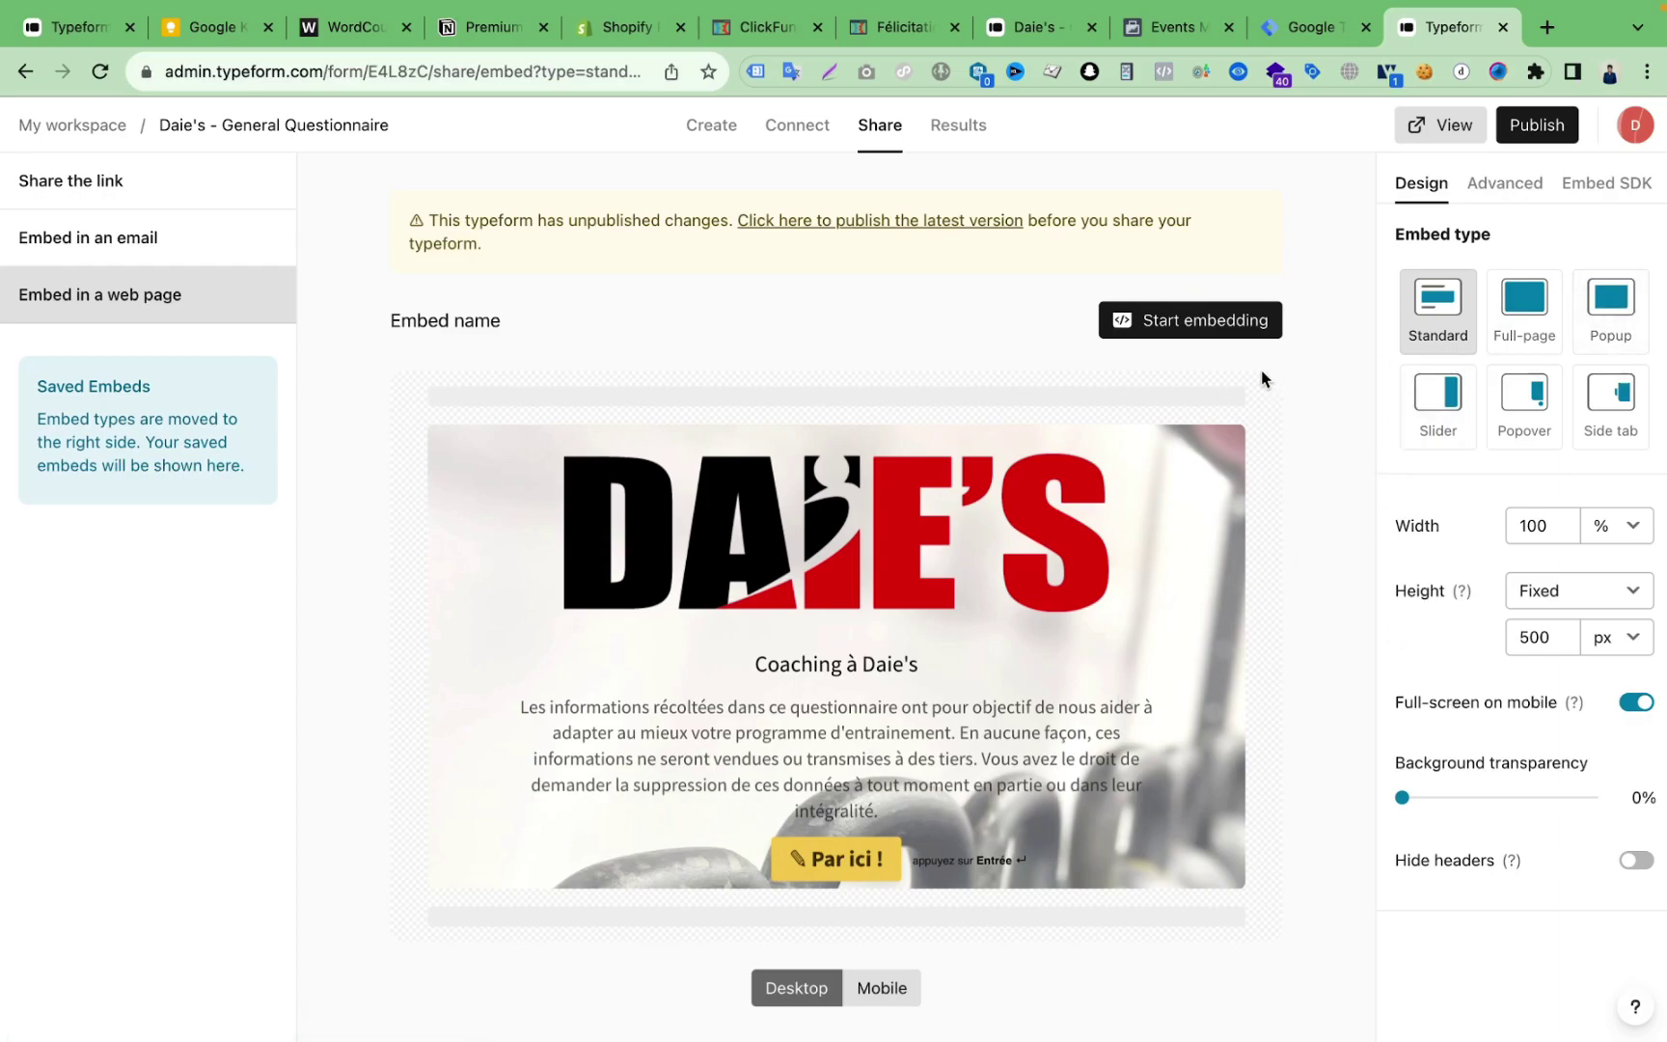
Step: Start a Standard-type web-page embed of the General Questionnaire in Typeform
{"action": "left_click", "coordinate": [880, 29]}
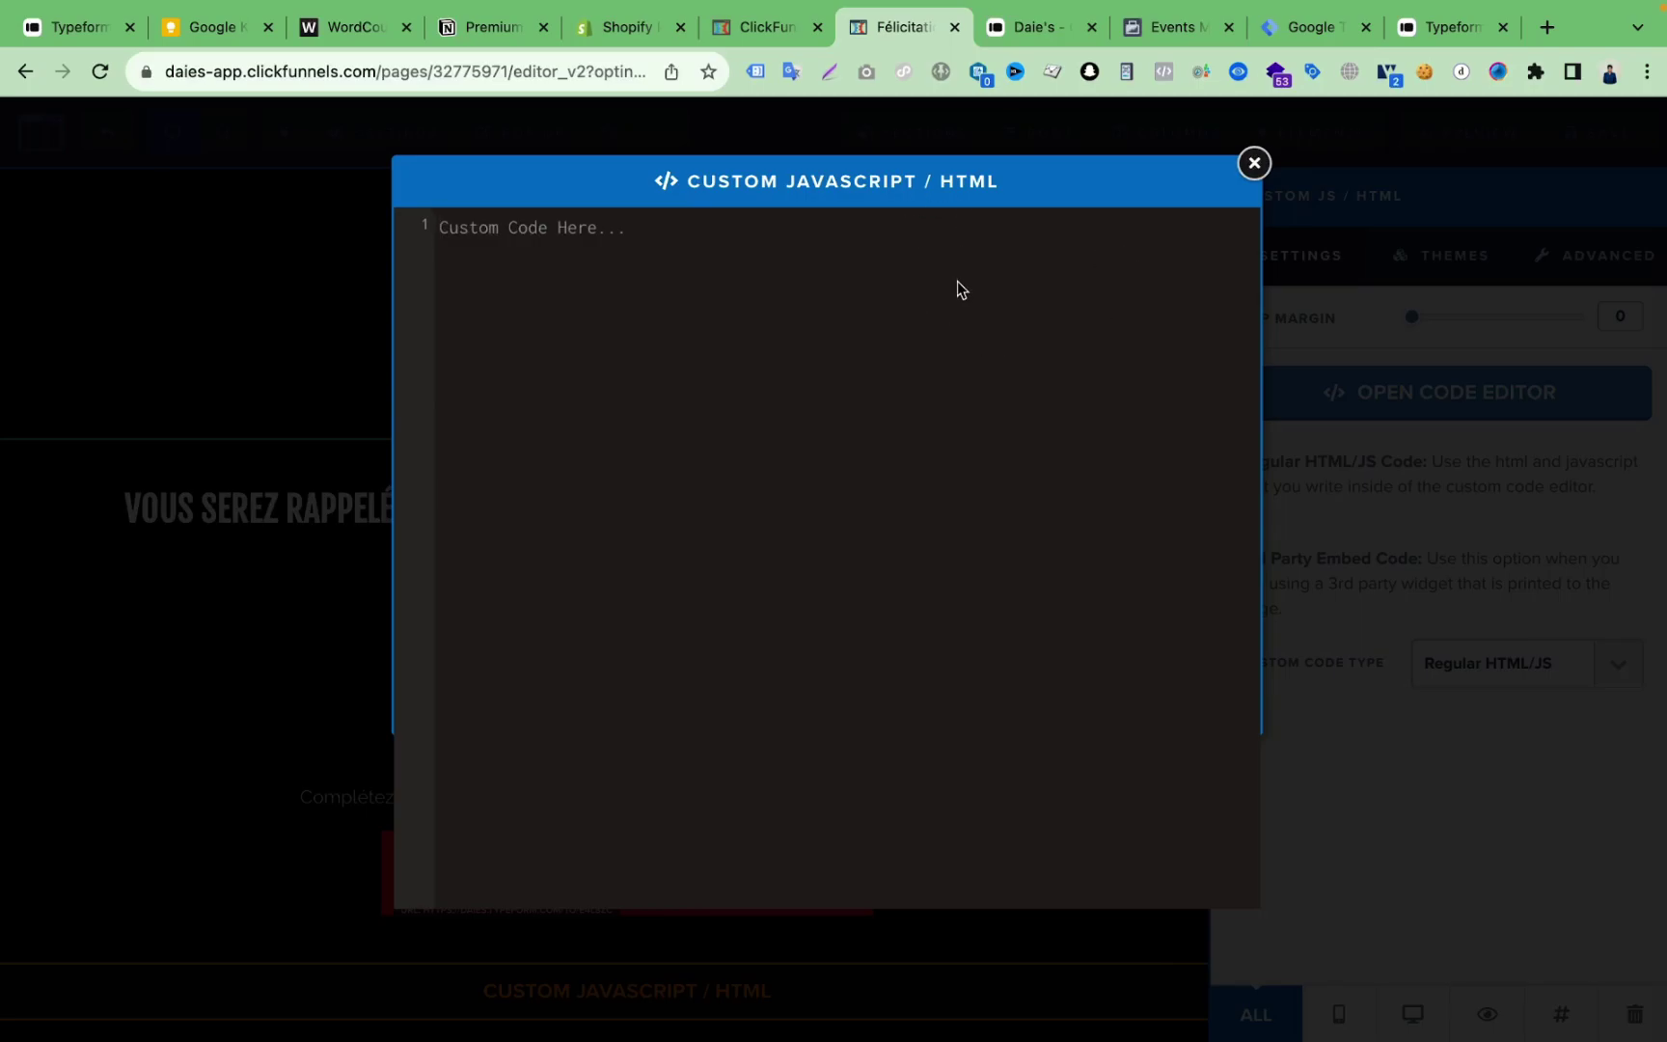
{"action": "left_click", "coordinate": [1447, 29]}
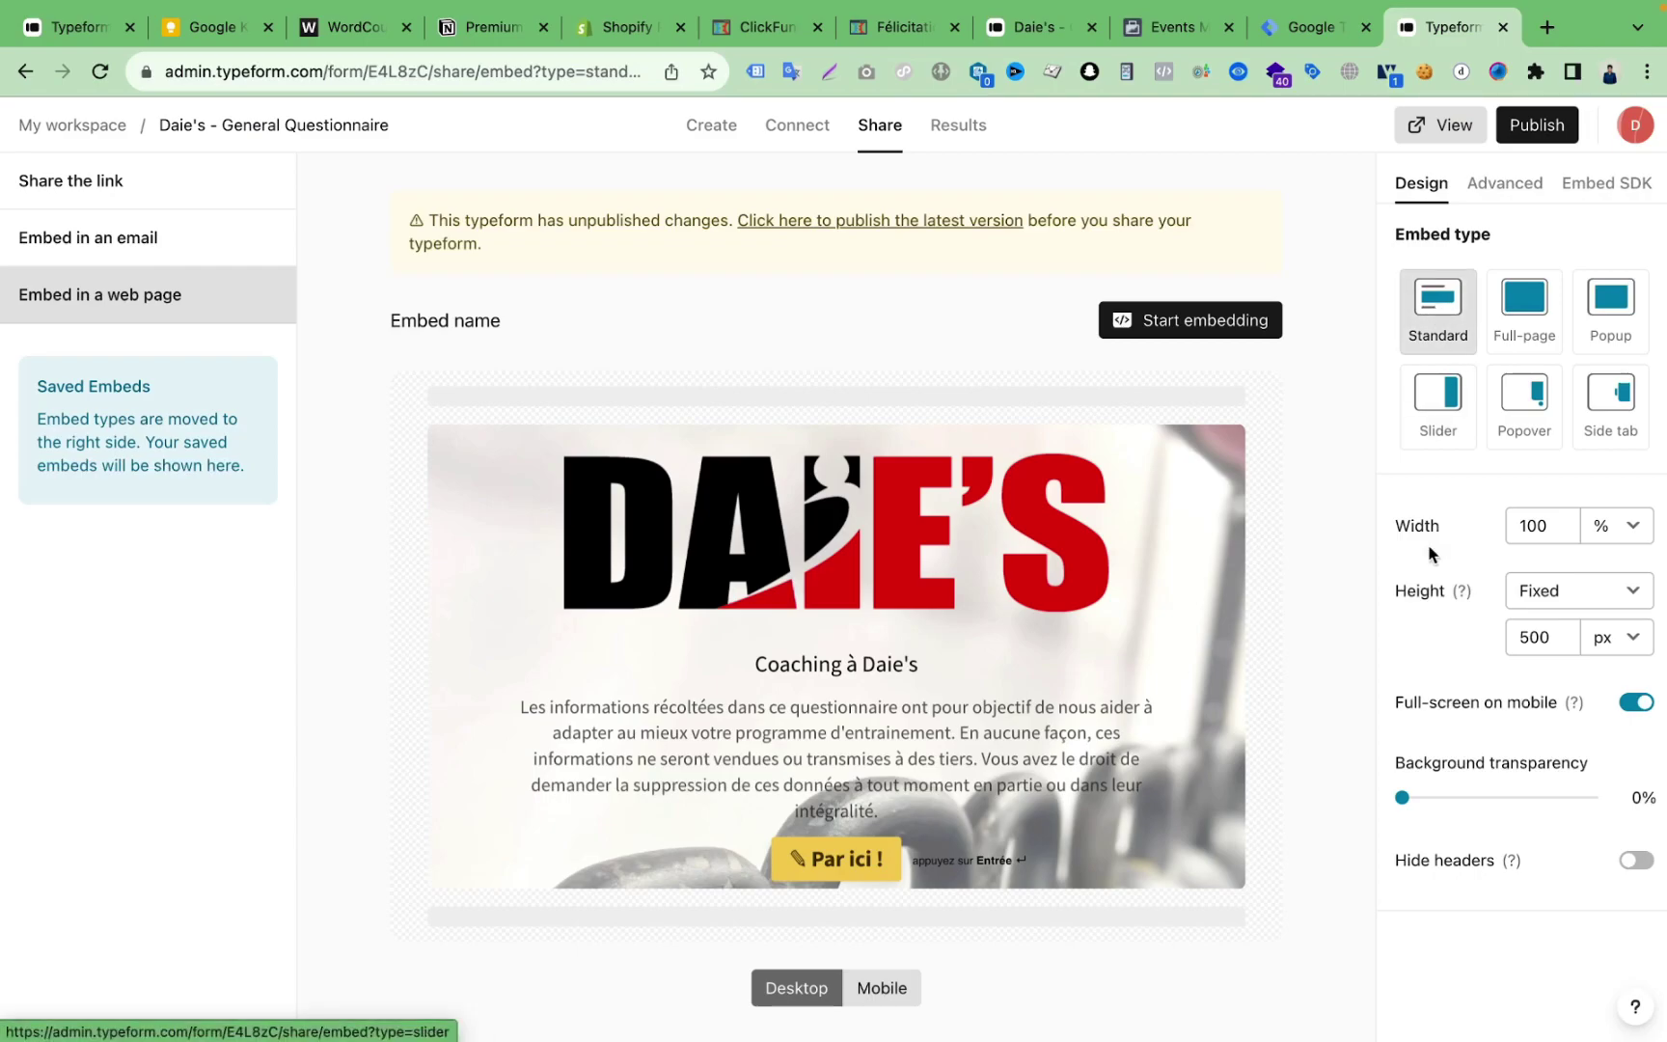
{"action": "scroll", "coordinate": [1447, 588], "scroll_direction": "down", "scroll_amount": 1}
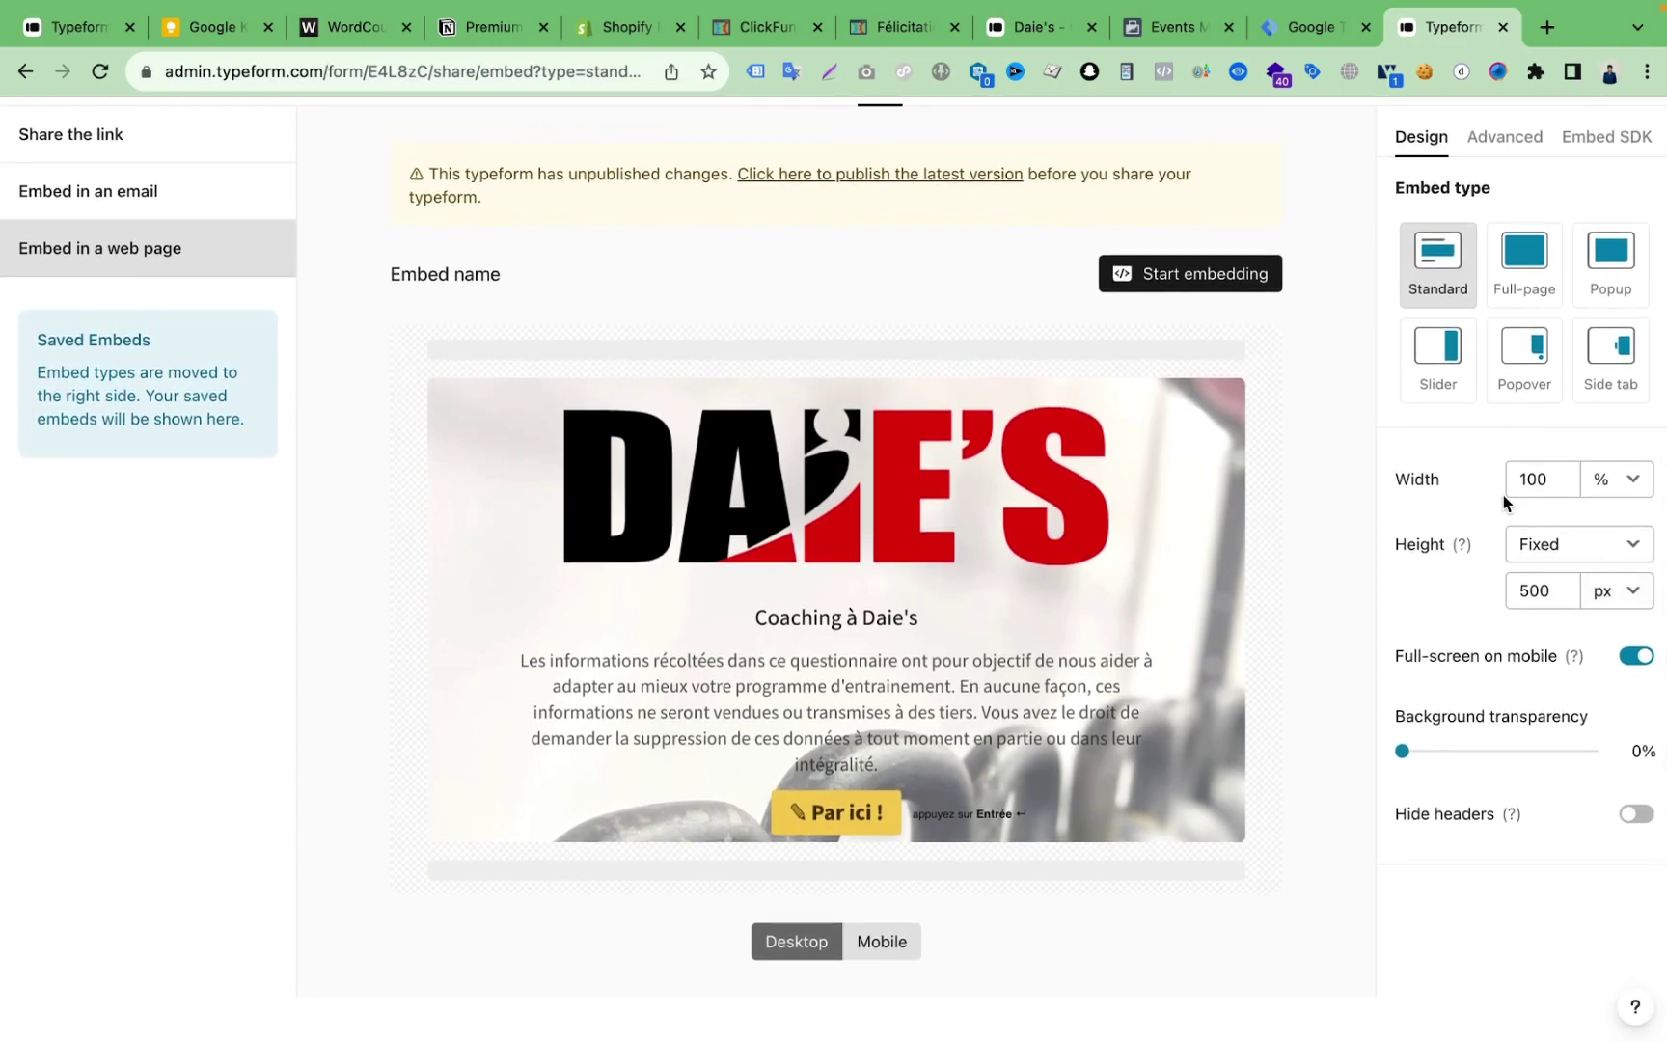
{"action": "scroll", "coordinate": [1505, 502], "scroll_direction": "up", "scroll_amount": 1}
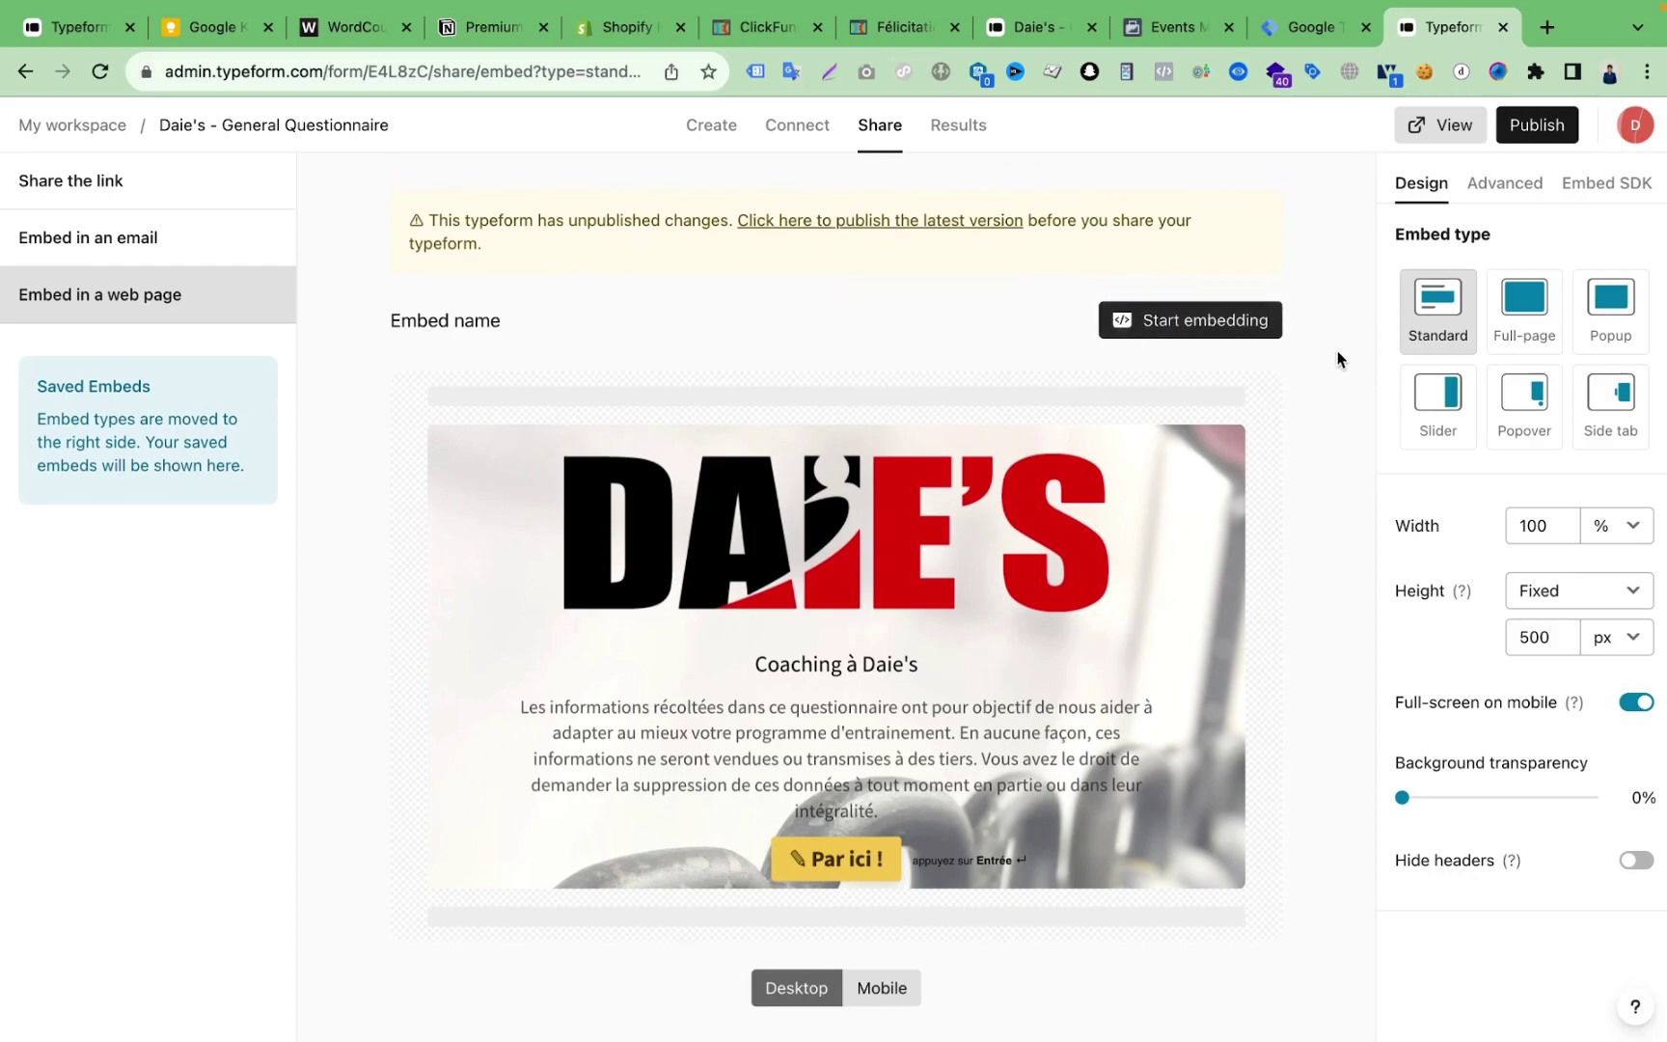
{"action": "left_click", "coordinate": [1189, 322]}
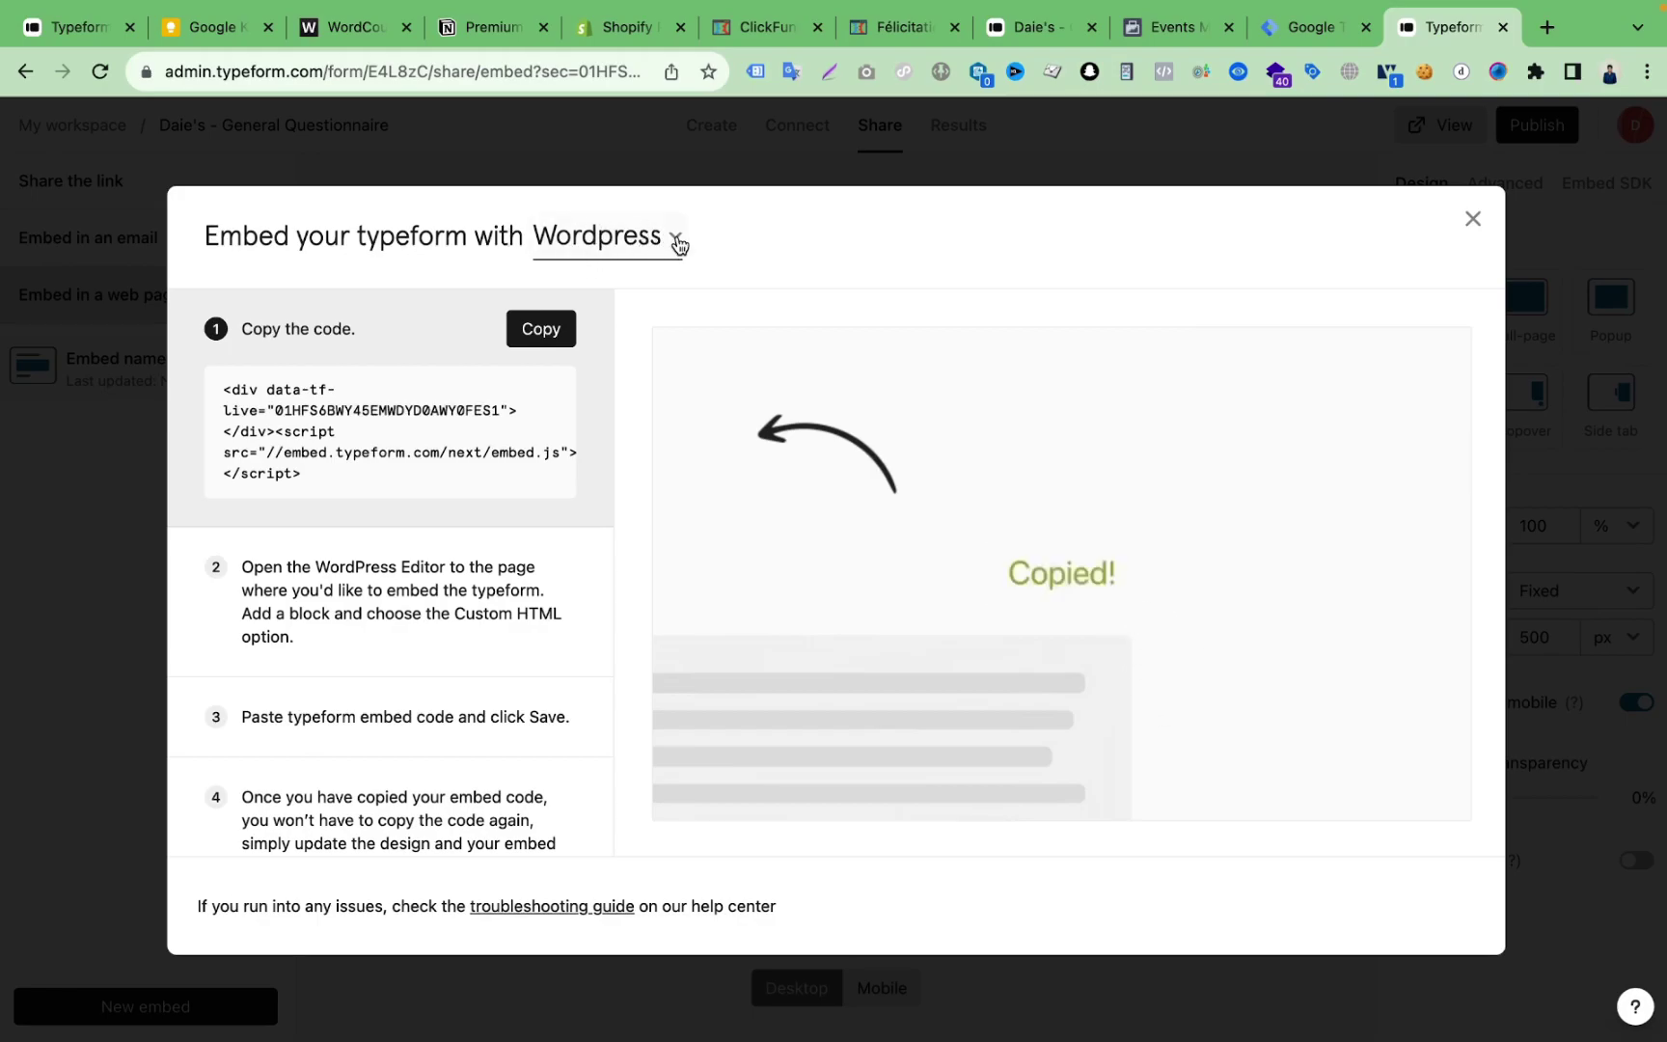
Step: Switch the embed platform from Wordpress to General embeds and copy the questionnaire's embed code
{"action": "left_click", "coordinate": [621, 237]}
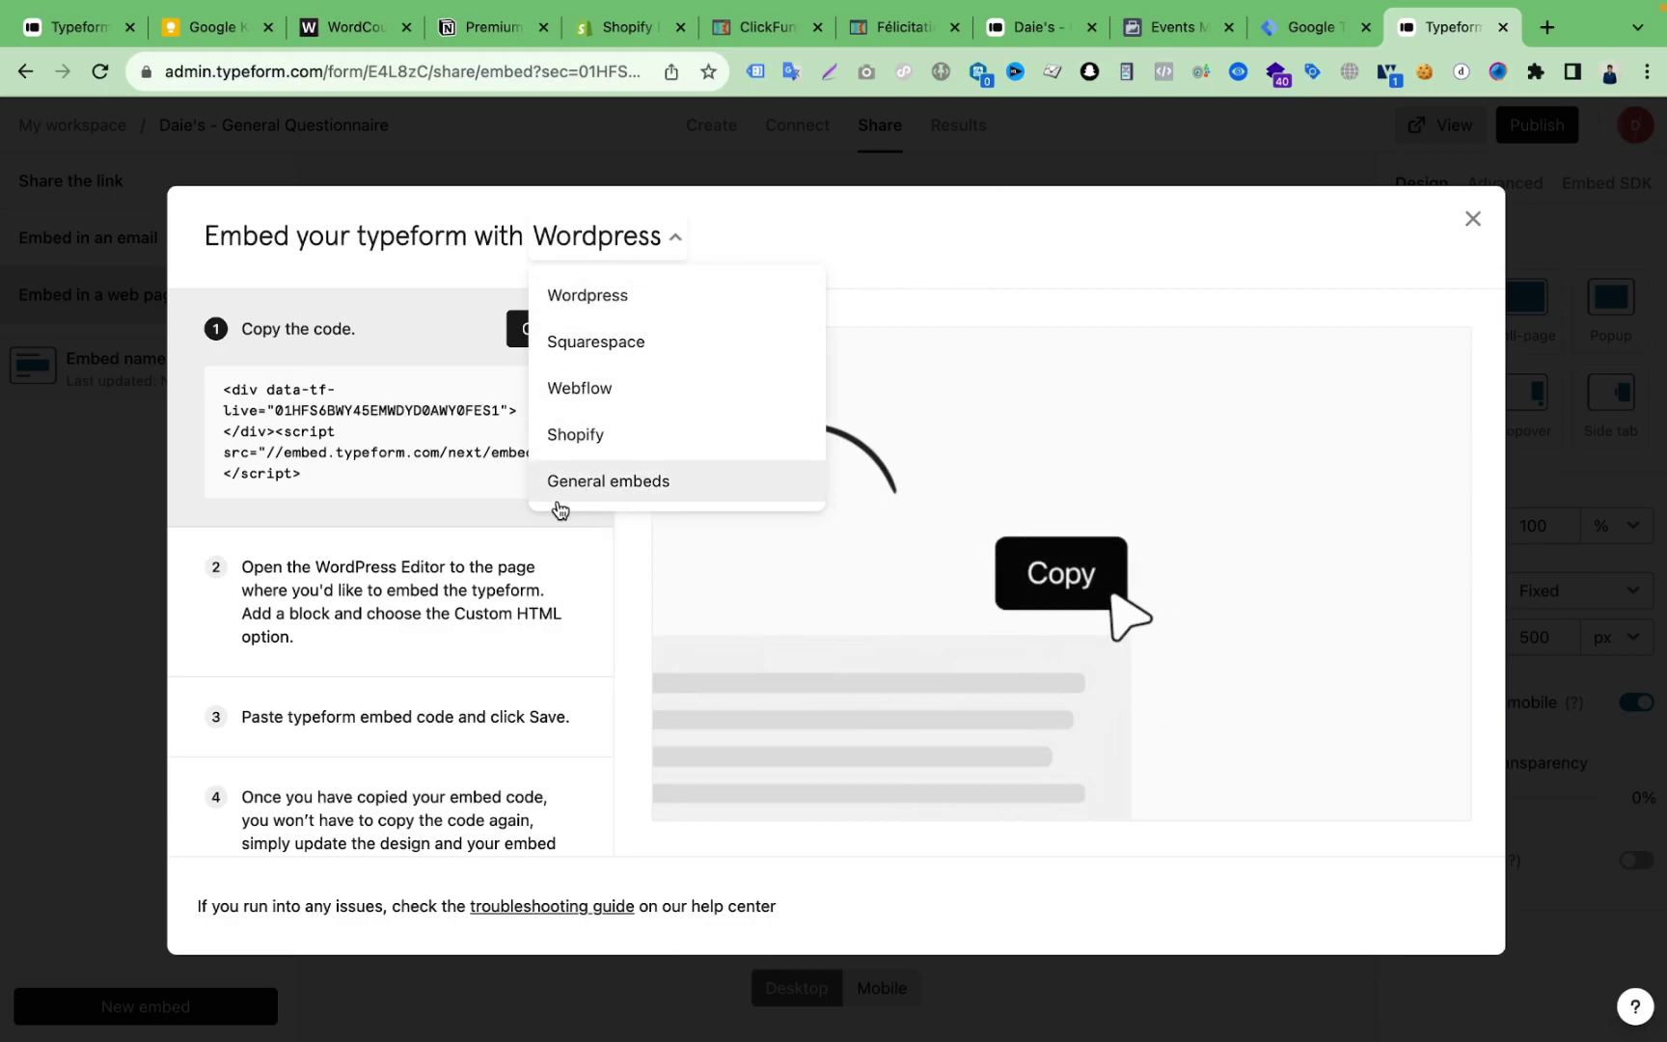
{"action": "left_click", "coordinate": [660, 487]}
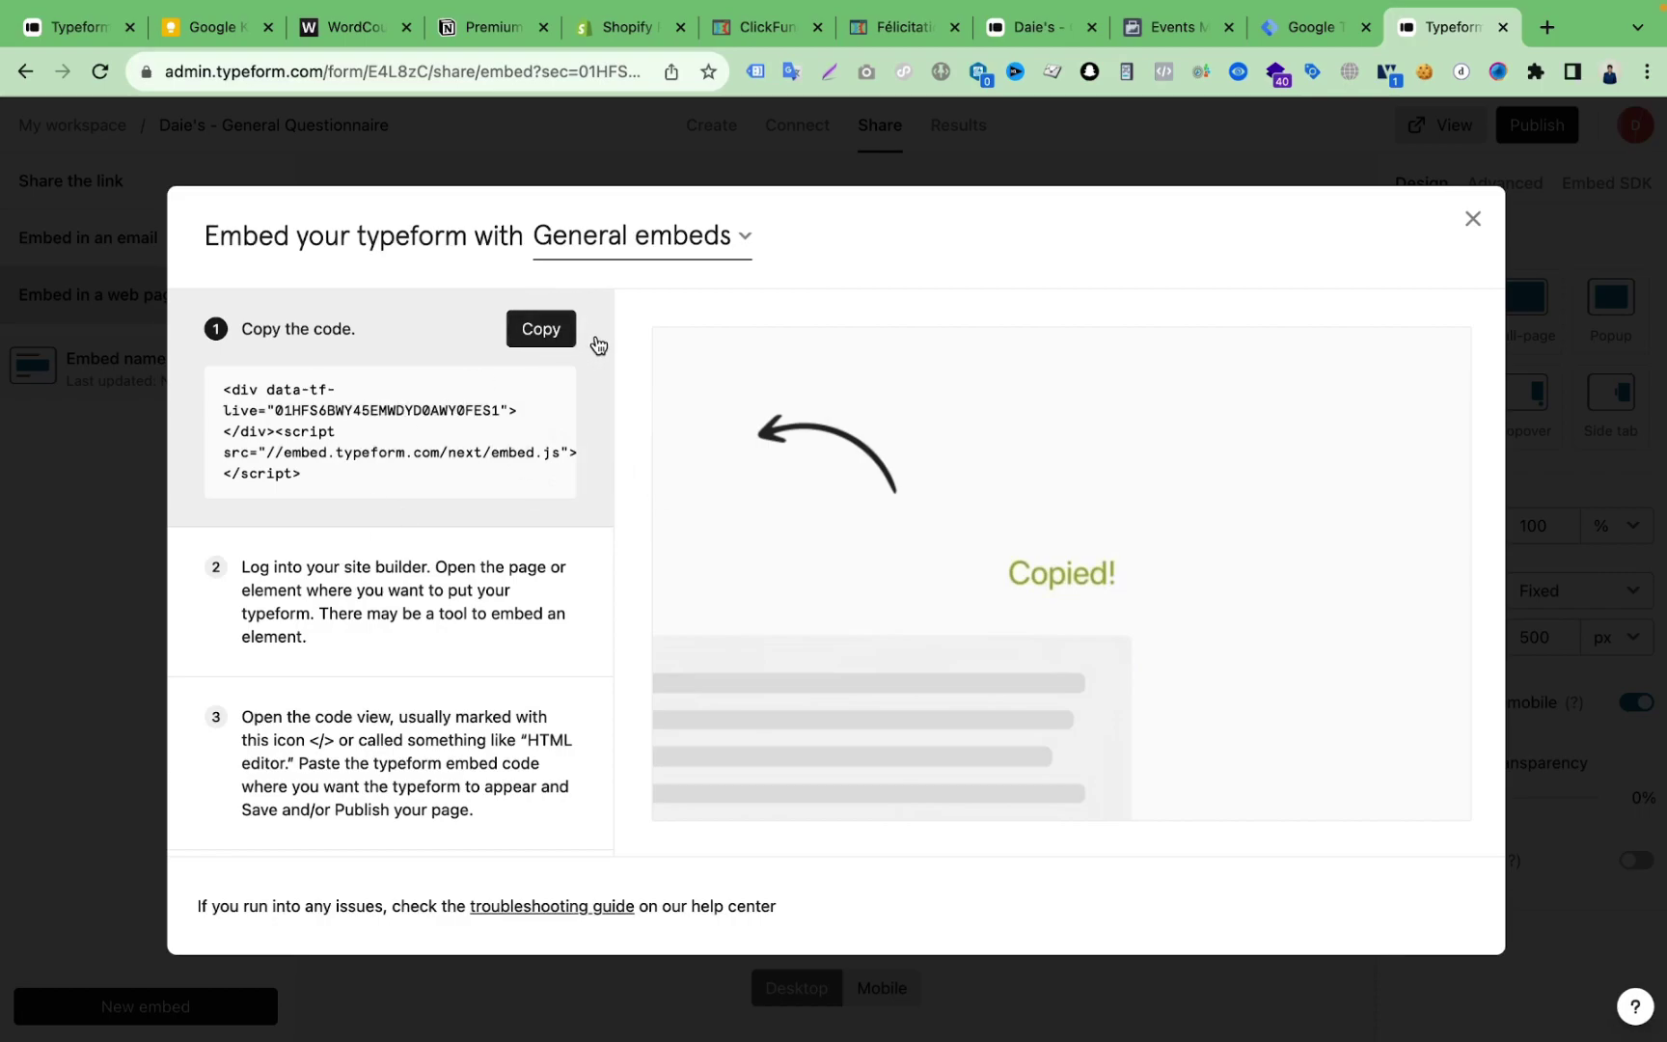
{"action": "left_click", "coordinate": [541, 328]}
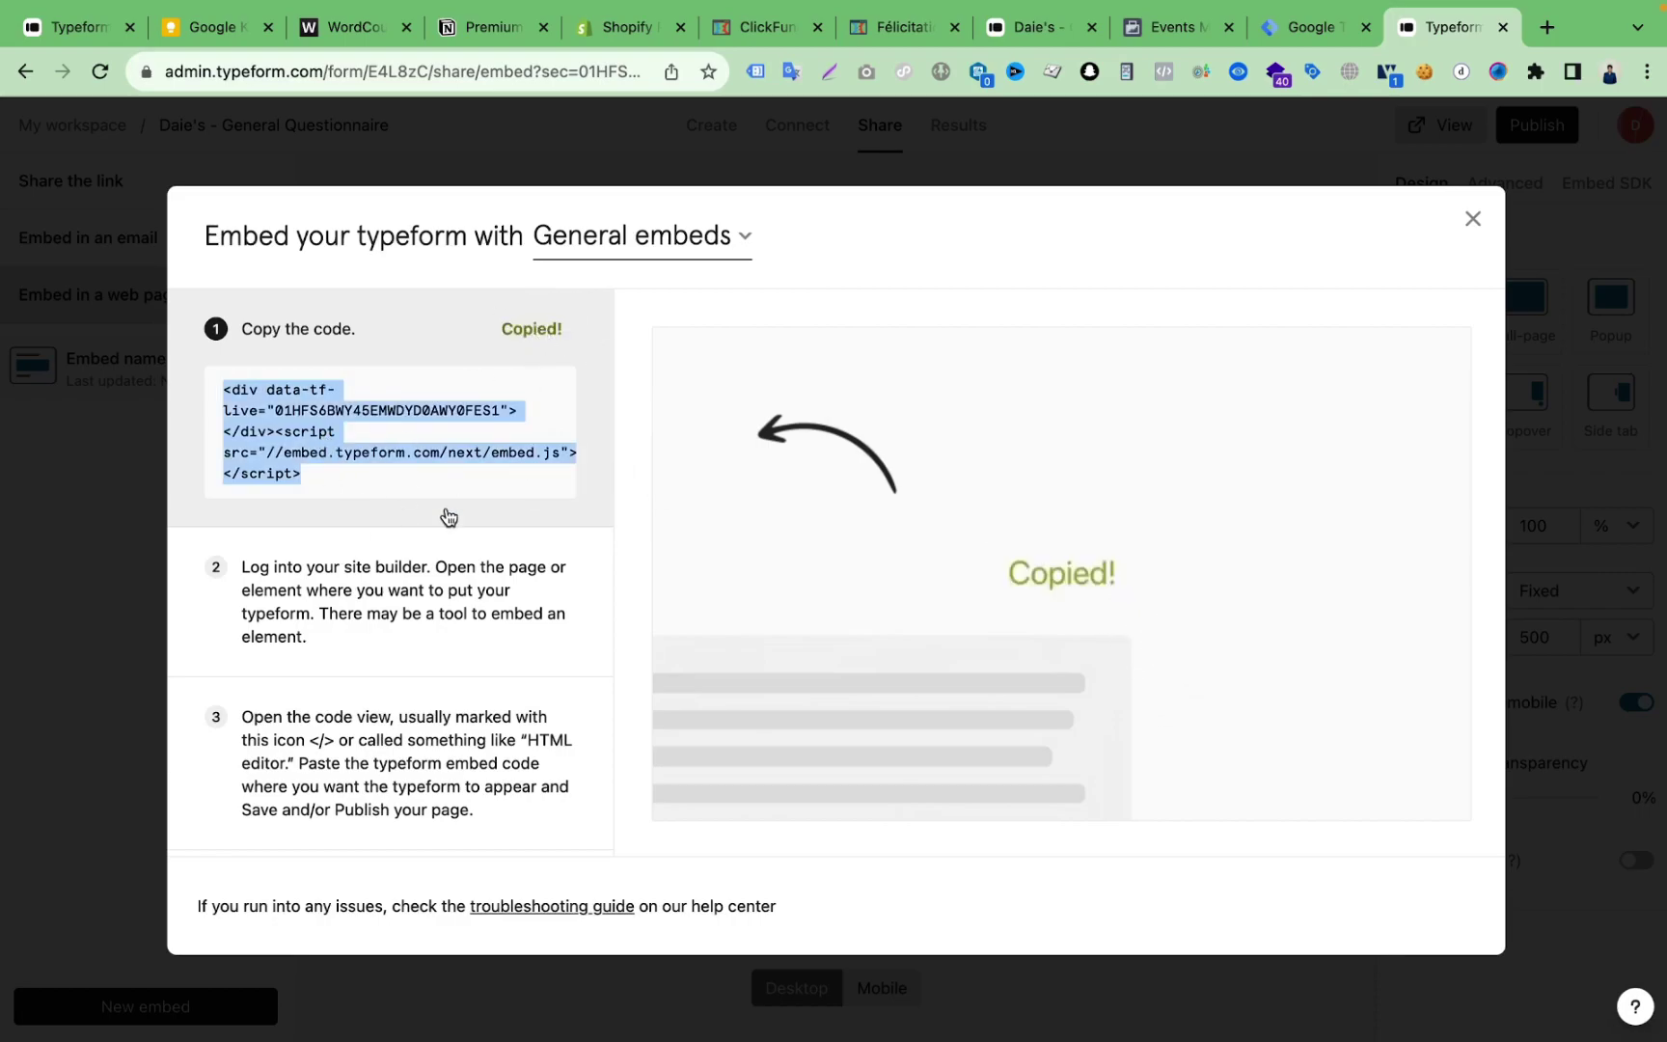
{"action": "scroll", "coordinate": [417, 536], "scroll_direction": "down", "scroll_amount": 3}
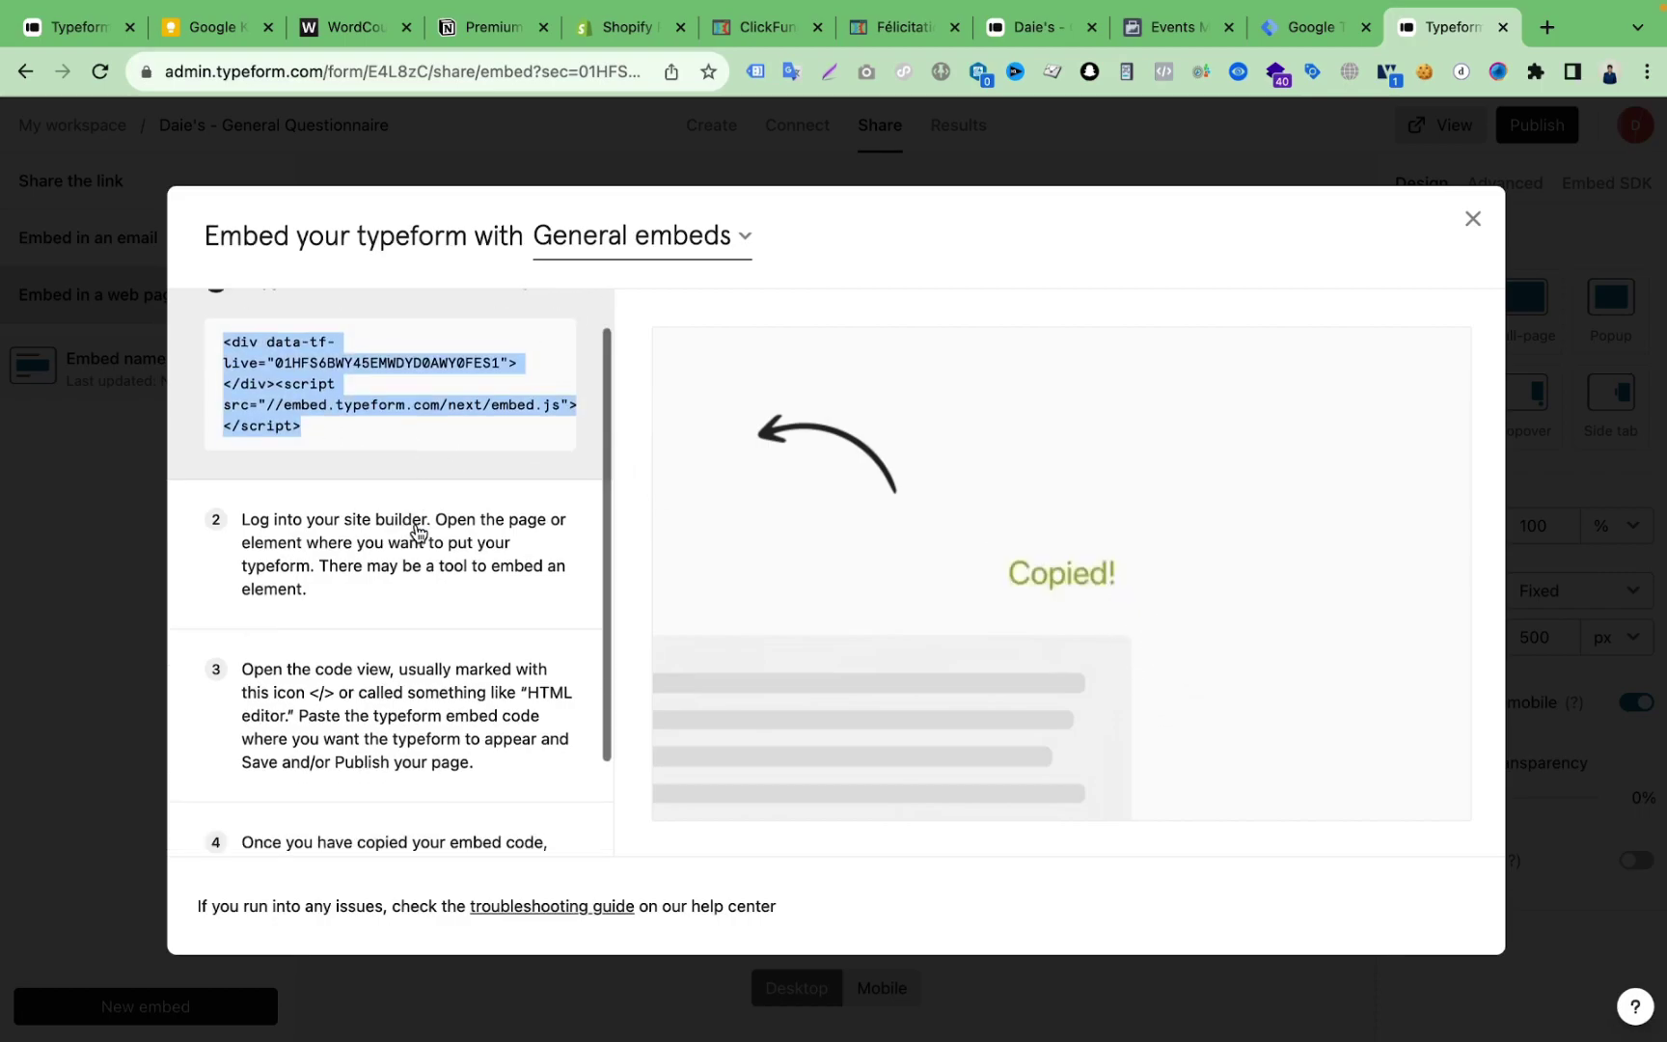
{"action": "left_click", "coordinate": [900, 31]}
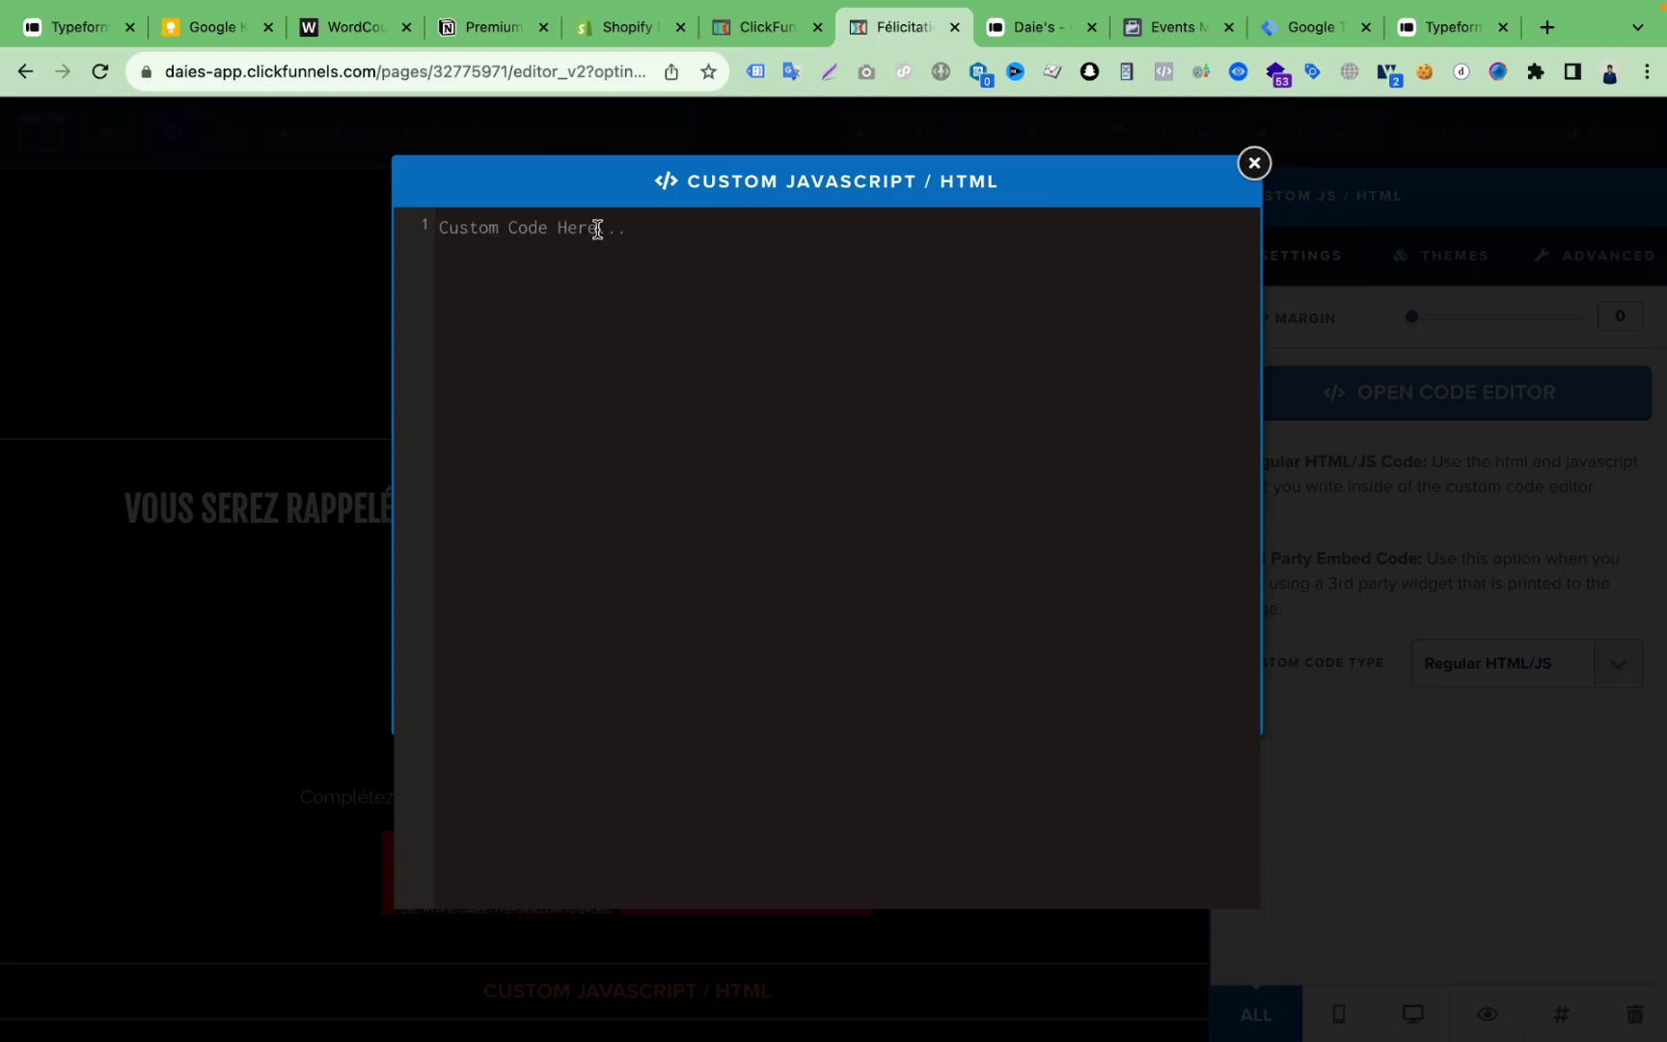
Step: Paste the Typeform embed code into the Custom JS/HTML editor, close it, and review the page
{"action": "key", "text": "super+v"}
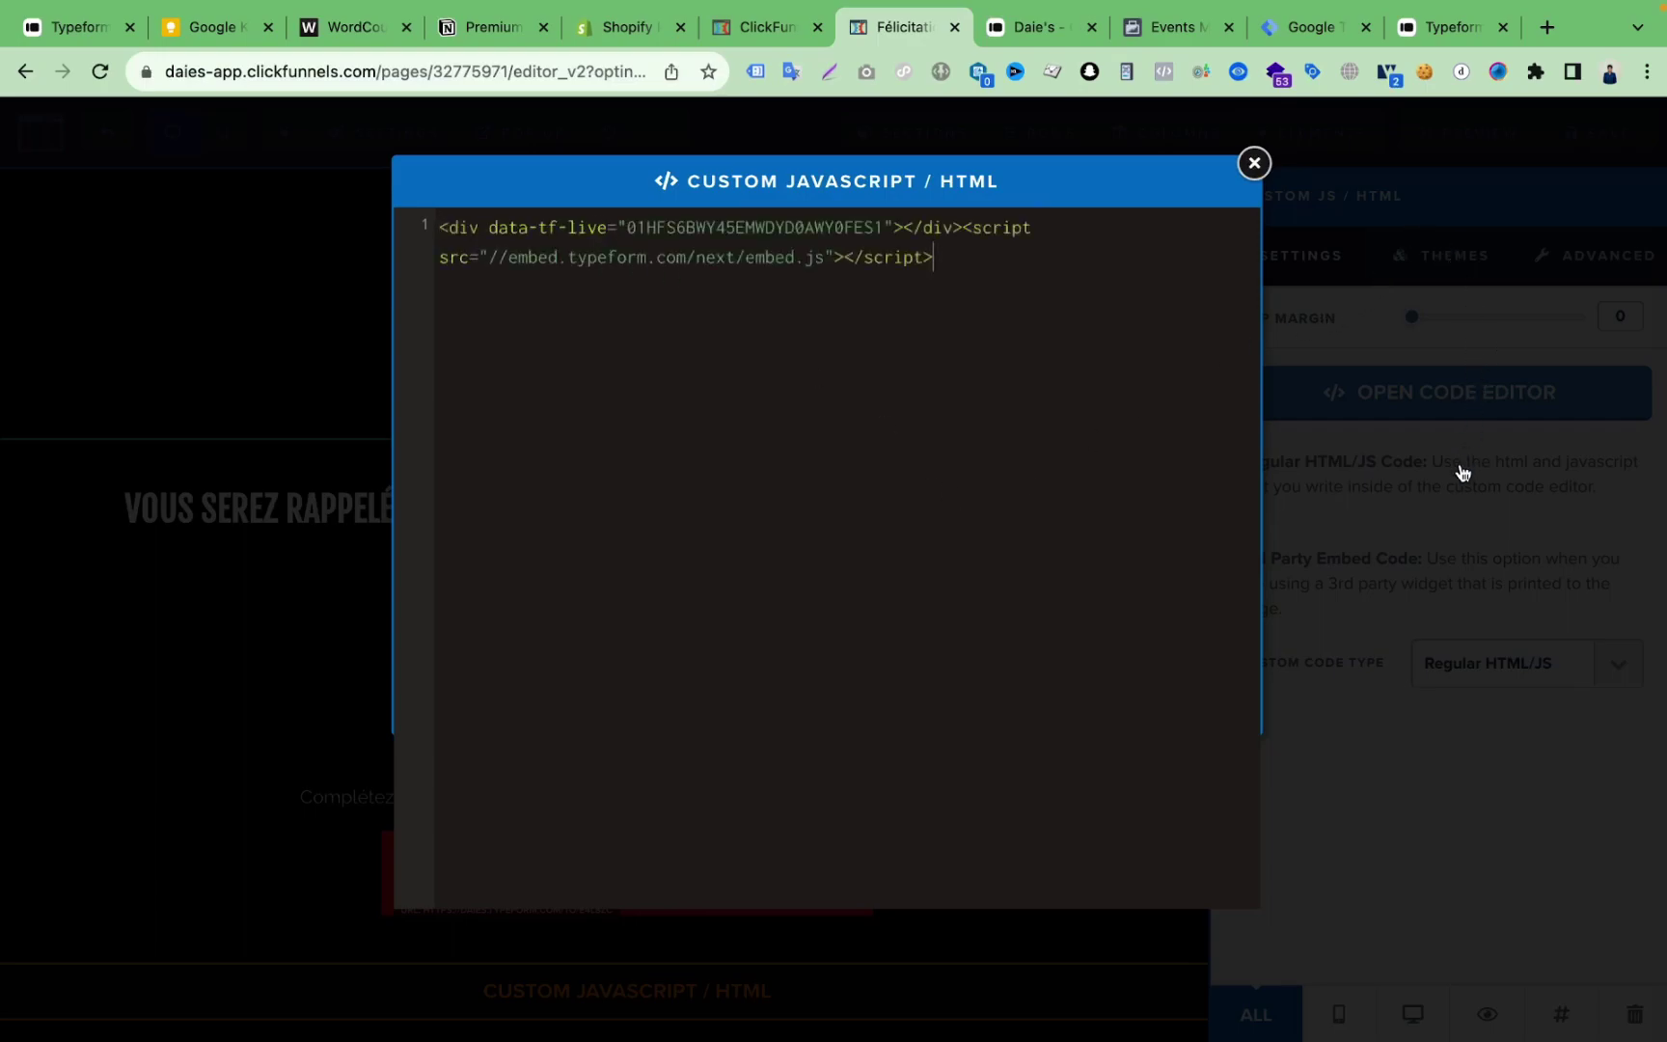
{"action": "left_click", "coordinate": [1414, 764]}
{"action": "scroll", "coordinate": [1136, 697], "scroll_direction": "down", "scroll_amount": 1}
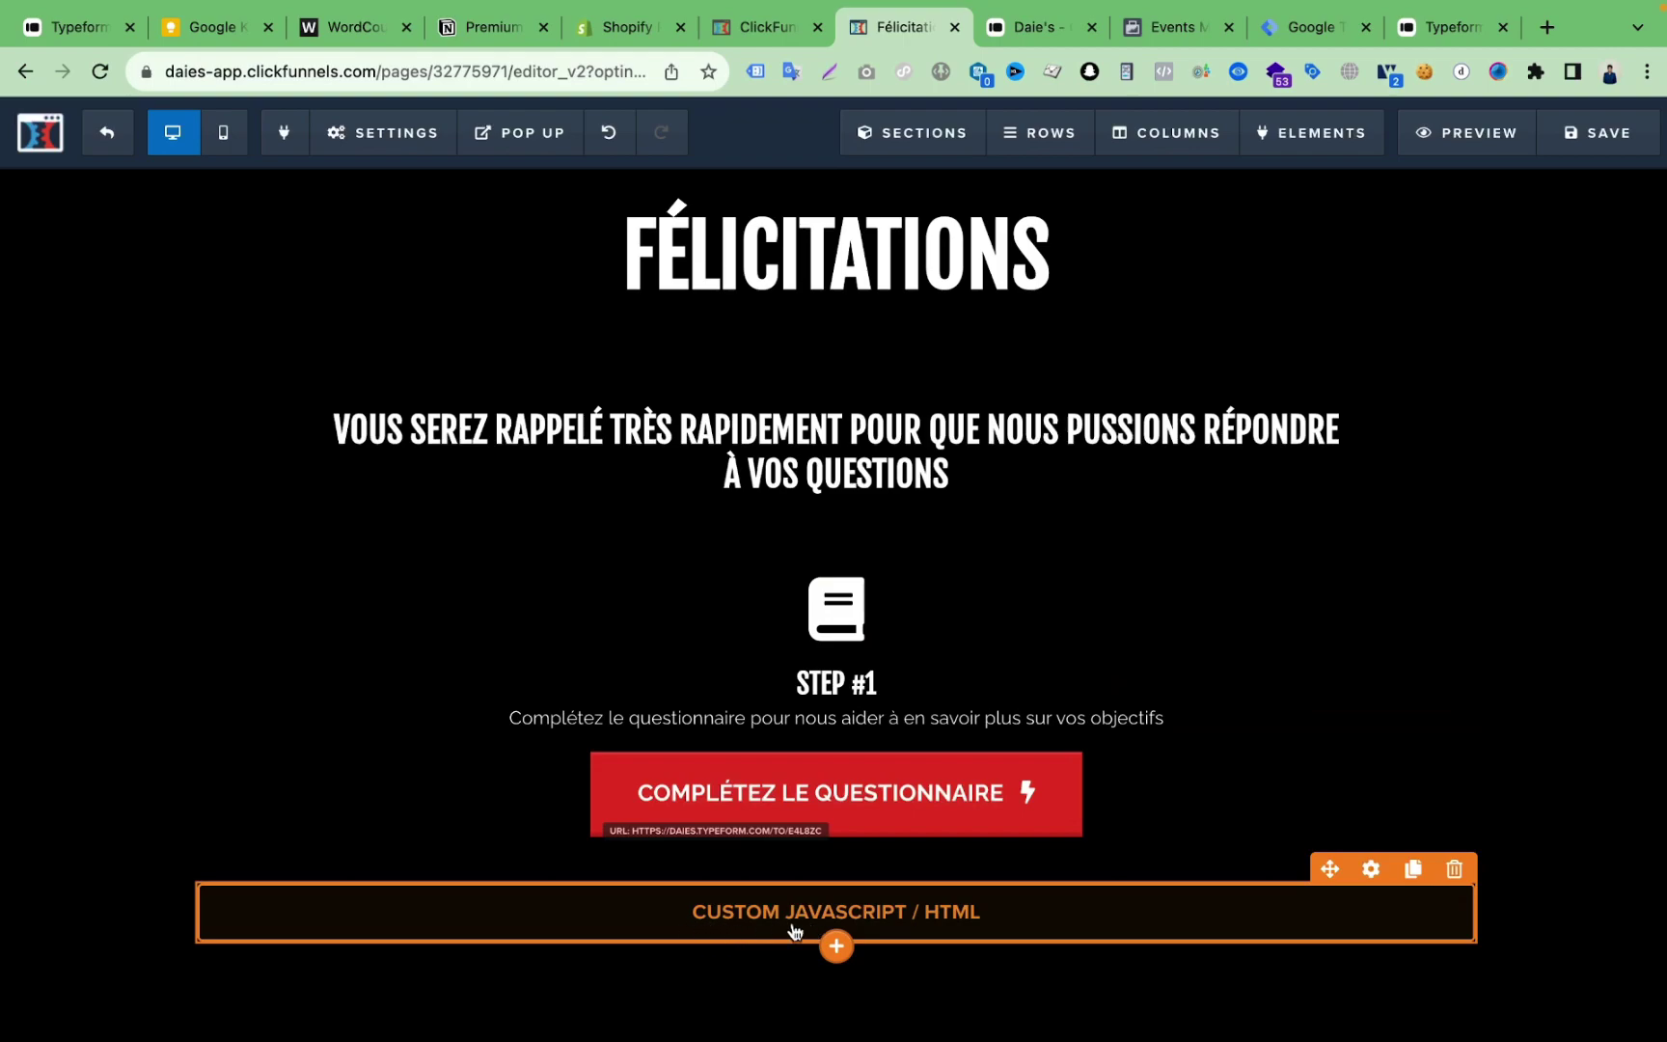
{"action": "scroll", "coordinate": [1351, 751], "scroll_direction": "up", "scroll_amount": 2}
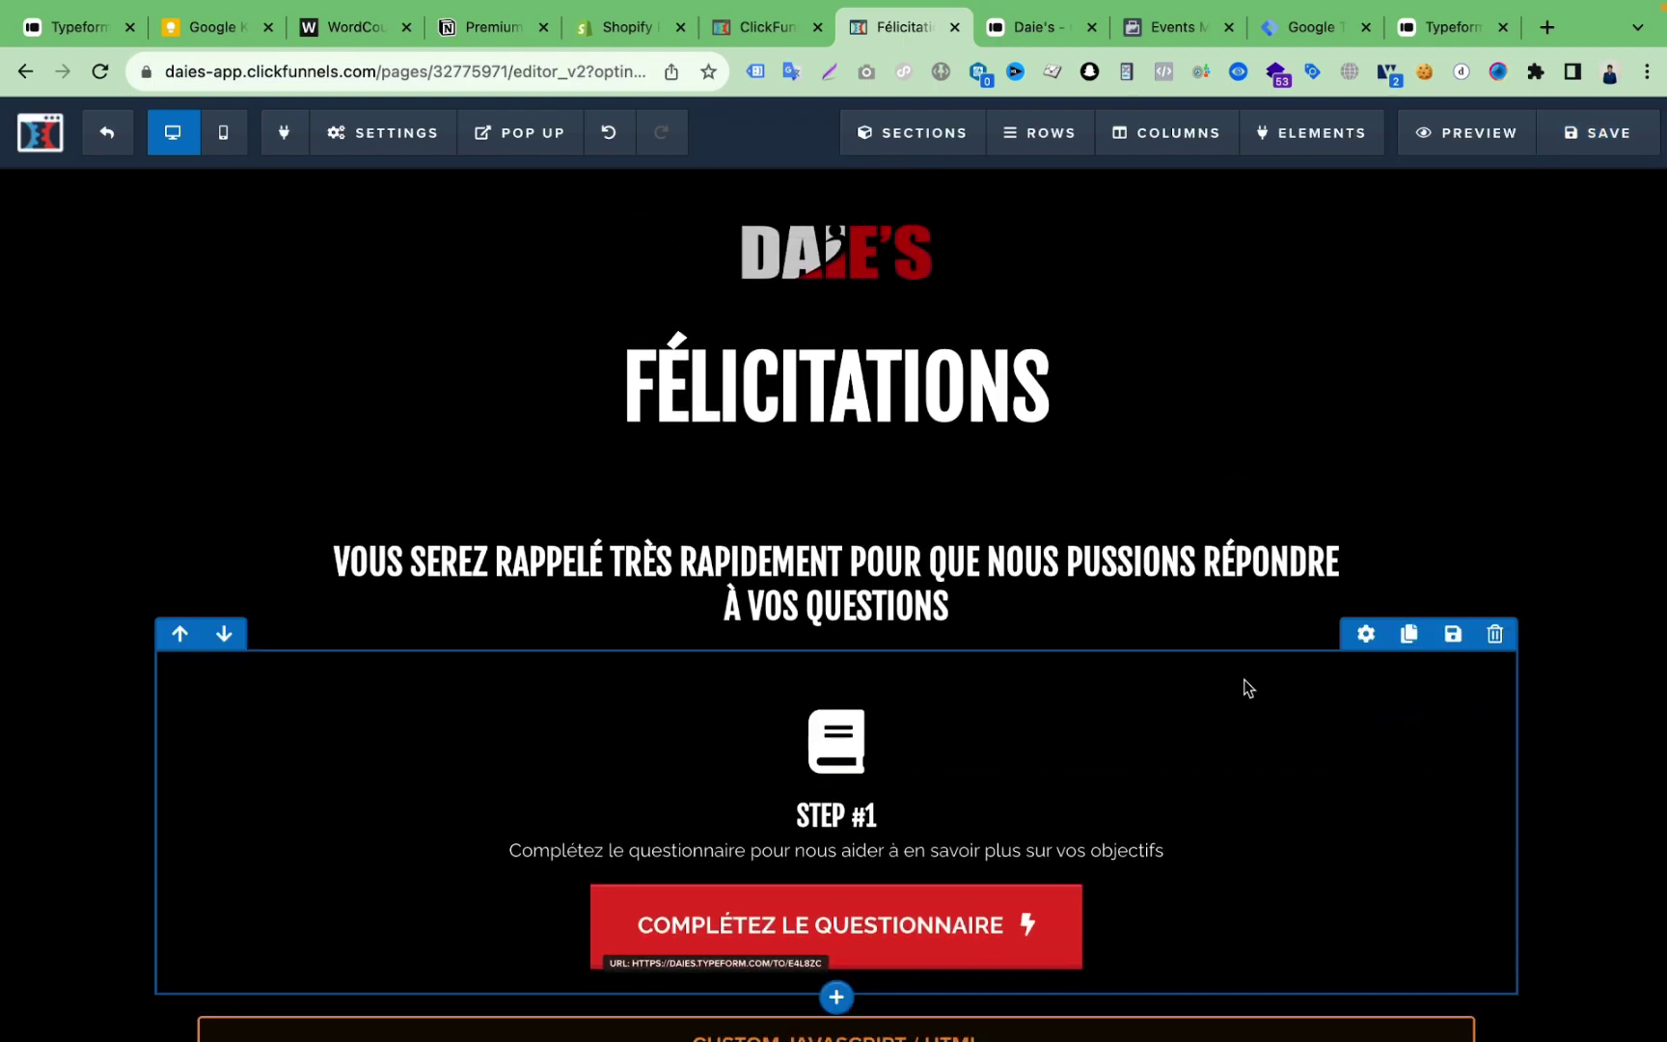
{"action": "scroll", "coordinate": [1206, 724], "scroll_direction": "down", "scroll_amount": 2}
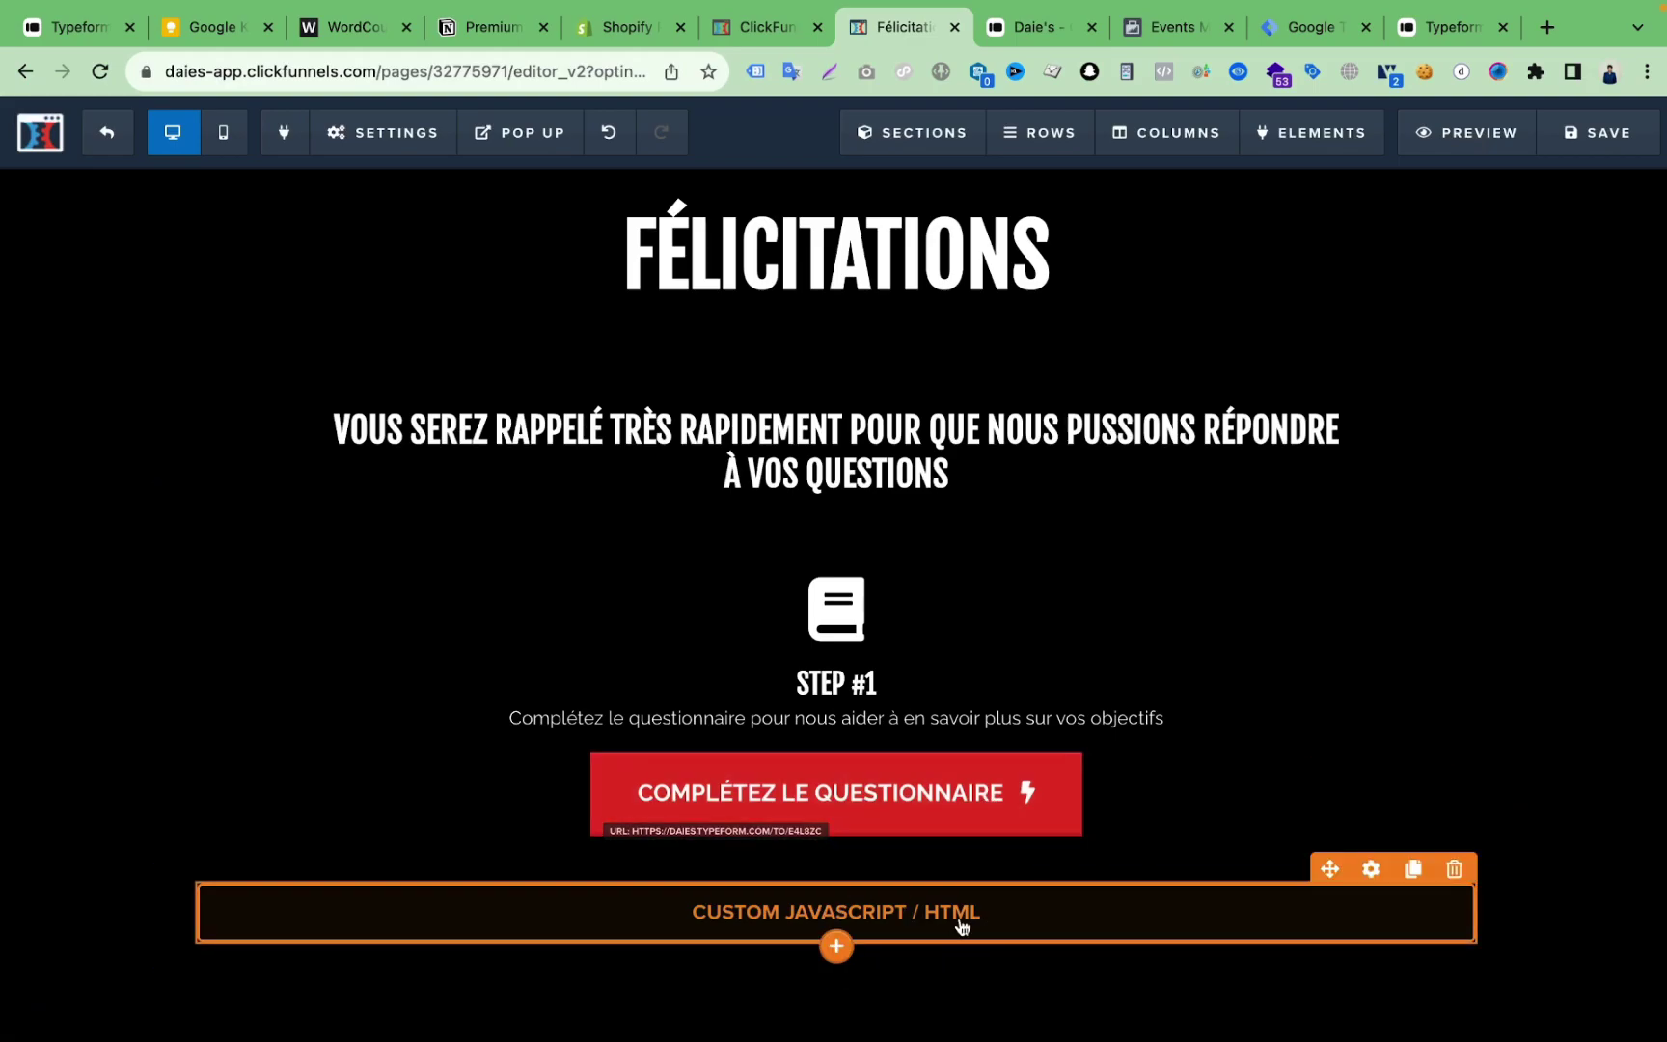
{"action": "scroll", "coordinate": [964, 675], "scroll_direction": "up", "scroll_amount": 2}
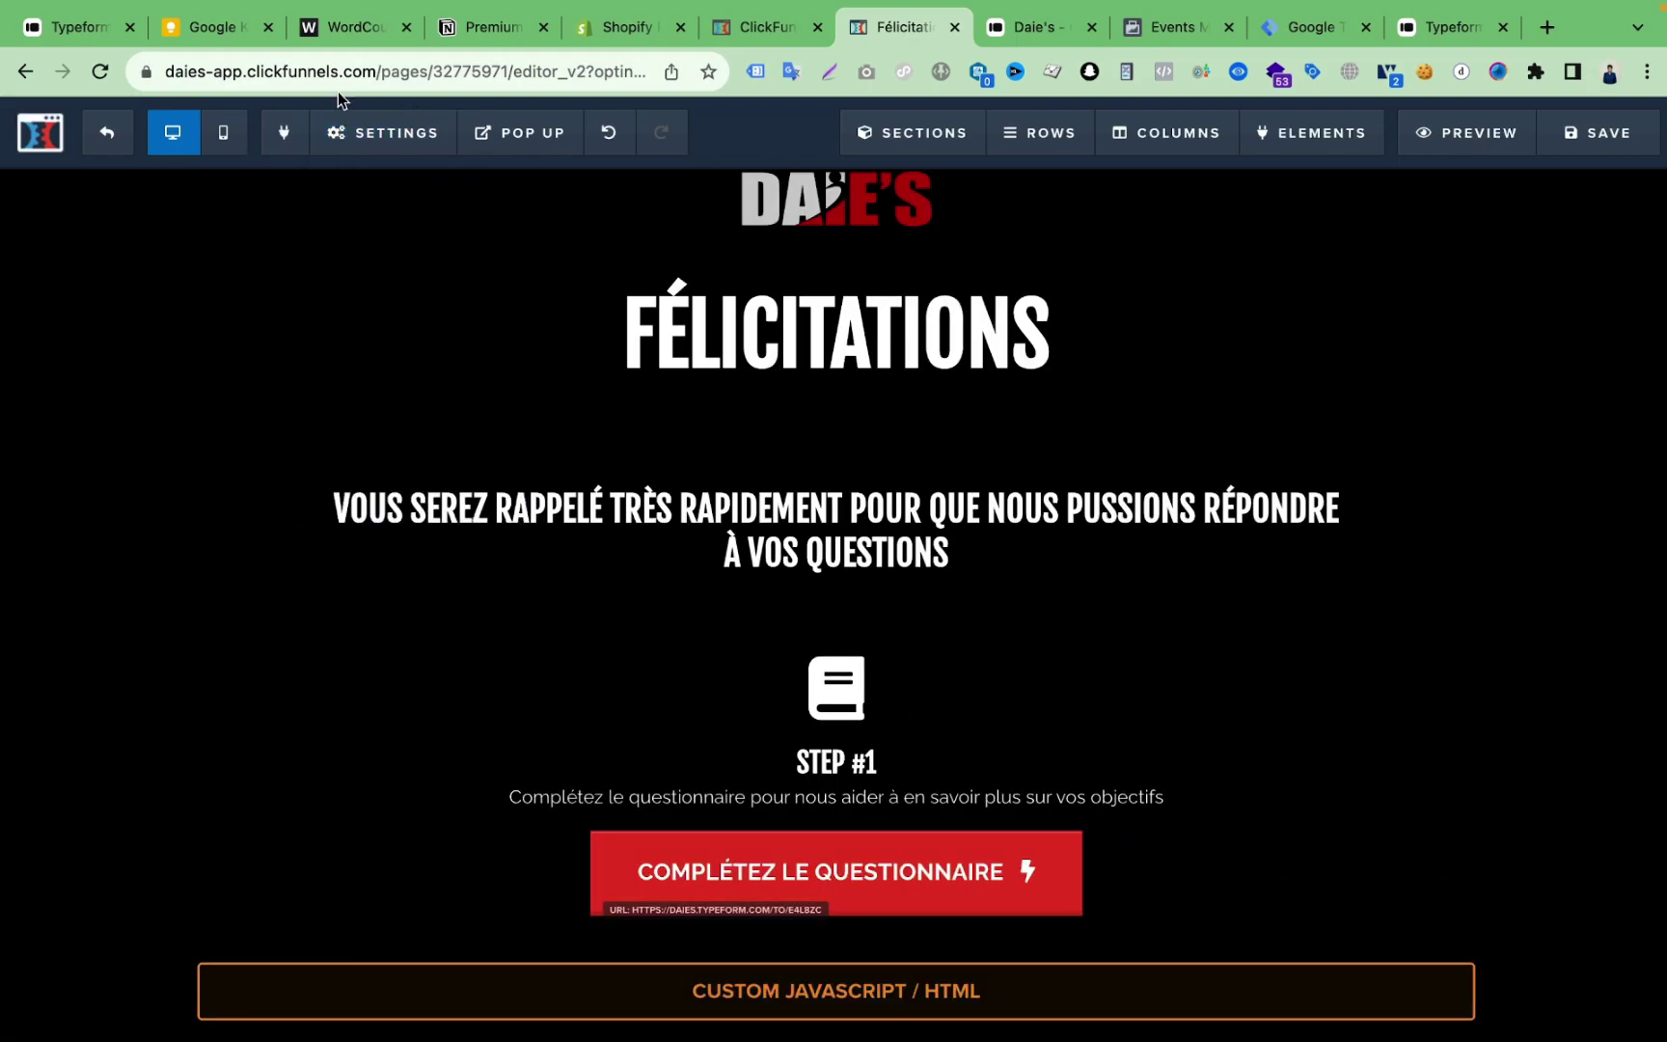
{"action": "scroll", "coordinate": [1034, 637], "scroll_direction": "down", "scroll_amount": 2}
{"action": "scroll", "coordinate": [1032, 907], "scroll_direction": "up", "scroll_amount": 1}
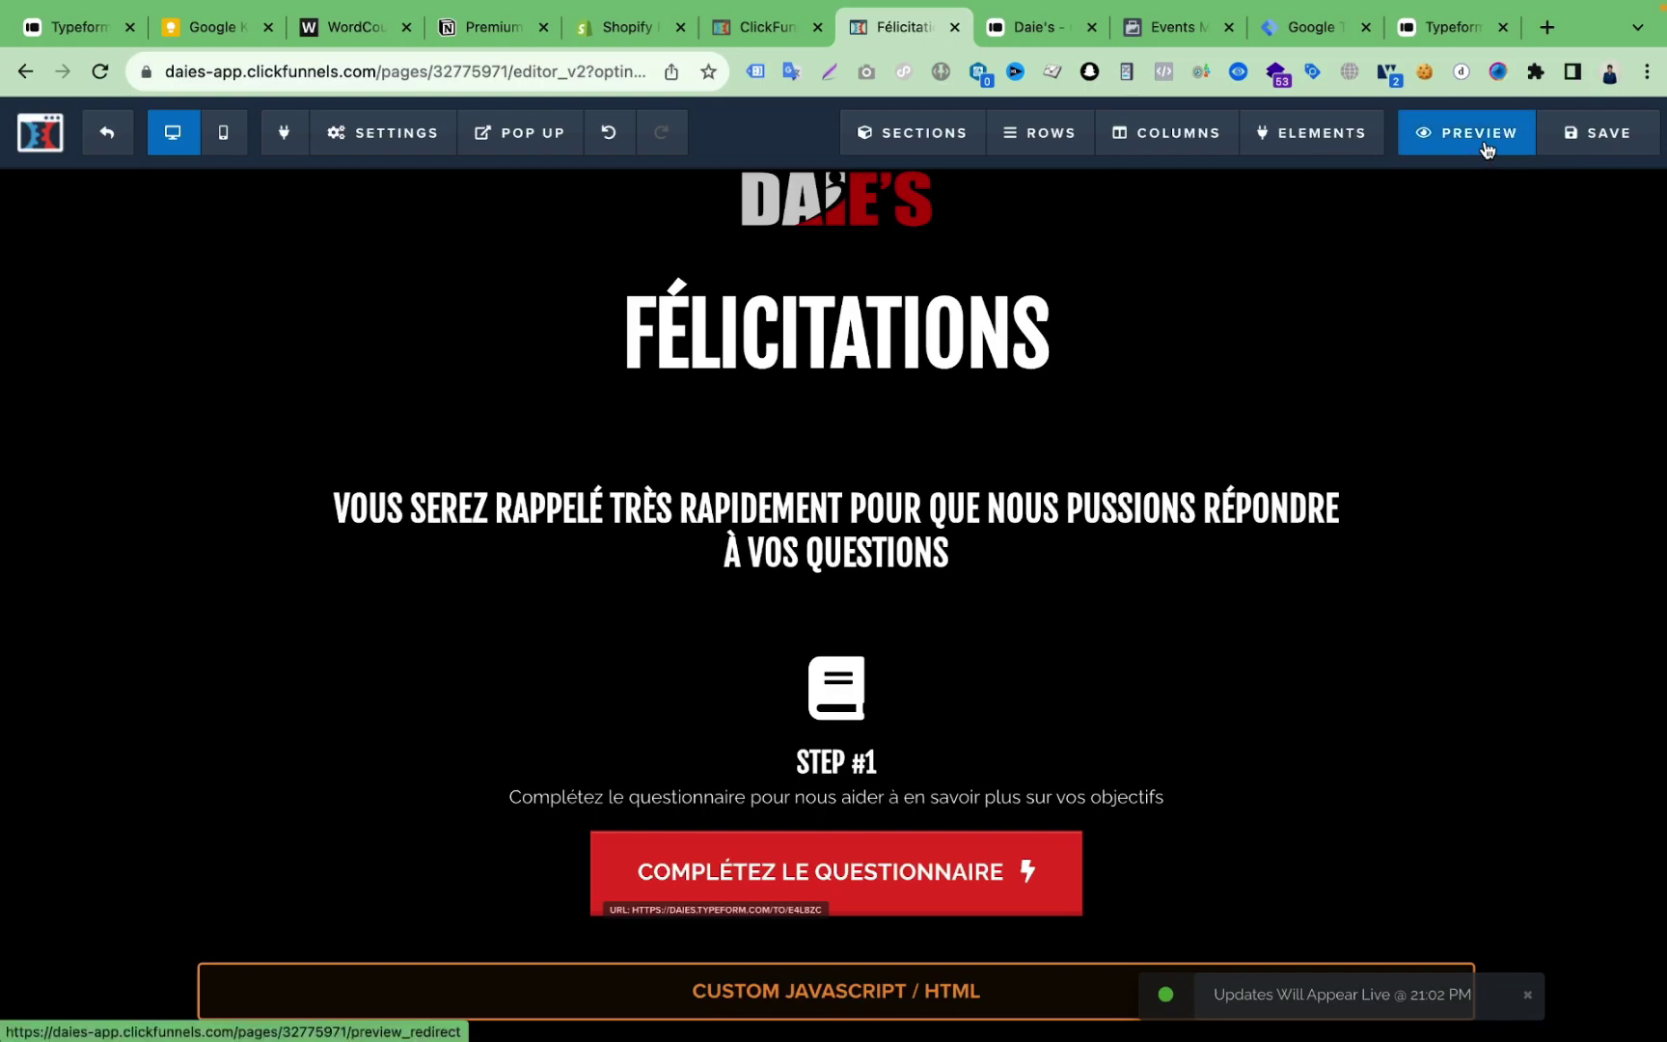
Step: Preview the Félicitations page and scroll down to the embedded questionnaire below the button
{"action": "left_click", "coordinate": [1475, 135]}
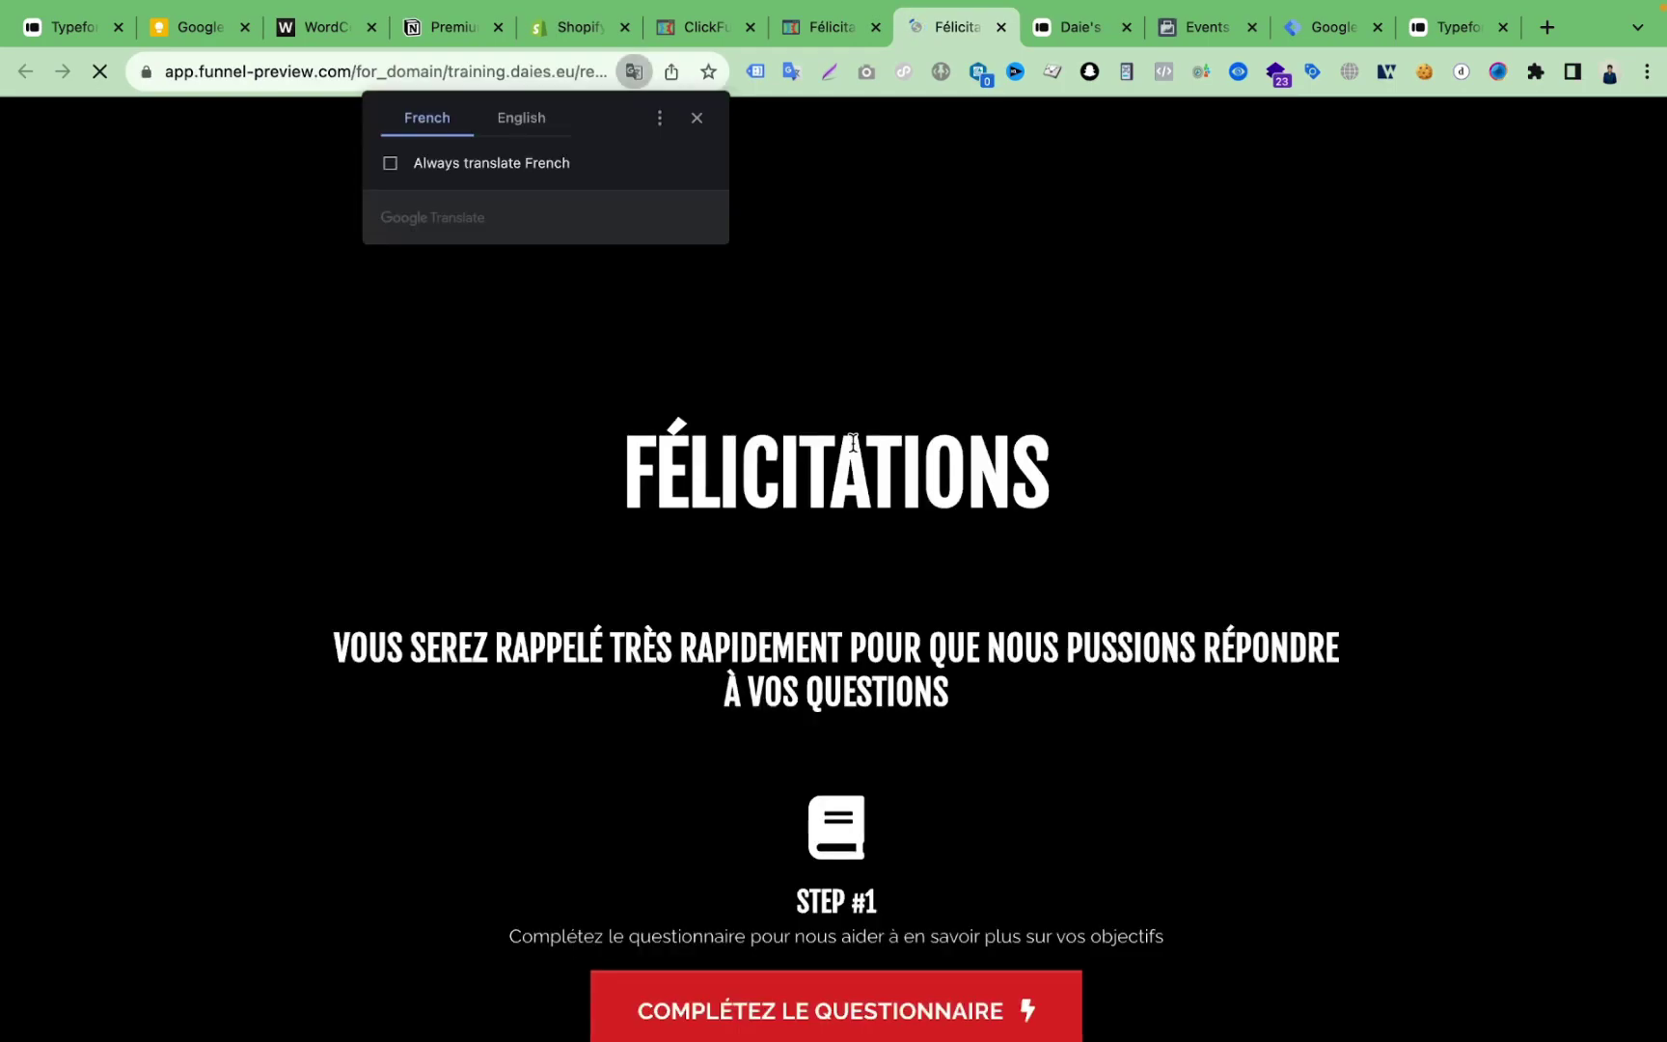
{"action": "scroll", "coordinate": [1109, 830], "scroll_direction": "down", "scroll_amount": 1}
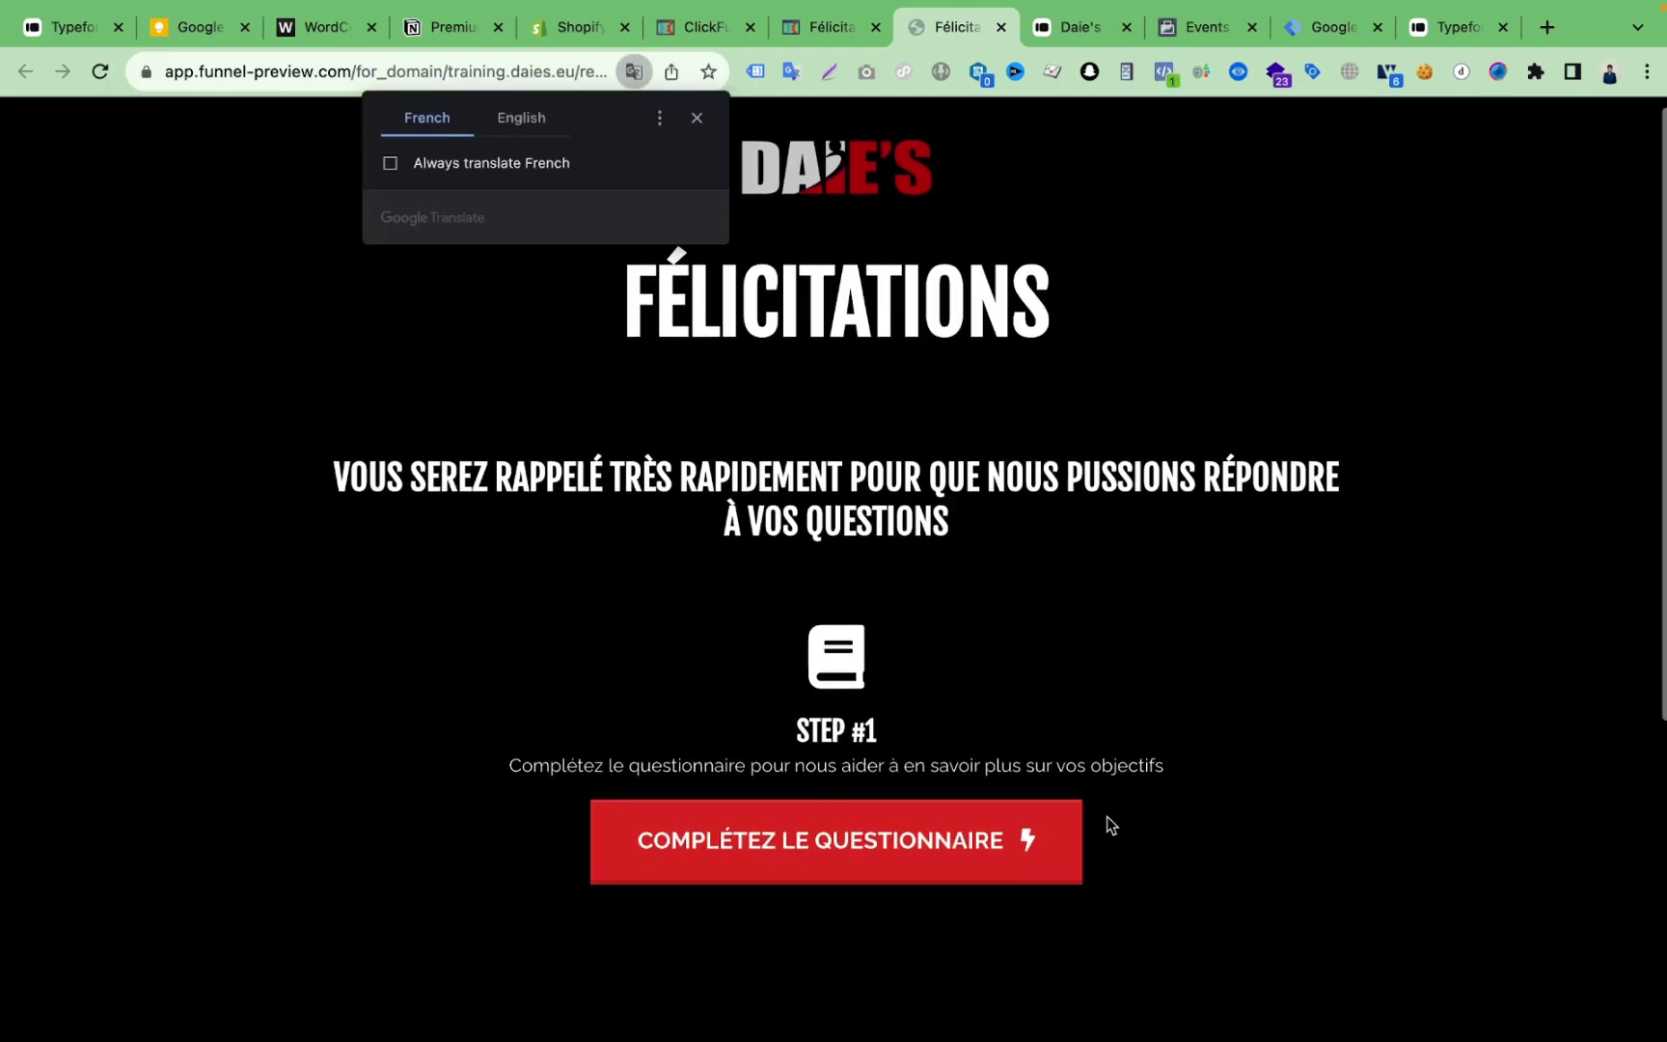
{"action": "scroll", "coordinate": [1072, 664], "scroll_direction": "up", "scroll_amount": 1}
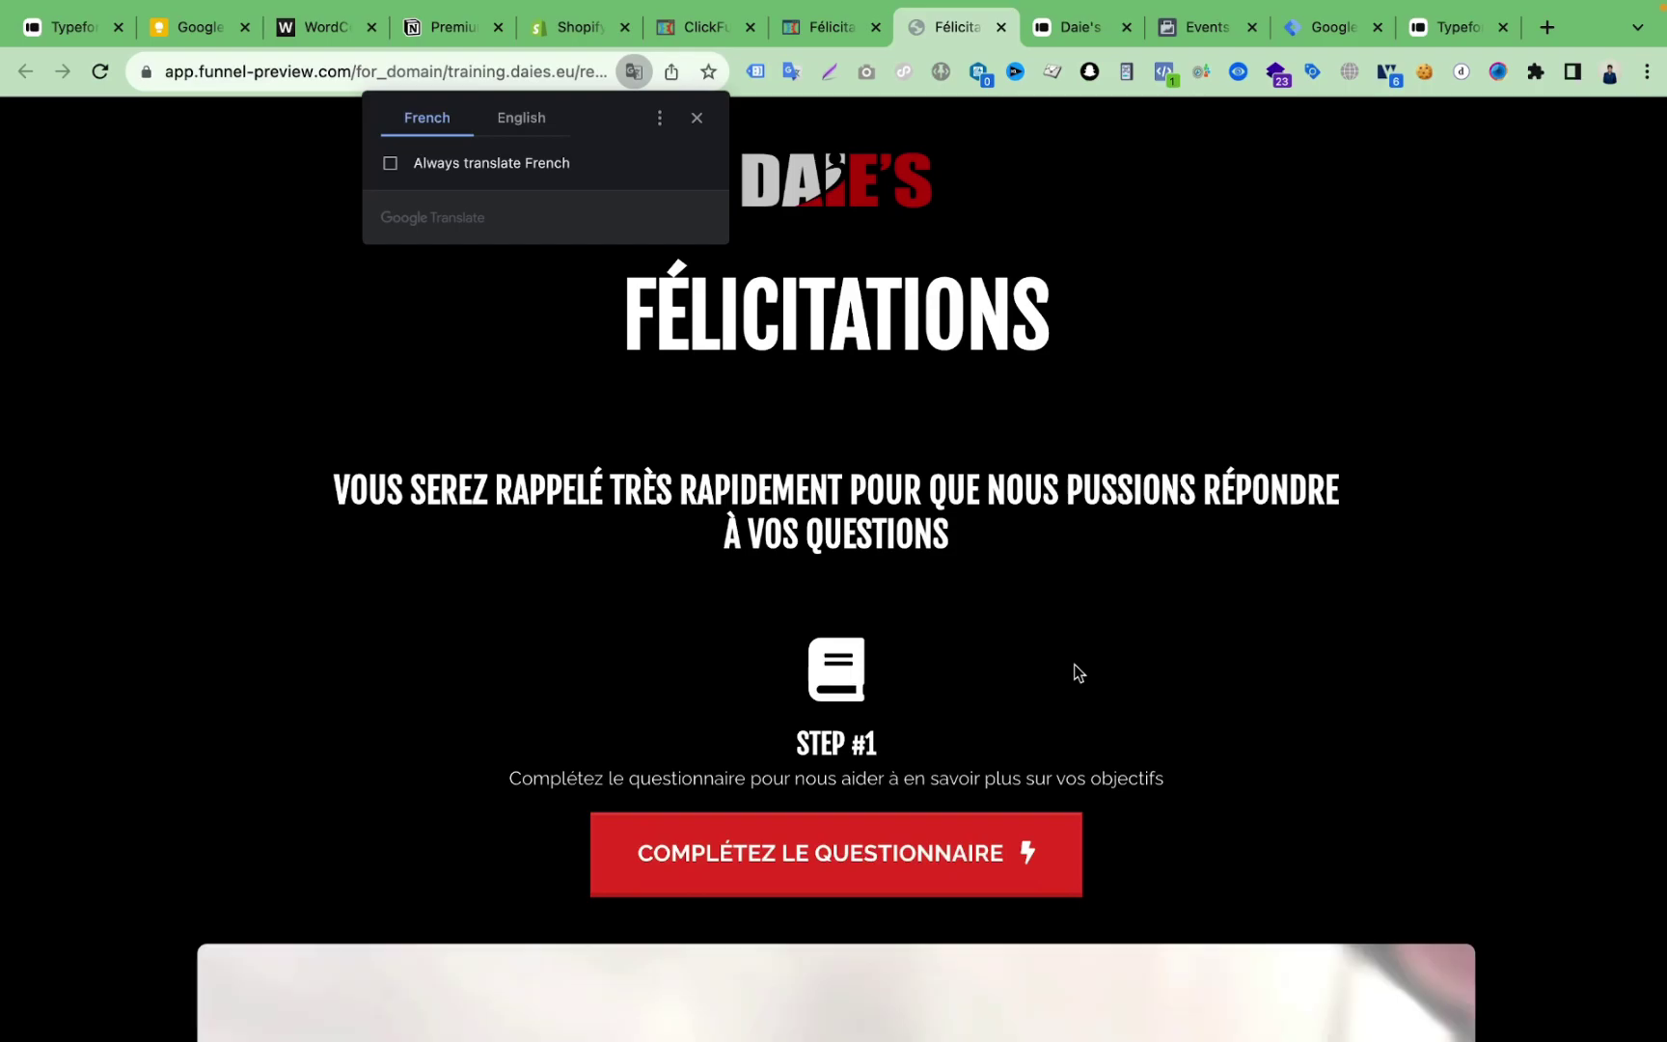
{"action": "scroll", "coordinate": [1077, 672], "scroll_direction": "down", "scroll_amount": 5}
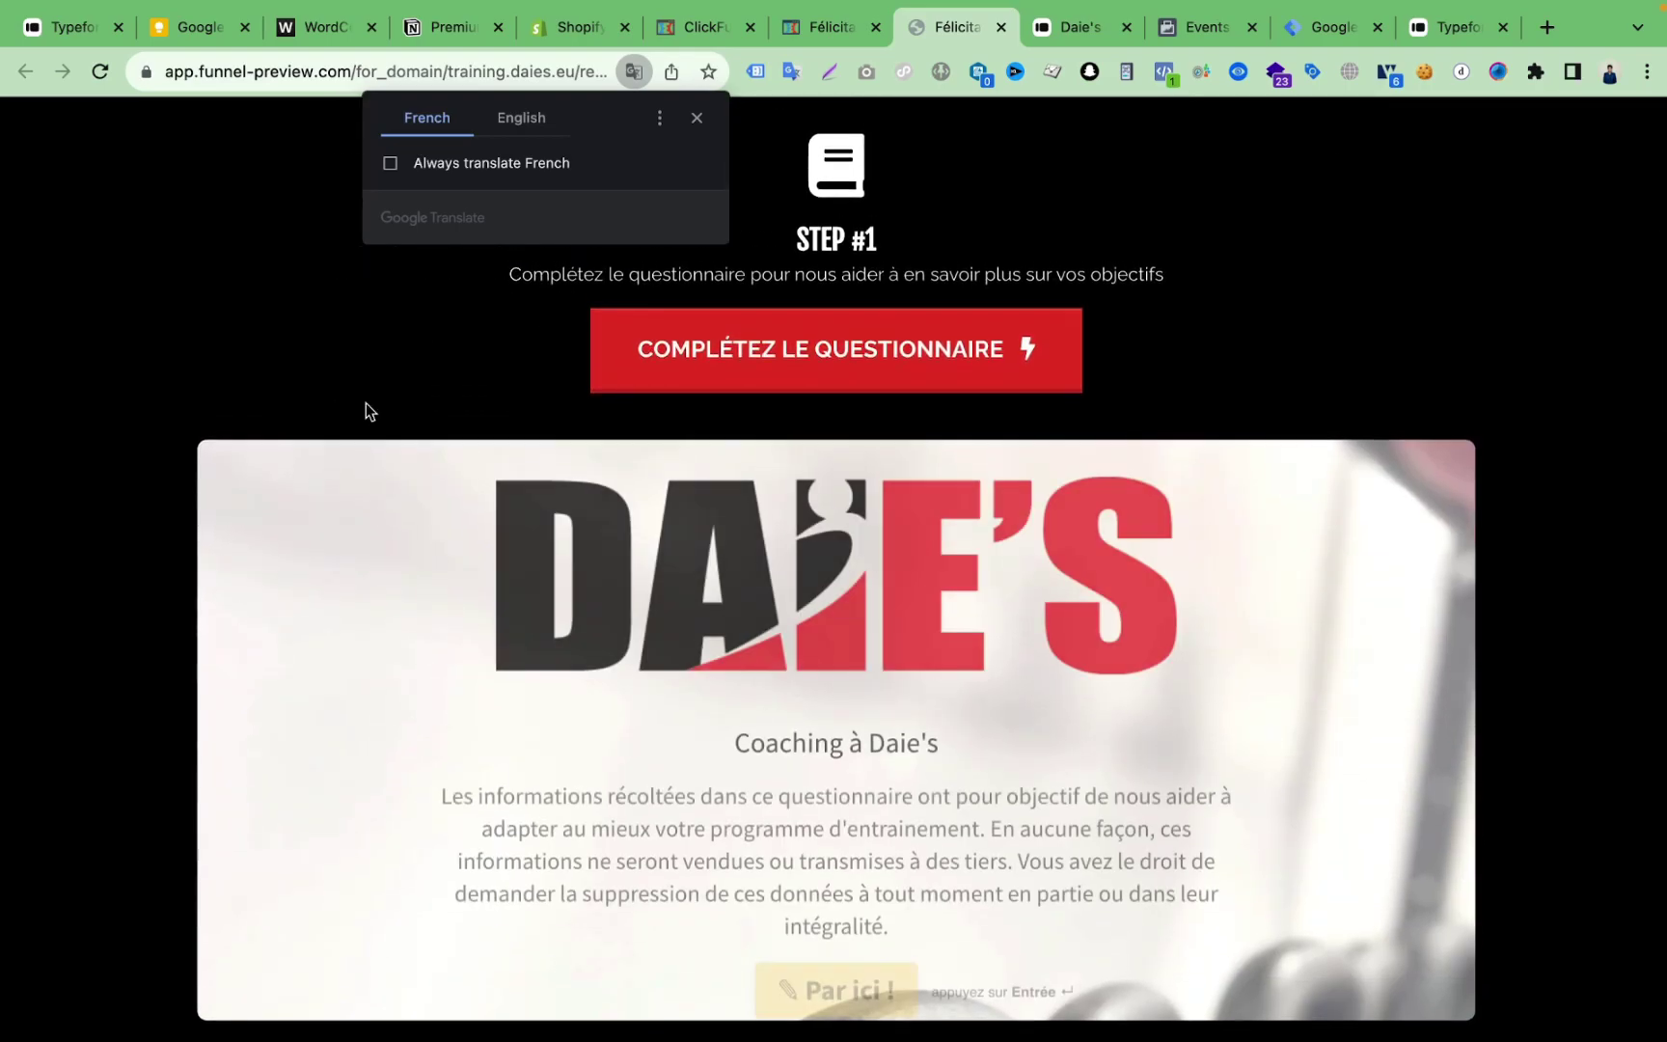
{"action": "scroll", "coordinate": [743, 690], "scroll_direction": "down", "scroll_amount": 1}
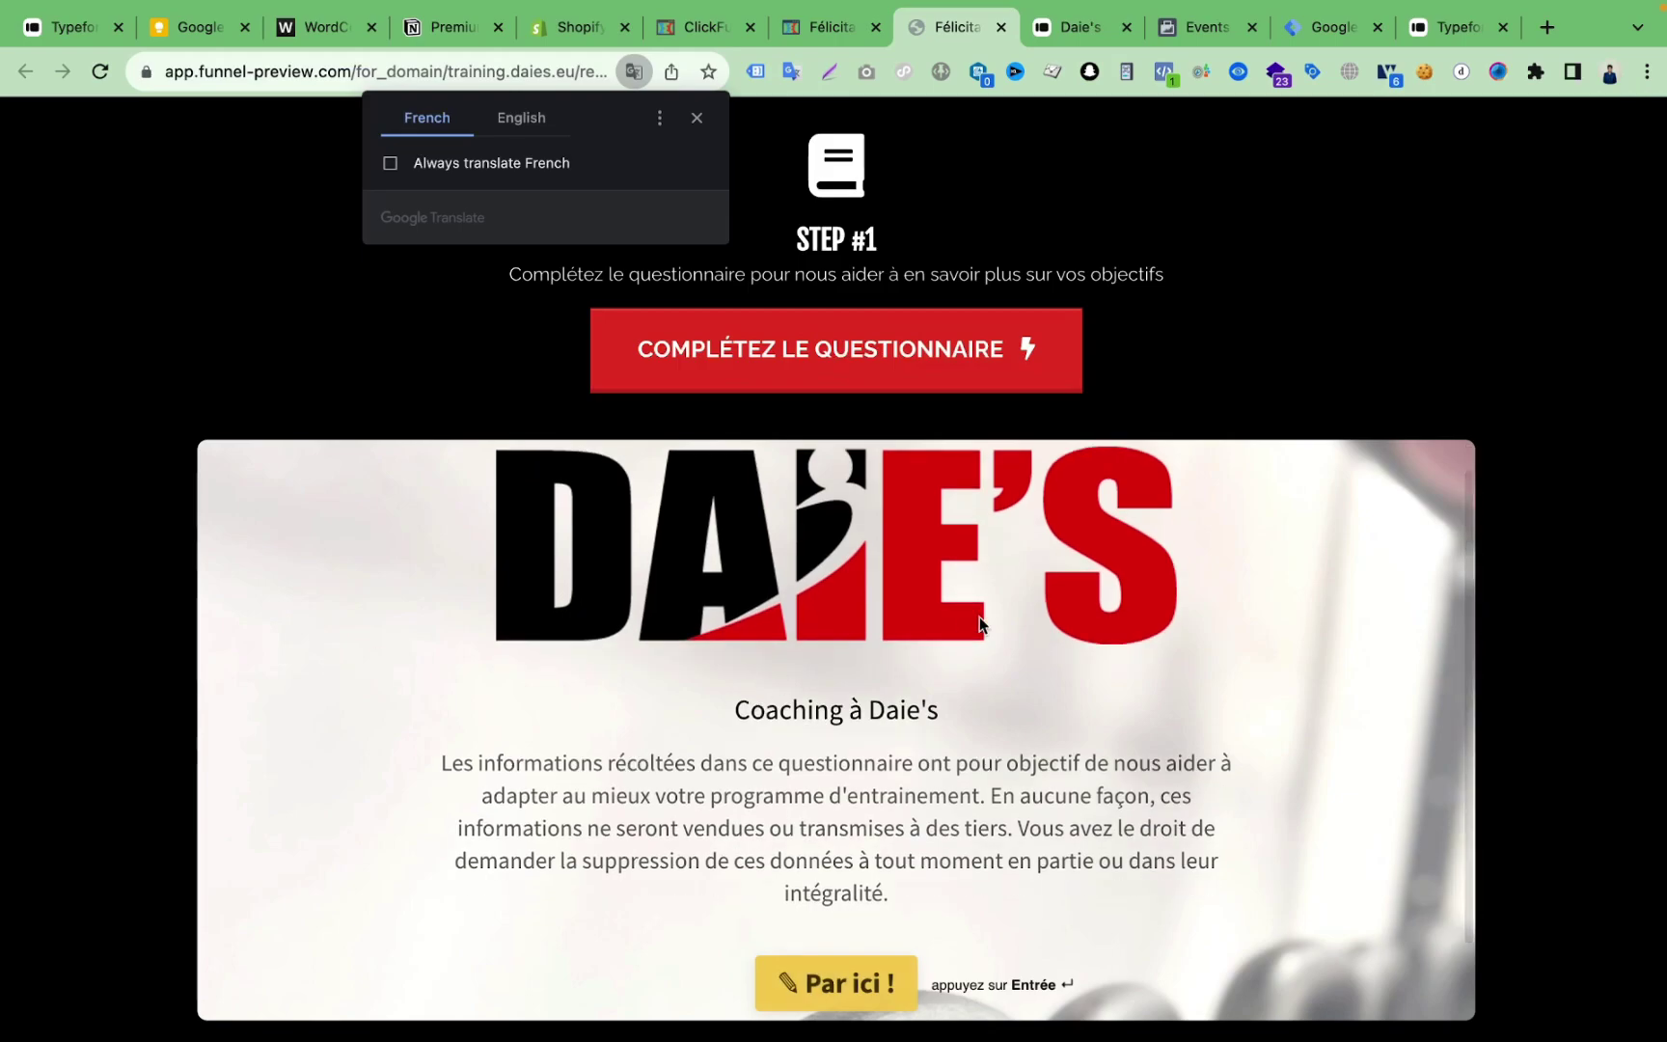
{"action": "scroll", "coordinate": [1203, 396], "scroll_direction": "up", "scroll_amount": 5}
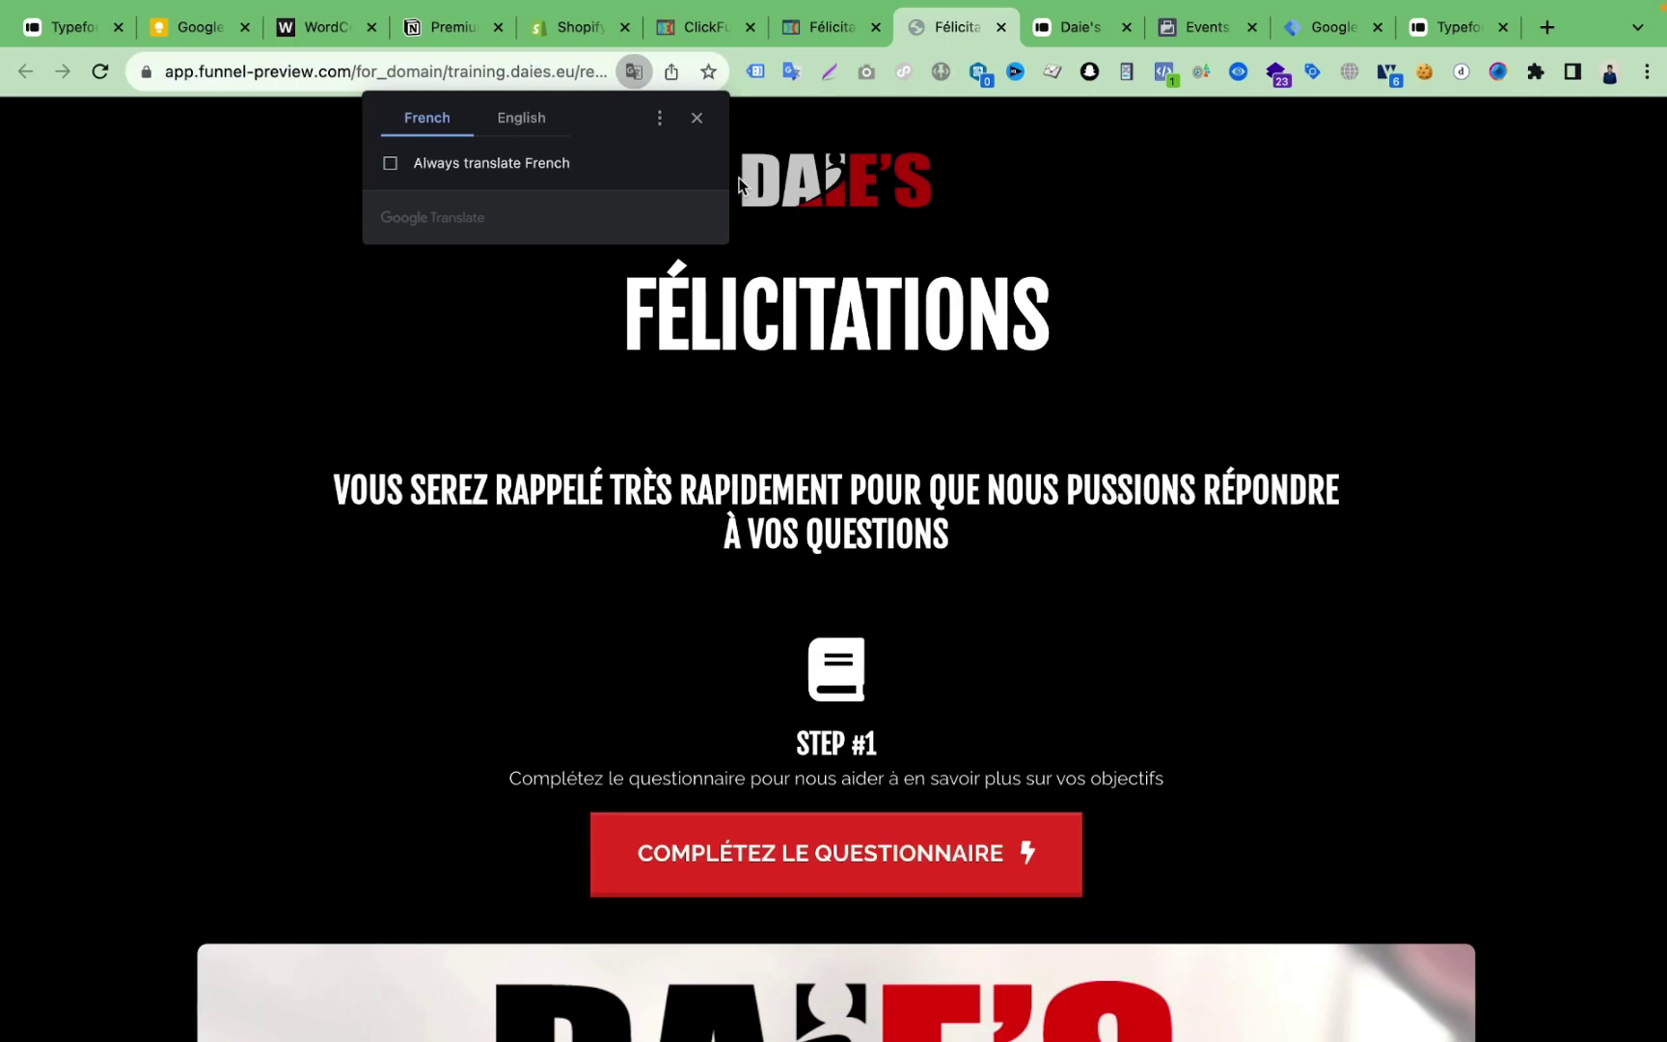
{"action": "left_click", "coordinate": [696, 120]}
{"action": "scroll", "coordinate": [894, 779], "scroll_direction": "down", "scroll_amount": 3}
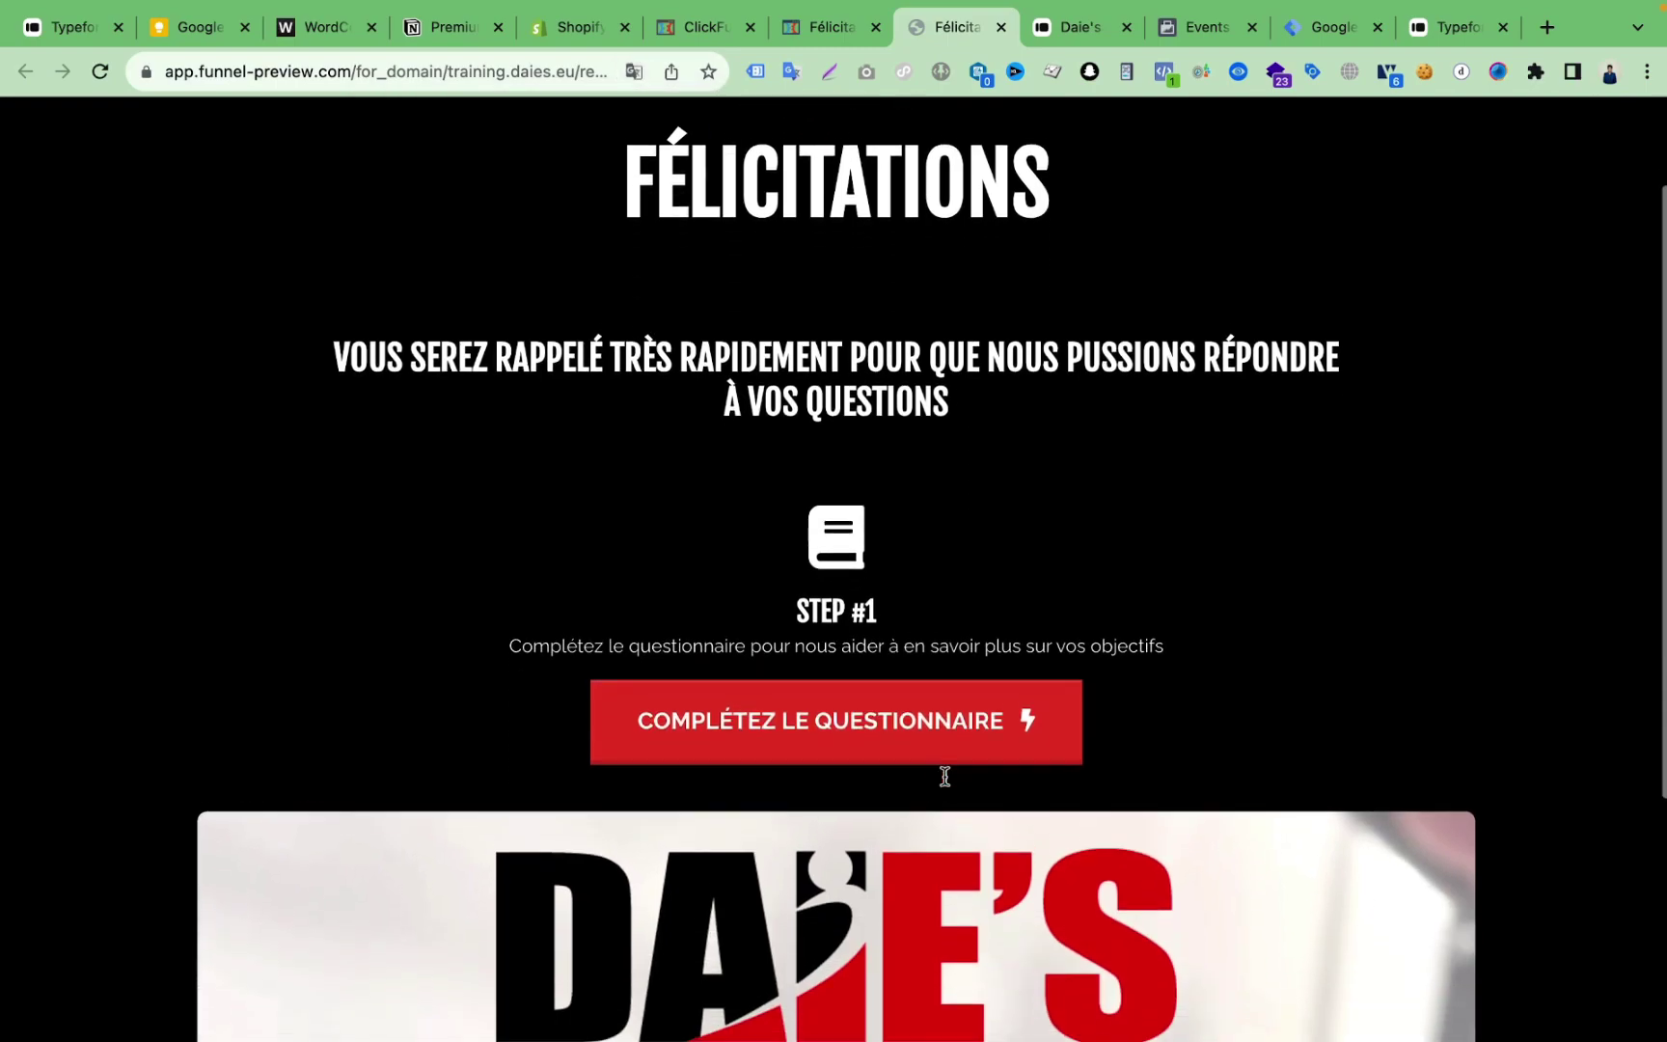
Step: Check that the COMPLÉTEZ LE QUESTIONNAIRE button links to the questionnaire
{"action": "left_click", "coordinate": [868, 671]}
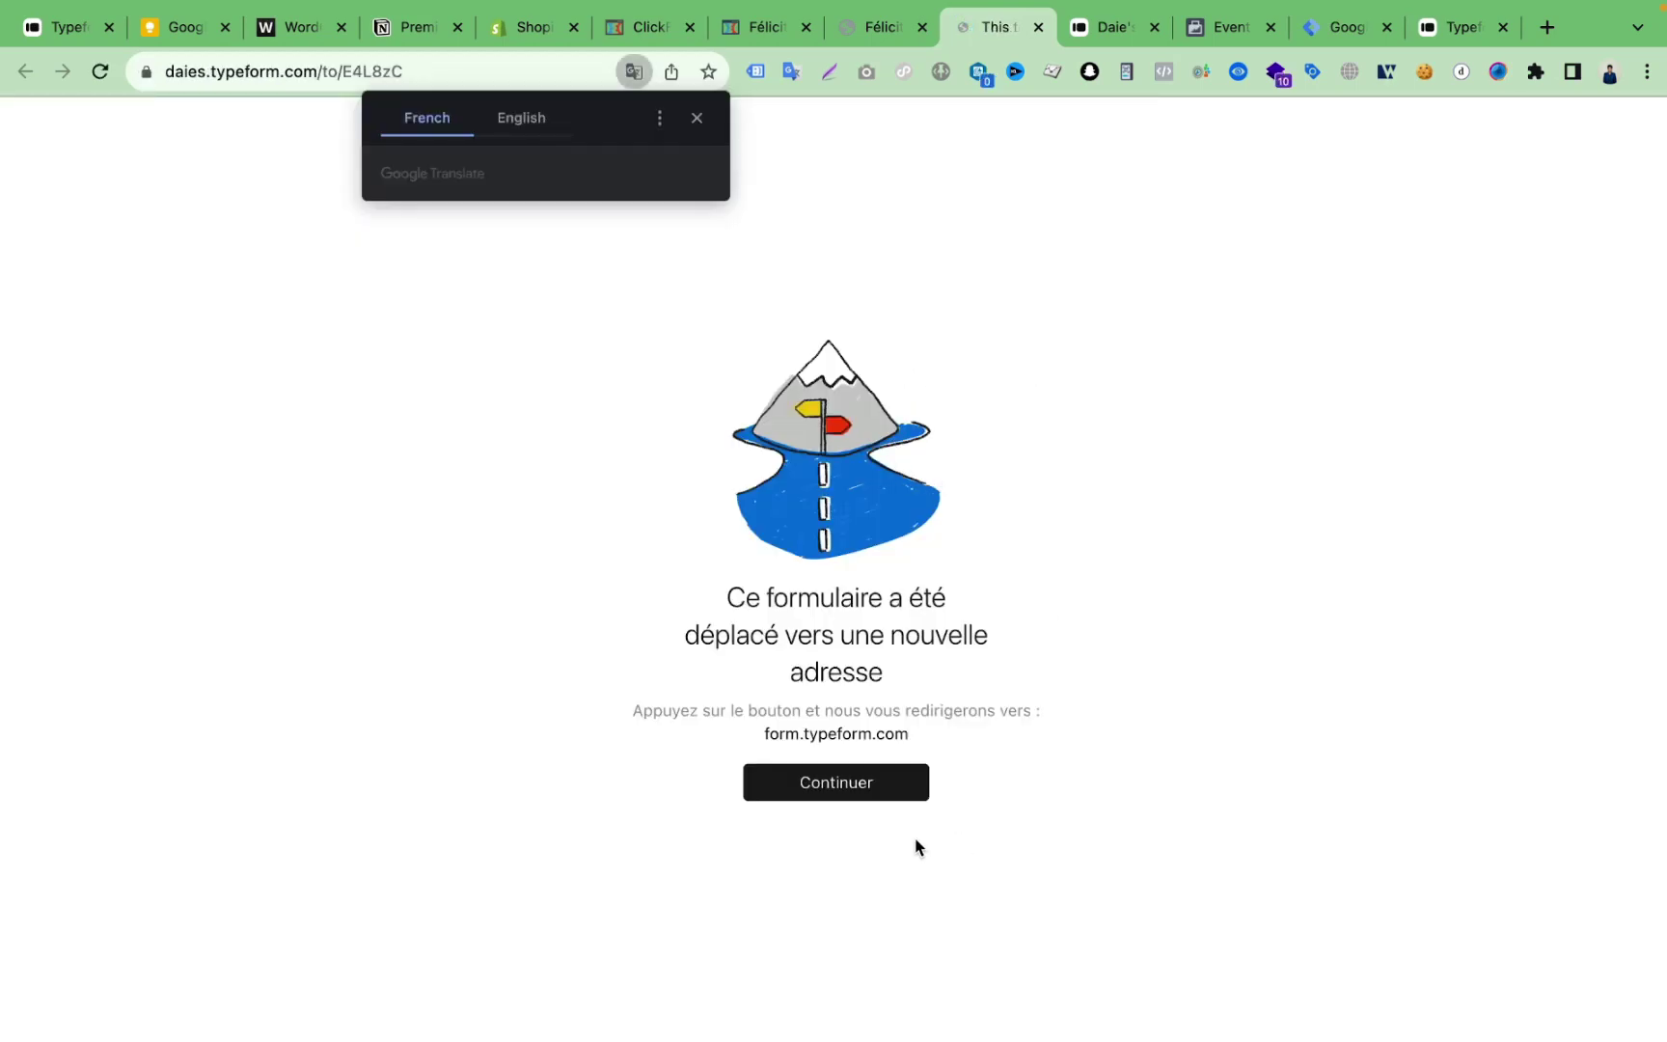
{"action": "left_click", "coordinate": [855, 784]}
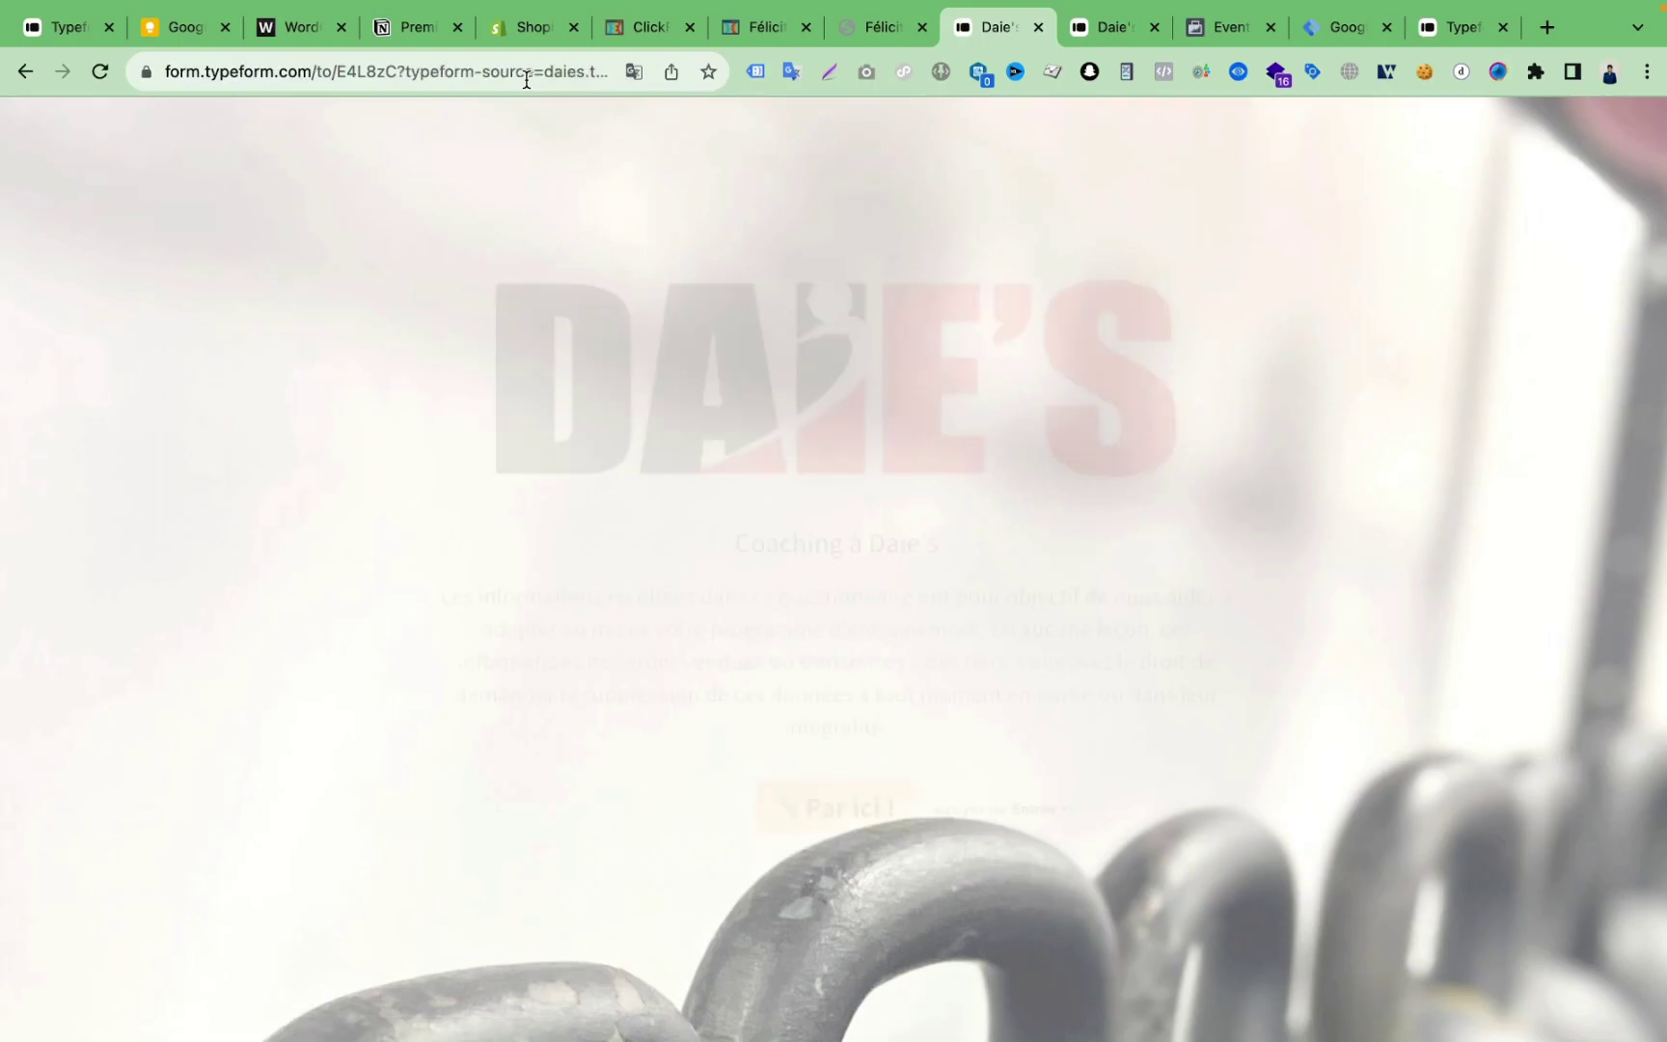
{"action": "left_click", "coordinate": [892, 19]}
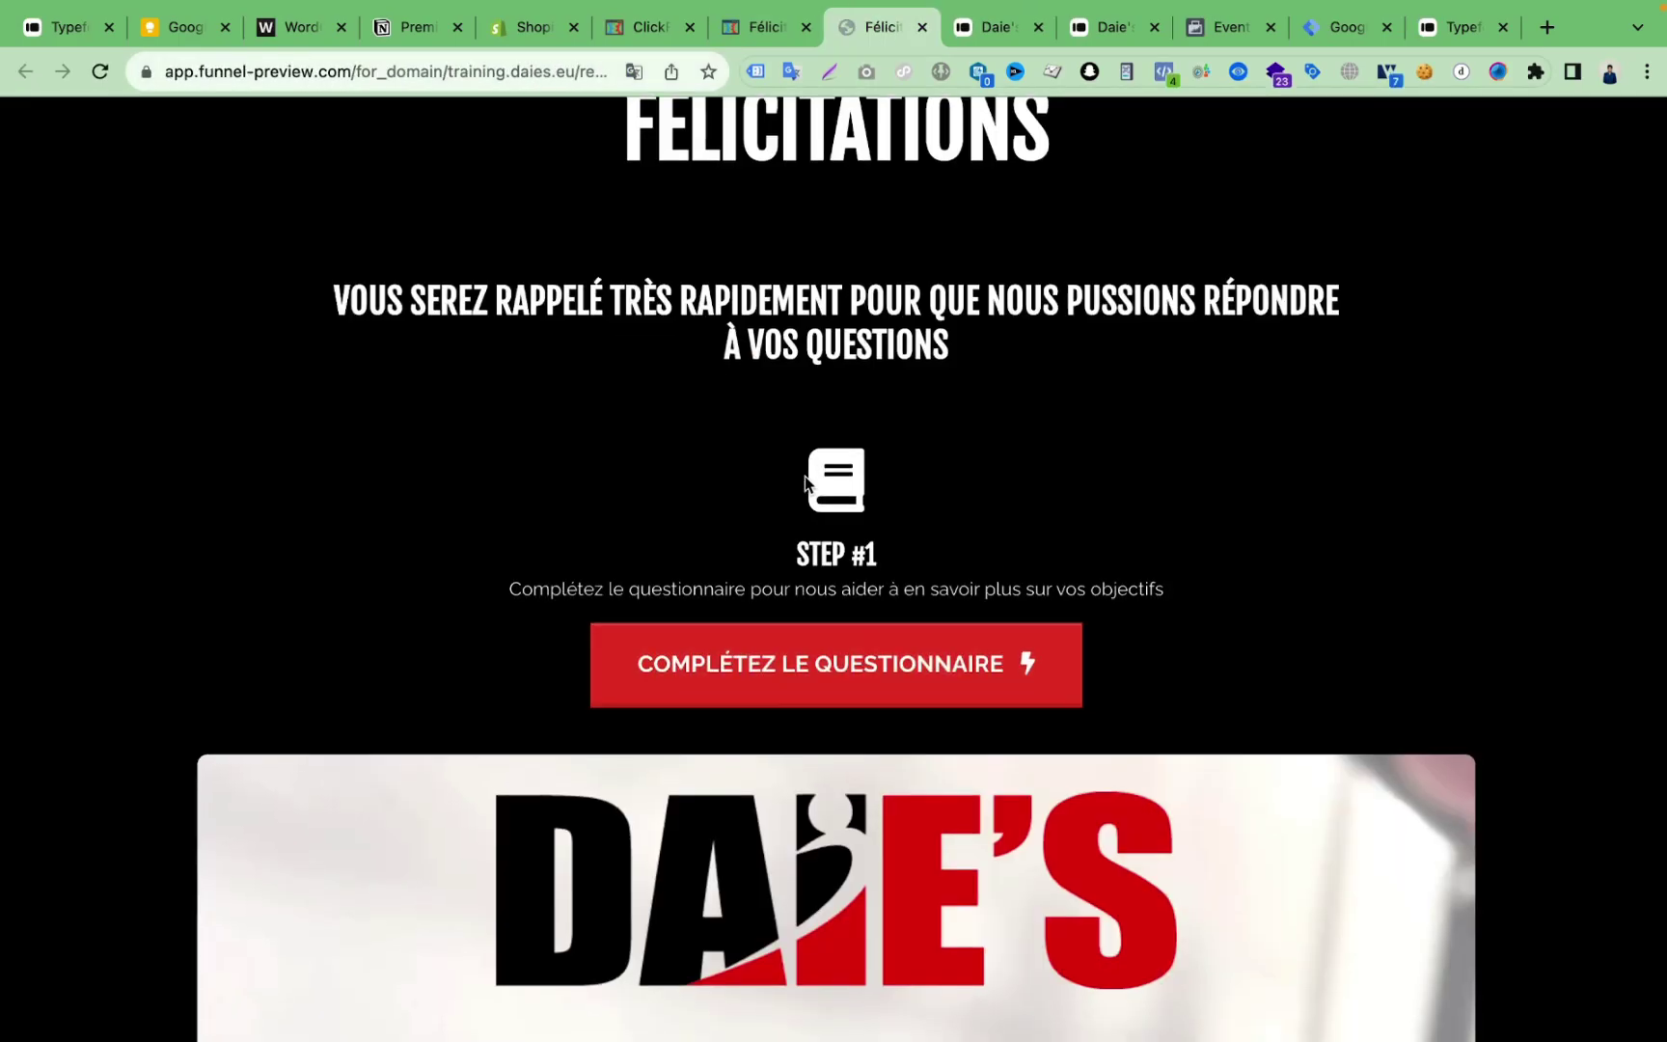
{"action": "scroll", "coordinate": [806, 479], "scroll_direction": "down", "scroll_amount": 3}
{"action": "scroll", "coordinate": [830, 487], "scroll_direction": "up", "scroll_amount": 1}
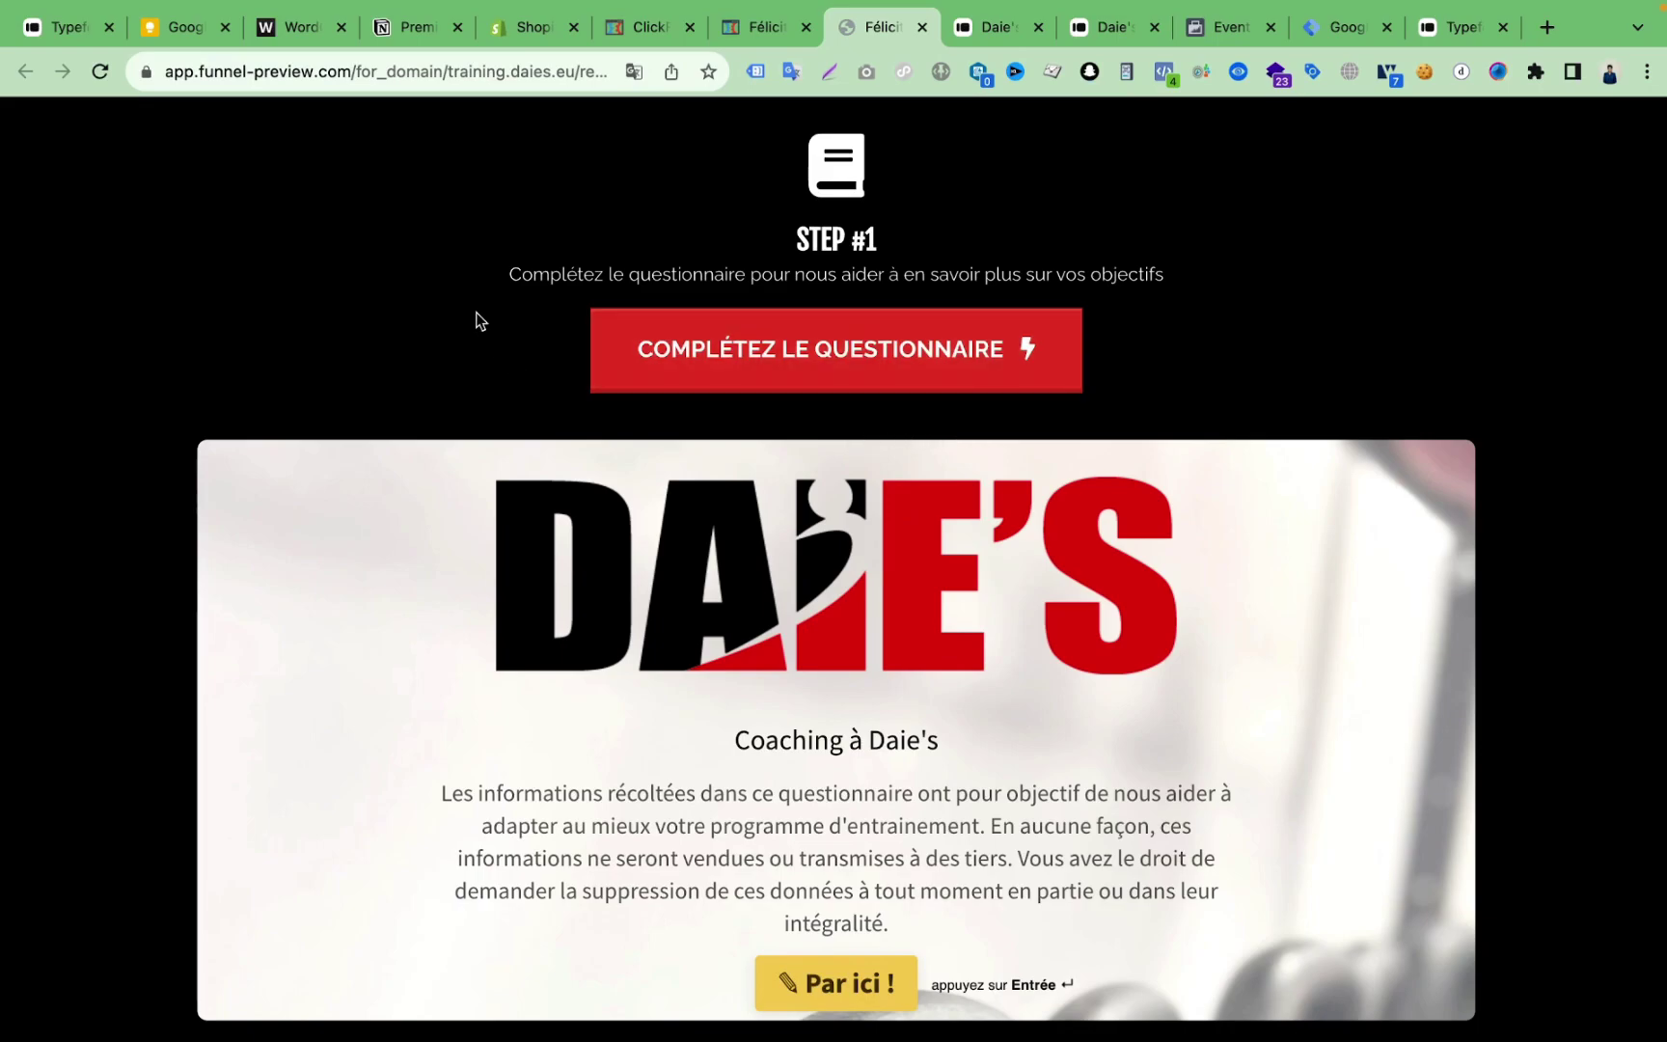
{"action": "scroll", "coordinate": [908, 256], "scroll_direction": "up", "scroll_amount": 5}
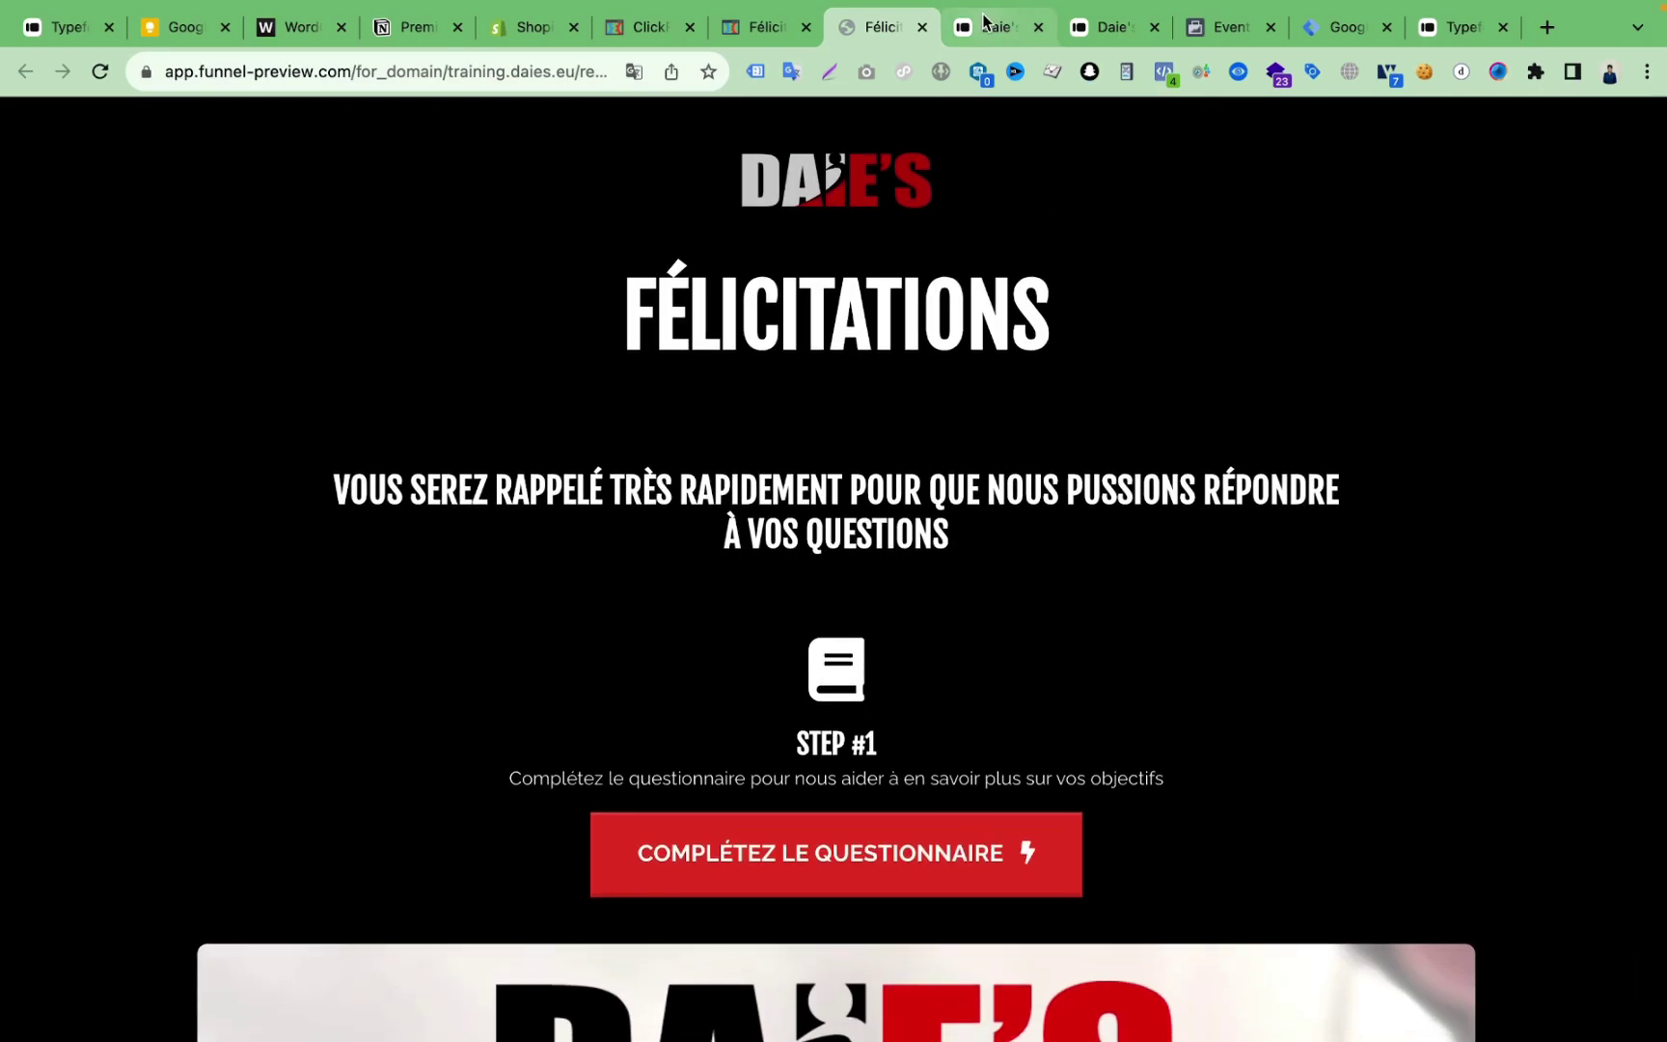
Step: Compare the preview against the page editor and the standalone questionnaire form
{"action": "left_click", "coordinate": [641, 29]}
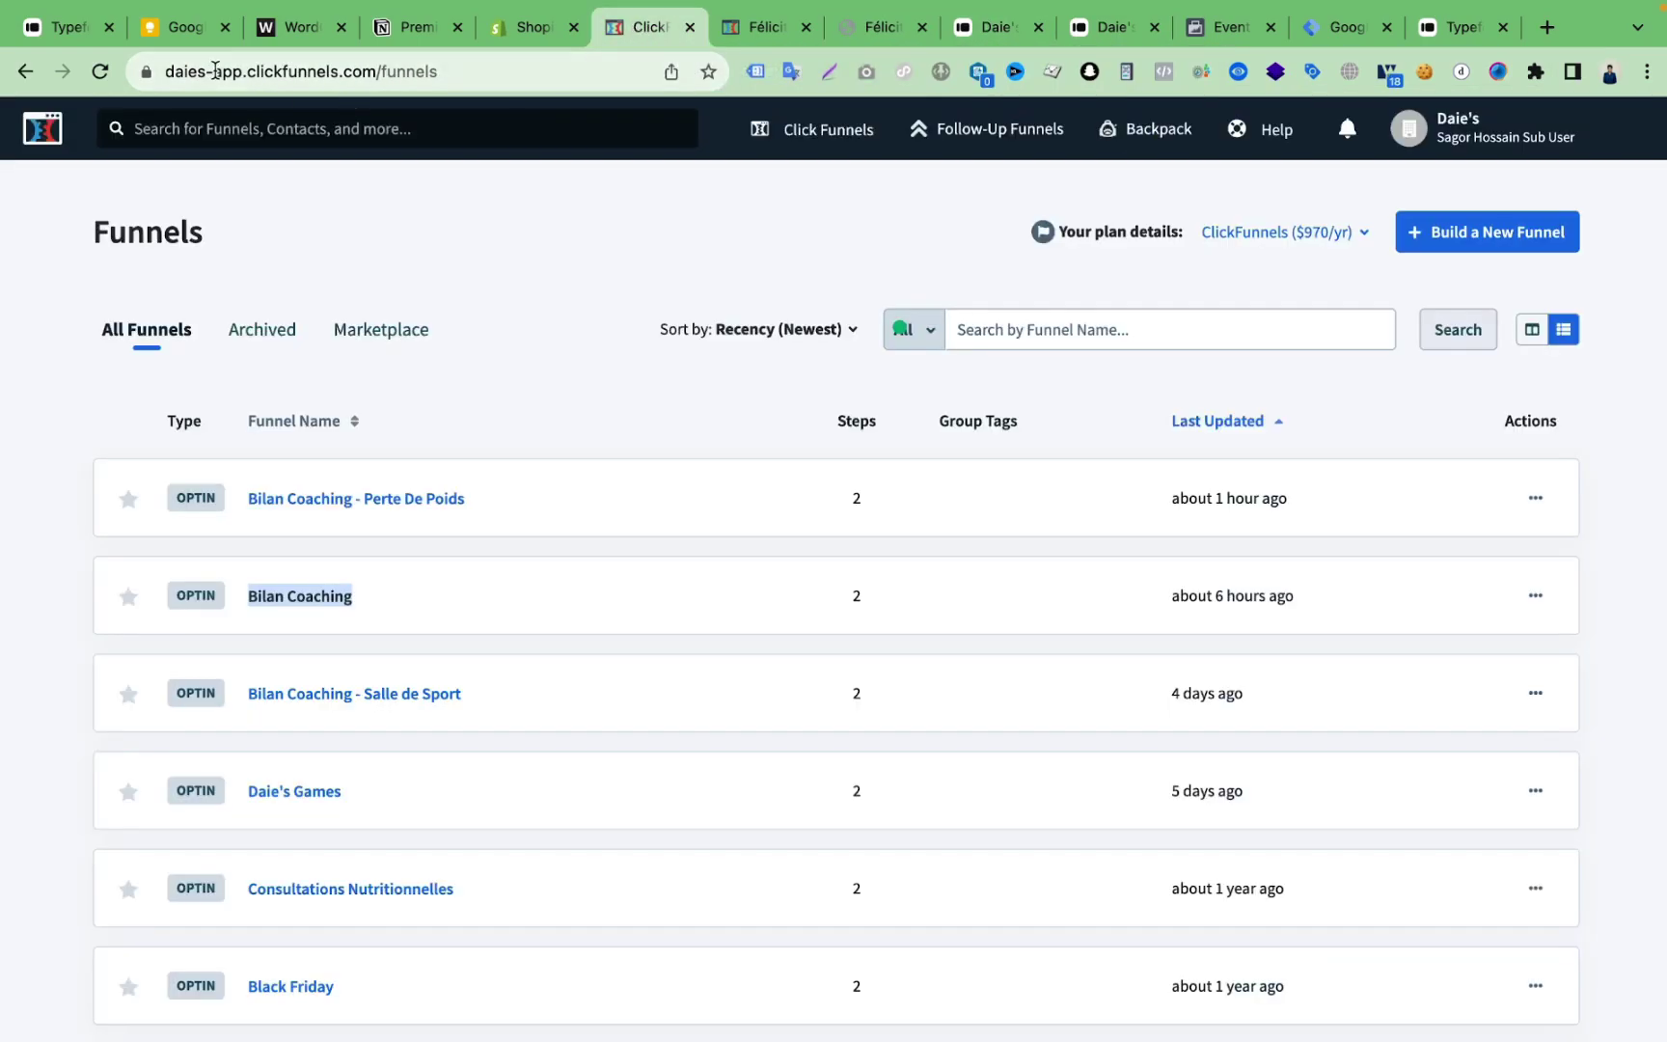
{"action": "left_click", "coordinate": [776, 29]}
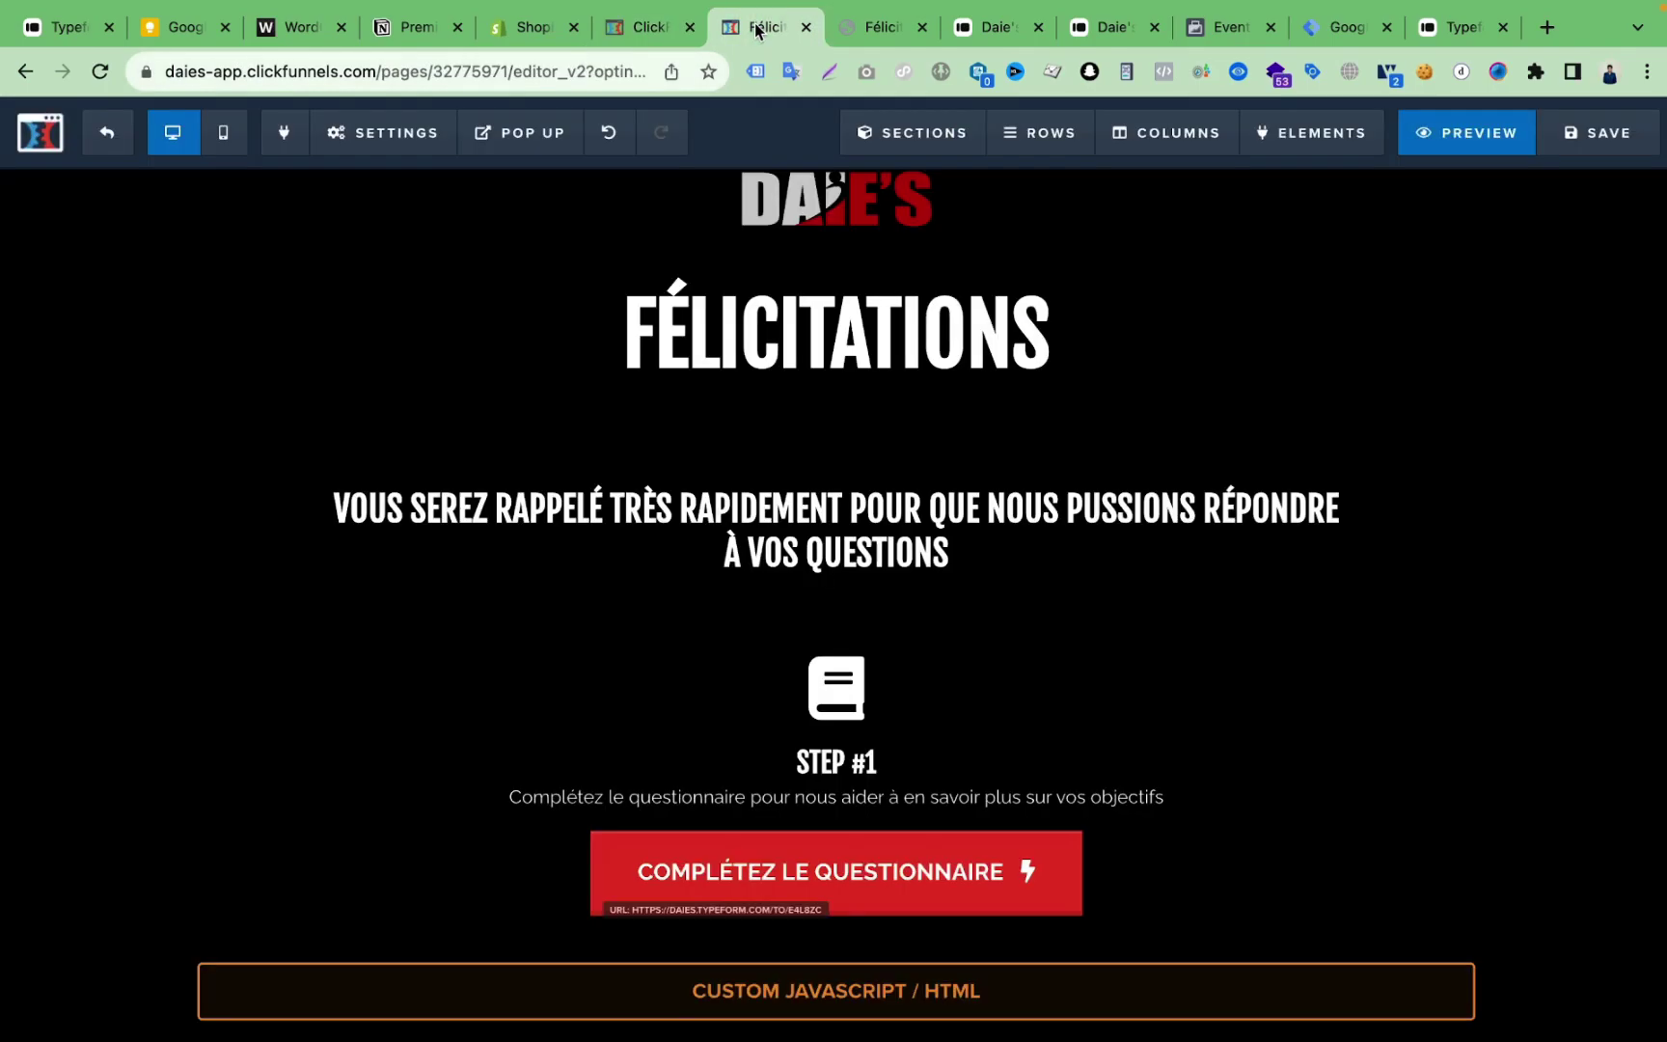
{"action": "left_click", "coordinate": [996, 29]}
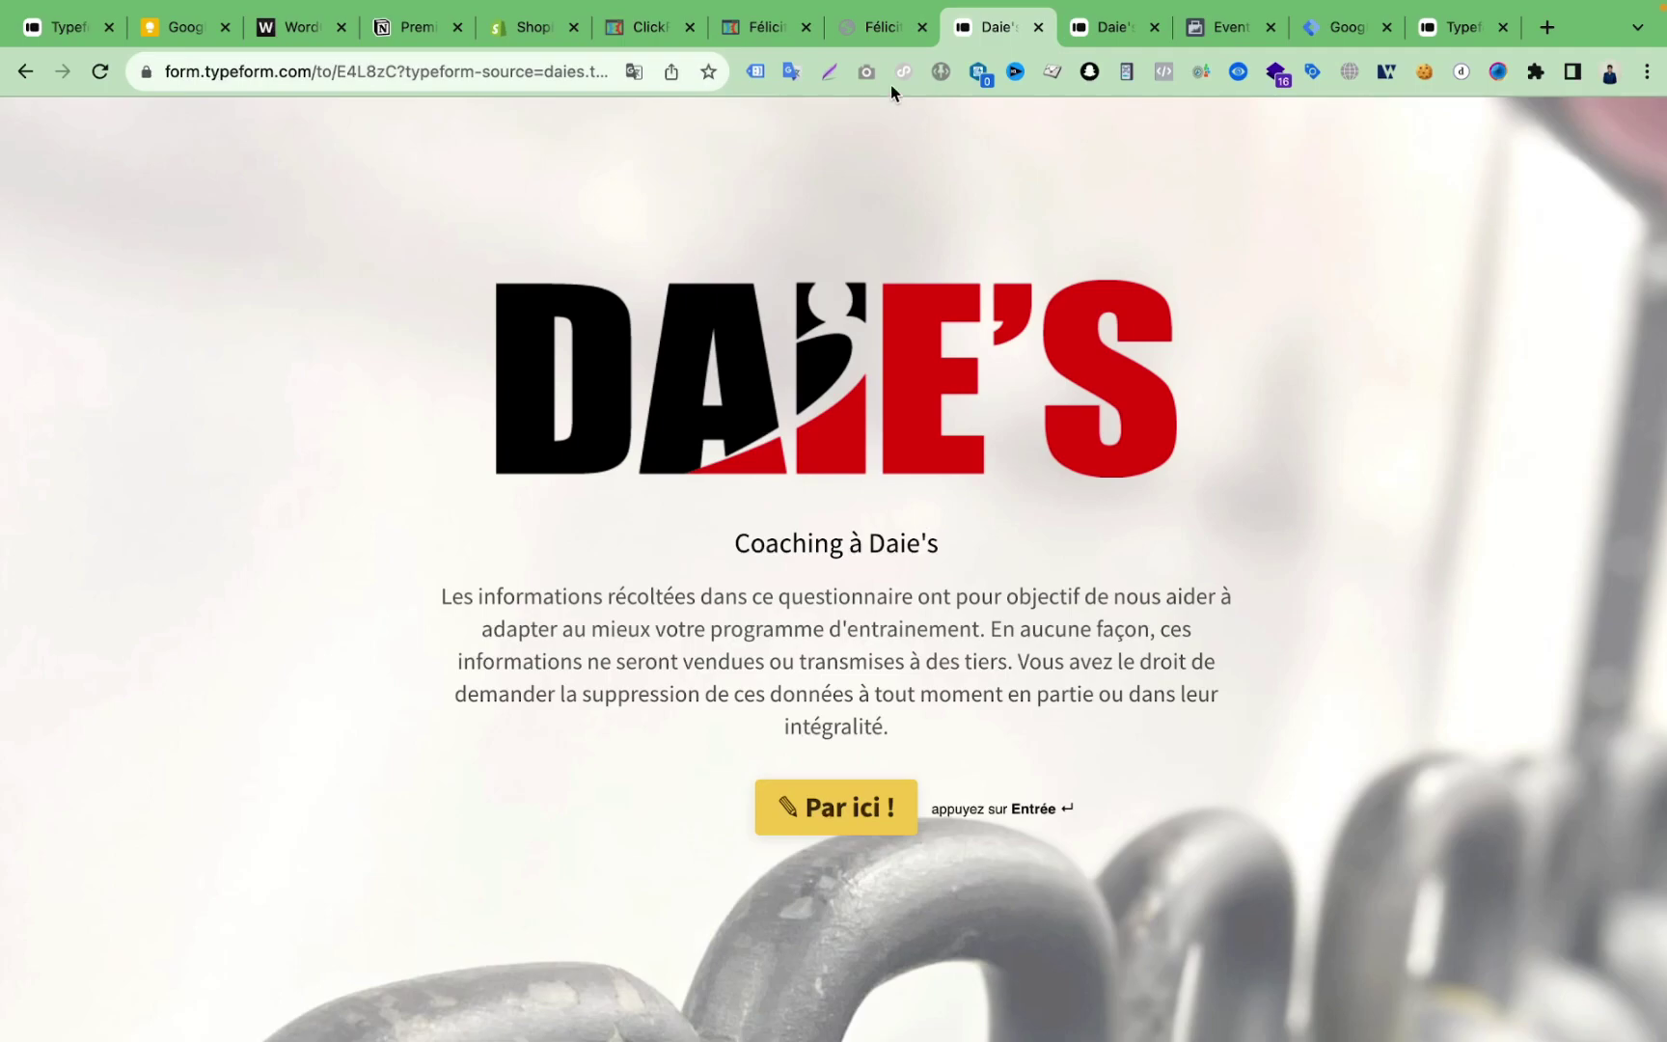
{"action": "left_click", "coordinate": [880, 27]}
{"action": "scroll", "coordinate": [899, 479], "scroll_direction": "down", "scroll_amount": 5}
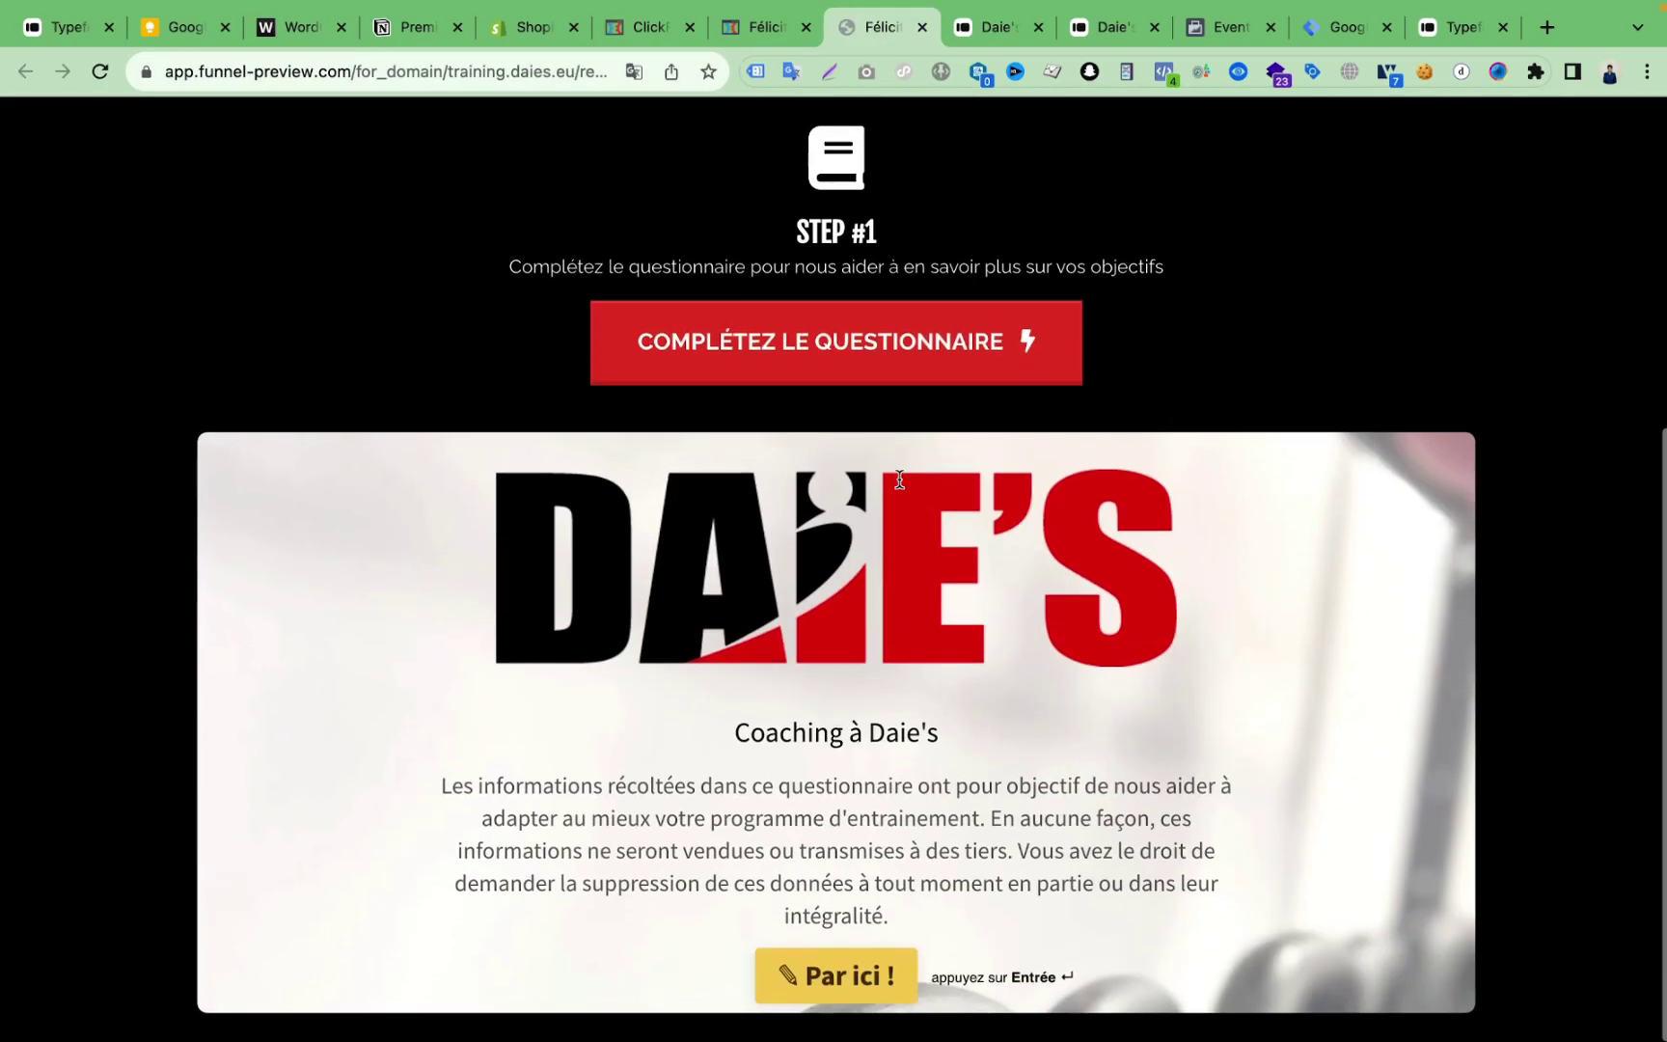